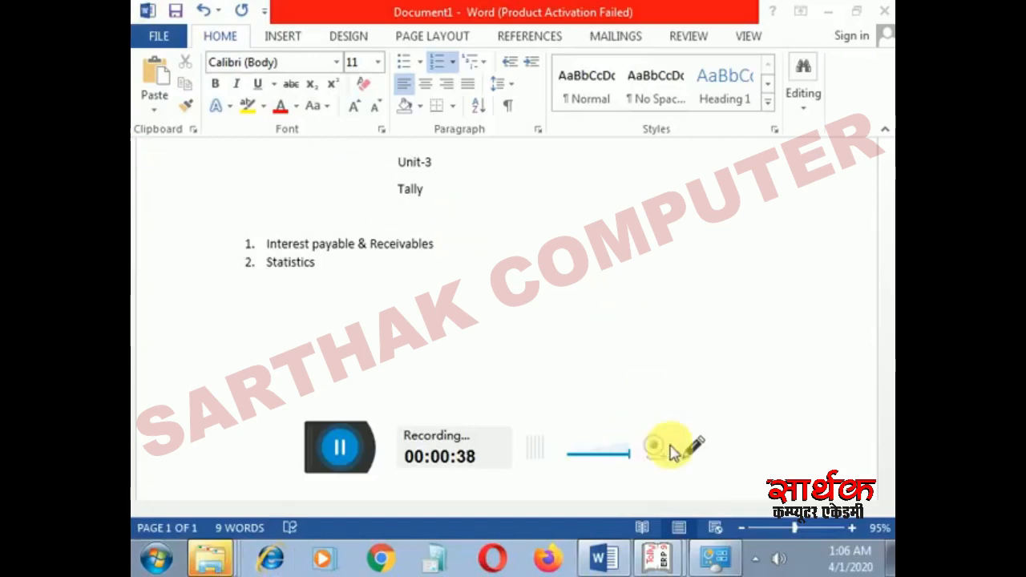
Step: Switch to Tally.ERP 9 and return from Statements of Accounts to the Gateway of Tally
click(660, 525)
key(Escape)
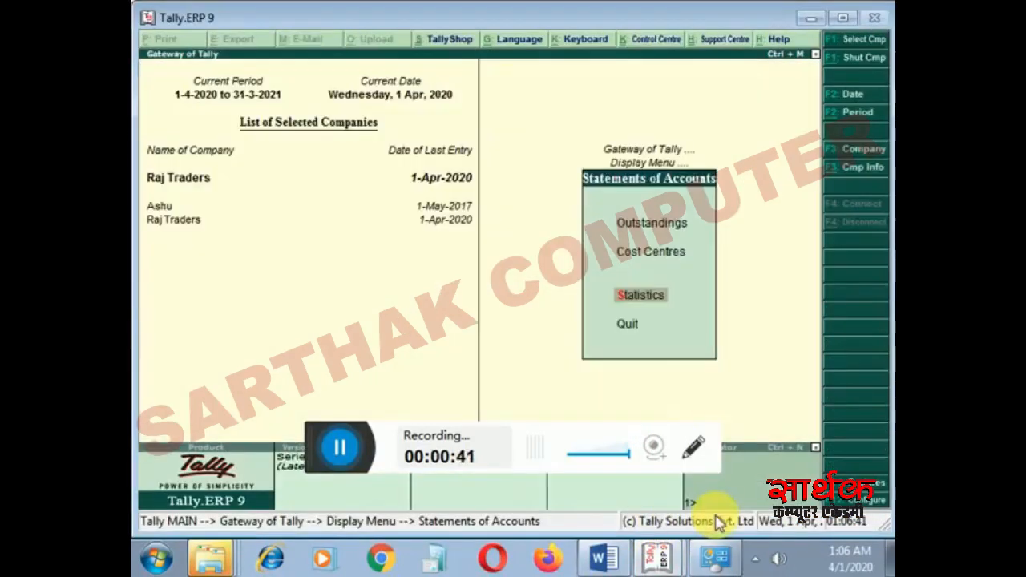
key(Escape)
key(Escape)
key(Up)
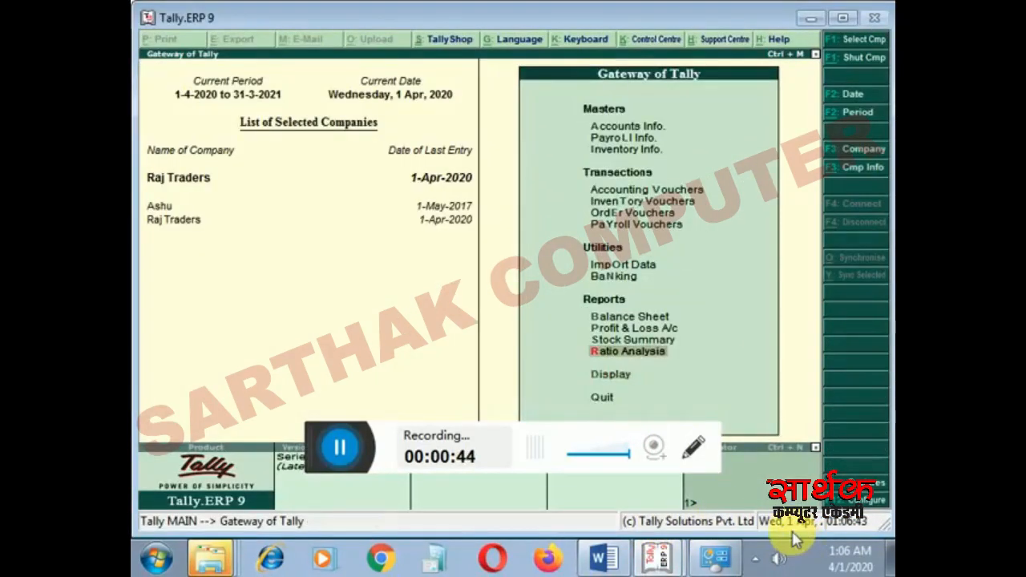
Step: Open the creation form for a single ledger from Accounts Info
key(Down)
key(Down)
key(Down)
key(Down)
key(Up)
key(Return)
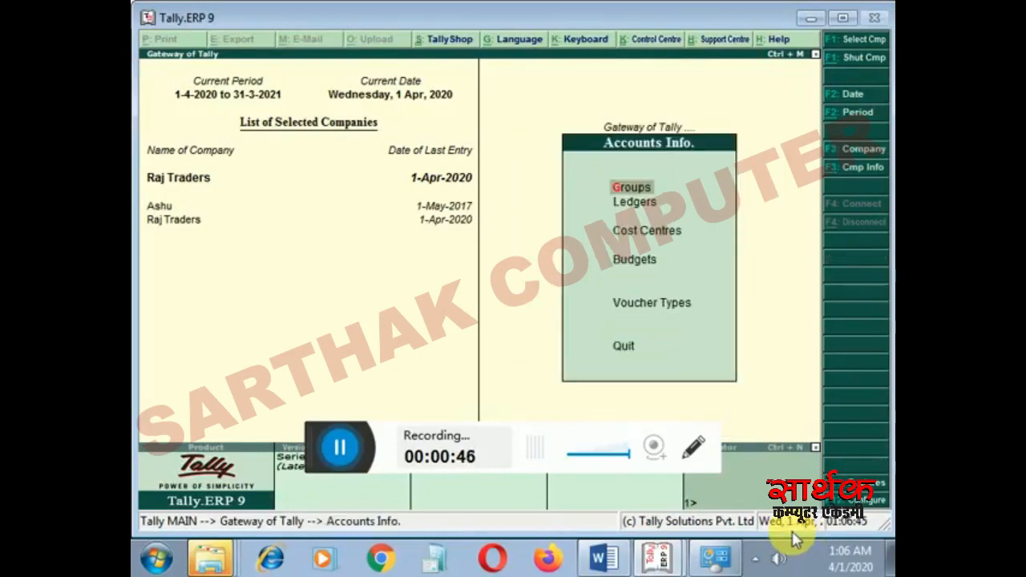
key(Down)
key(Return)
key(Return)
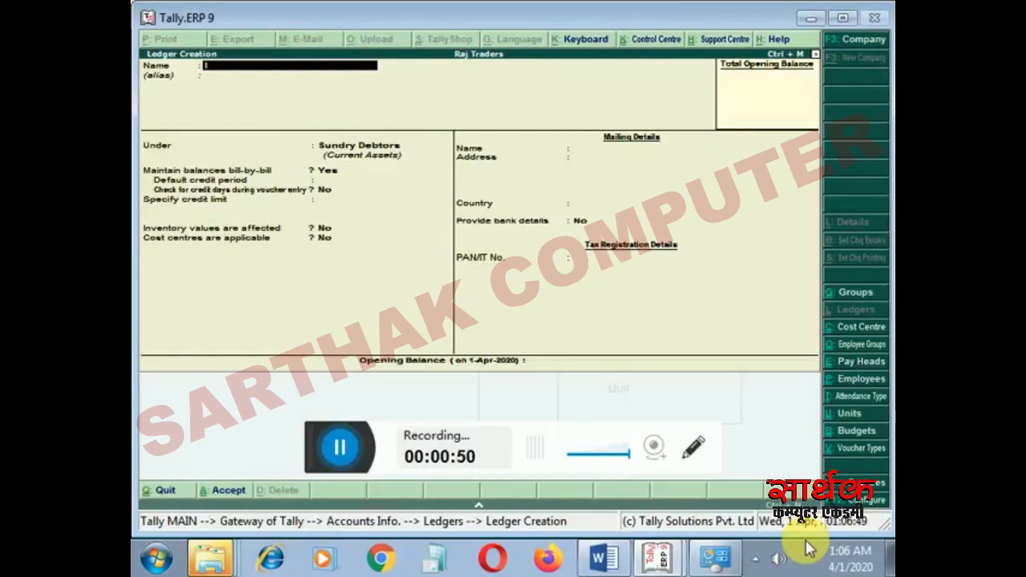
Step: Name the new ledger Interest Payables and place it under Indirect Expenses
text(Interest Pa)
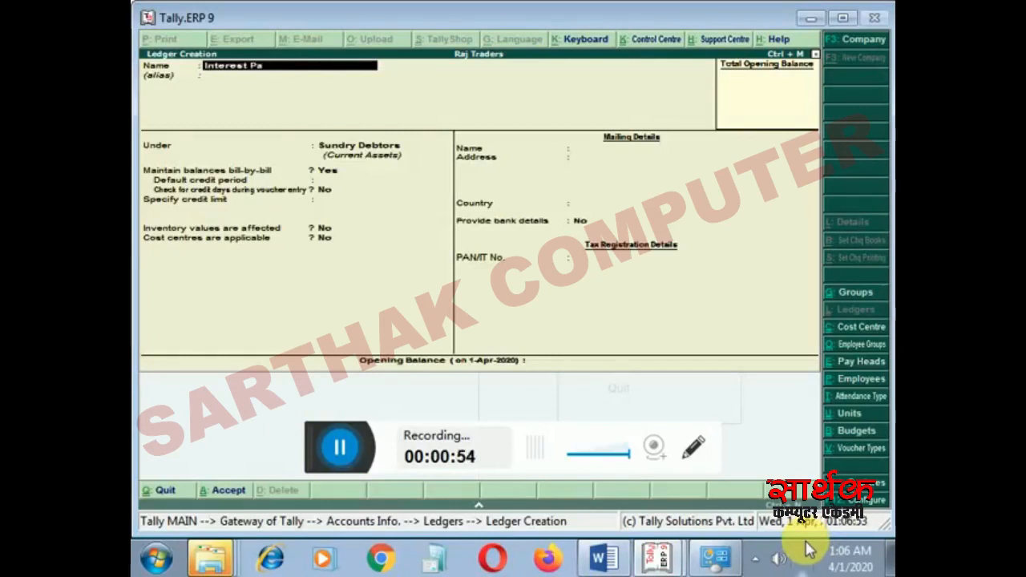
text(yable)
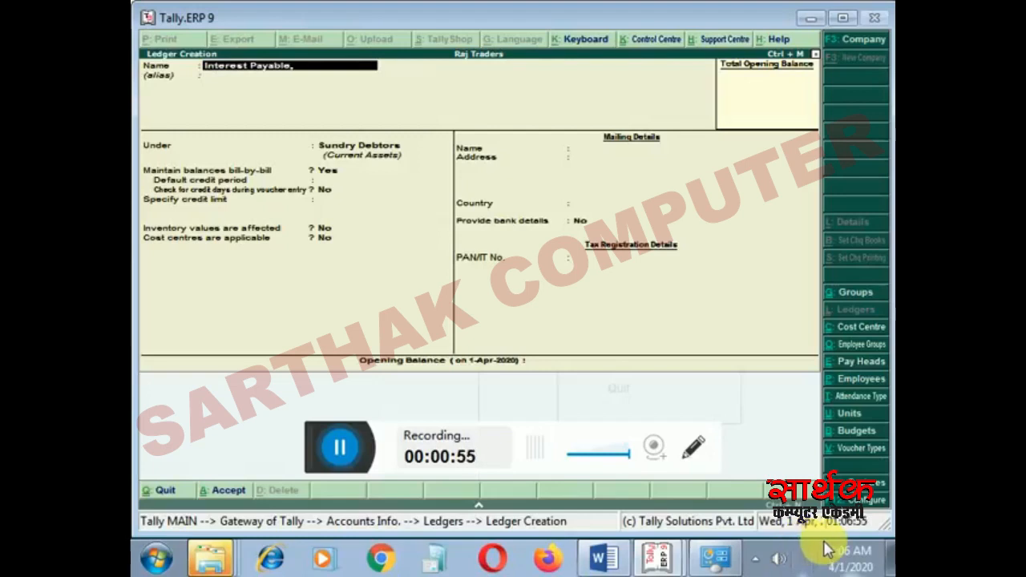
text(s)
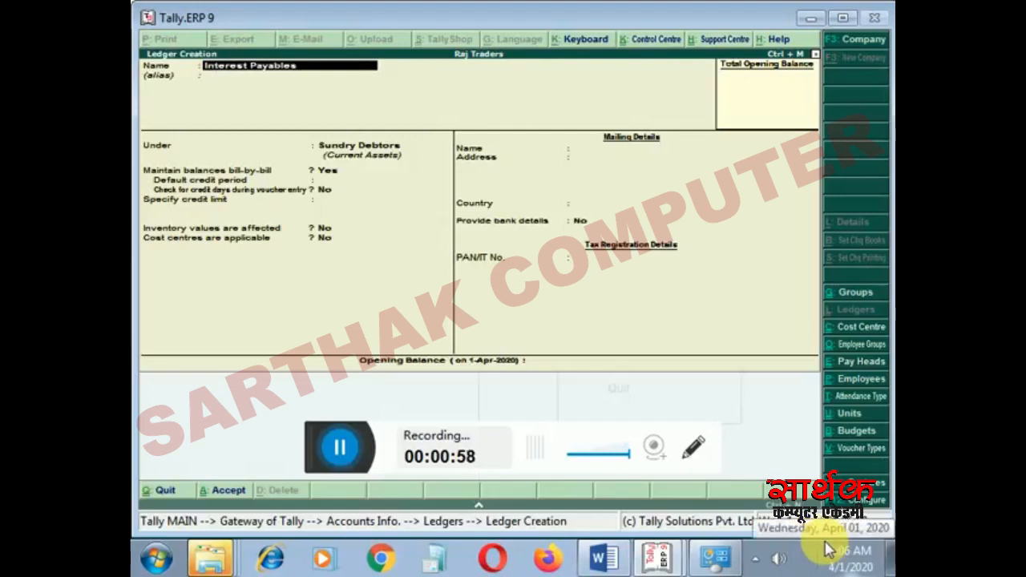
key(Return)
key(Return)
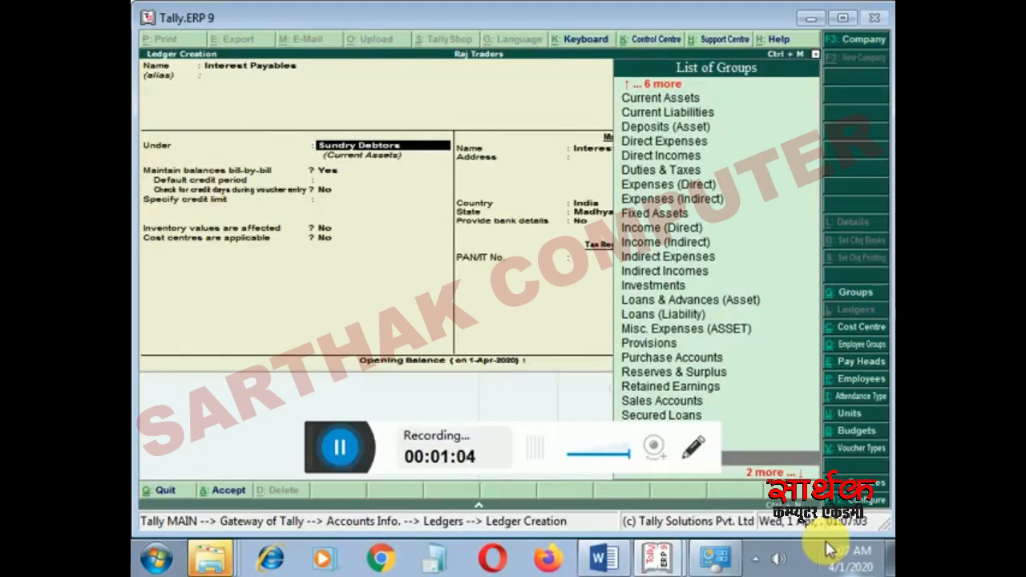
text(Ind)
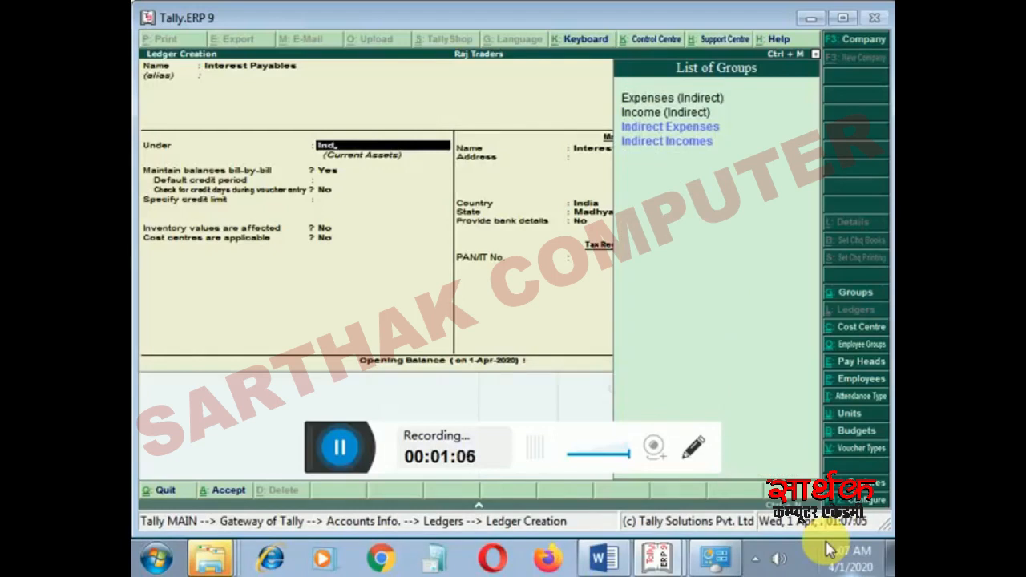
key(Return)
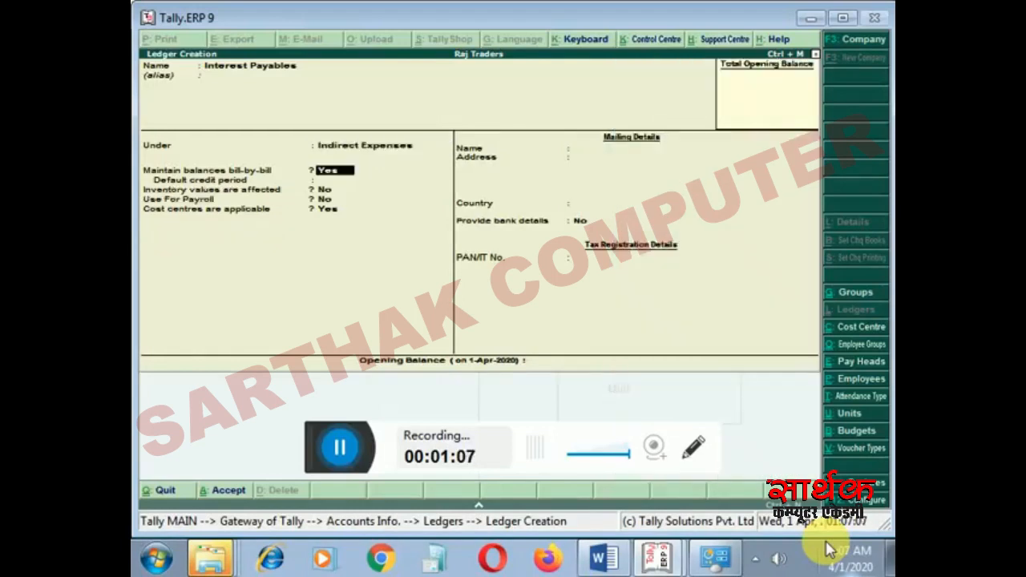
Step: Set bill-by-bill balances and cost centres to No for Interest Payables, and save the ledger without an opening balance
key(n)
key(Return)
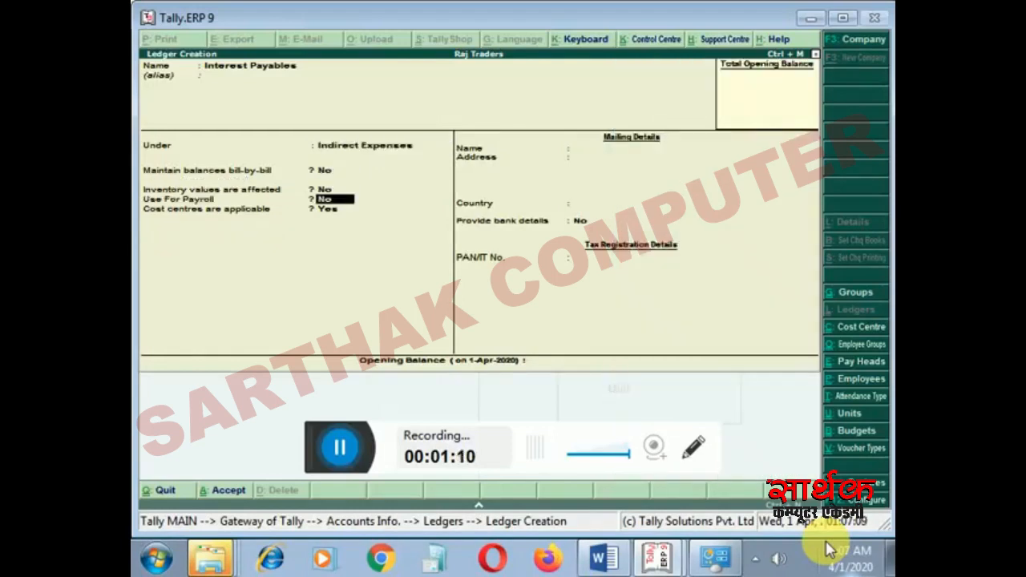
key(Return)
key(n)
key(Return)
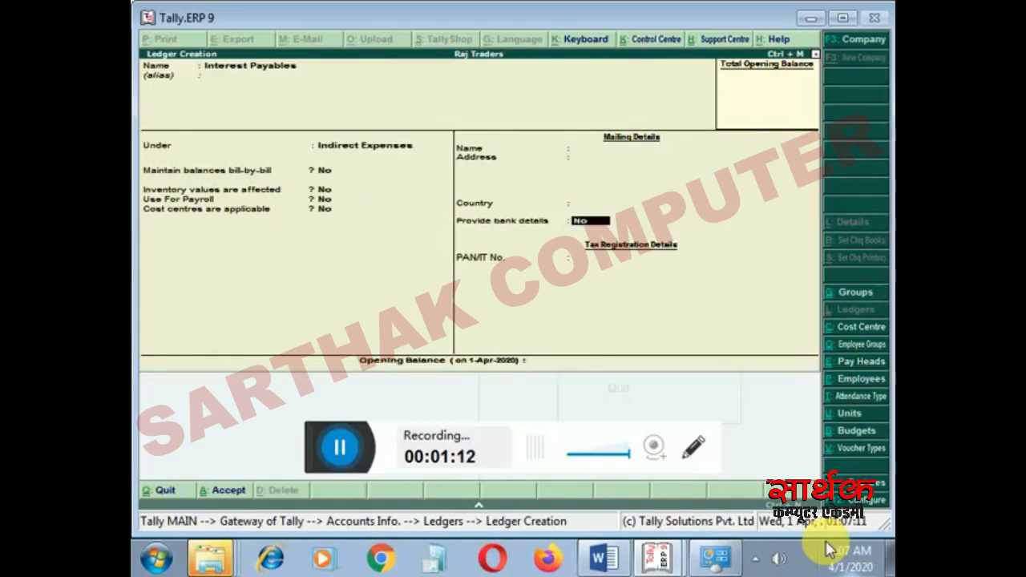
key(Return)
key(Return)
key(Return)
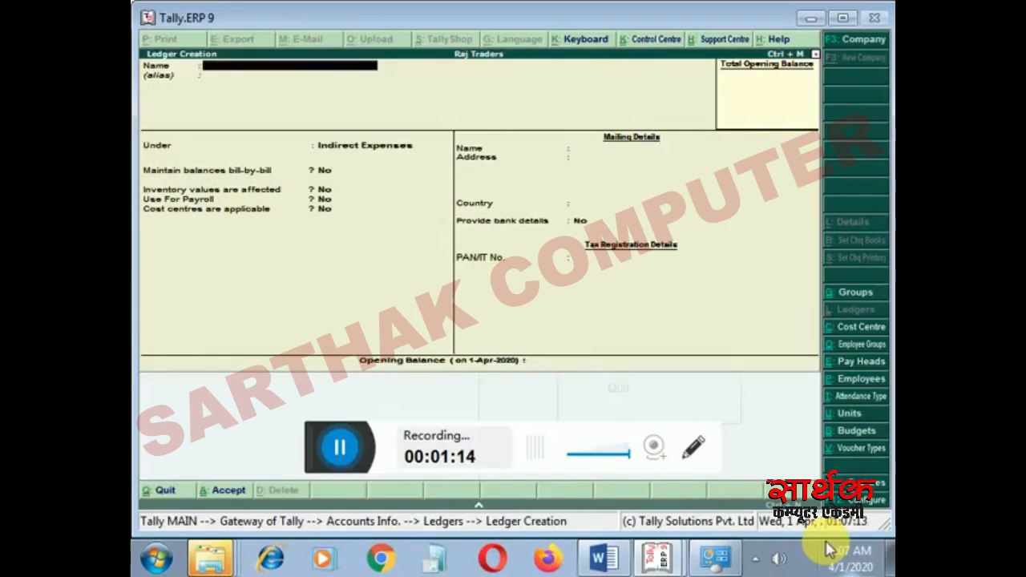
Step: Name the next ledger Interest Recivable and place it under Indirect Incomes
text(Interest Rev.)
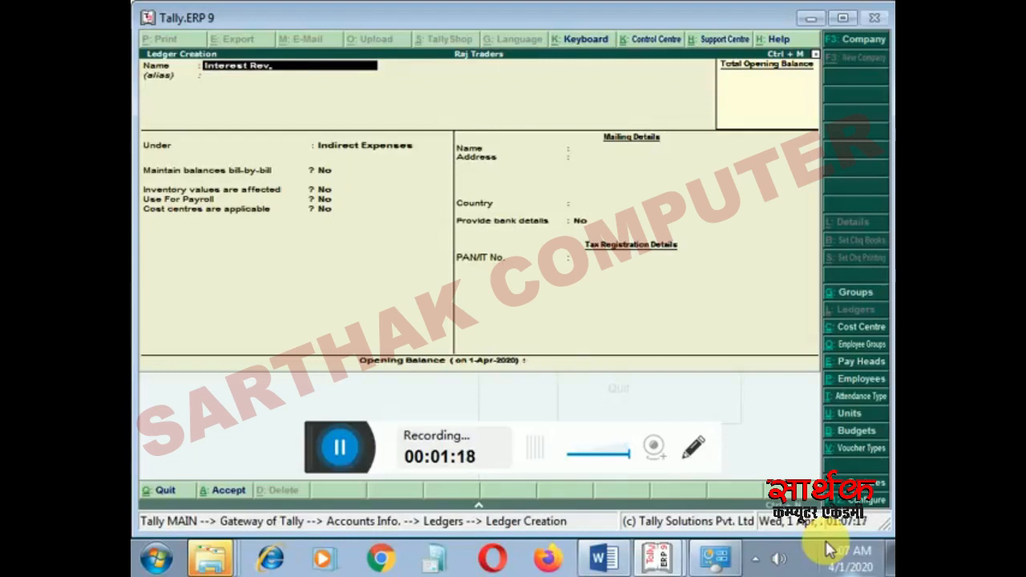
key(BackSpace)
text(civable)
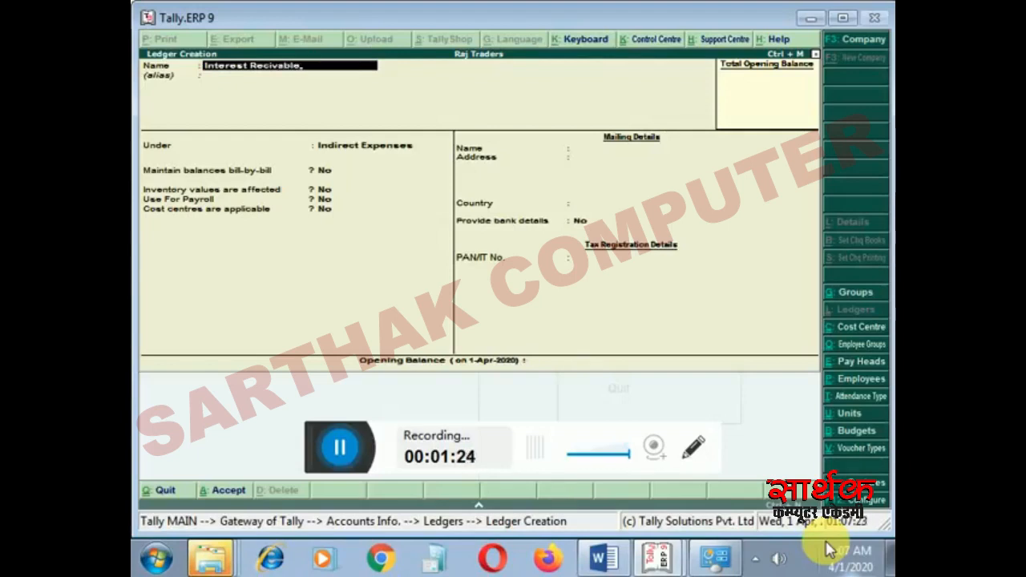
key(Return)
text(Ind)
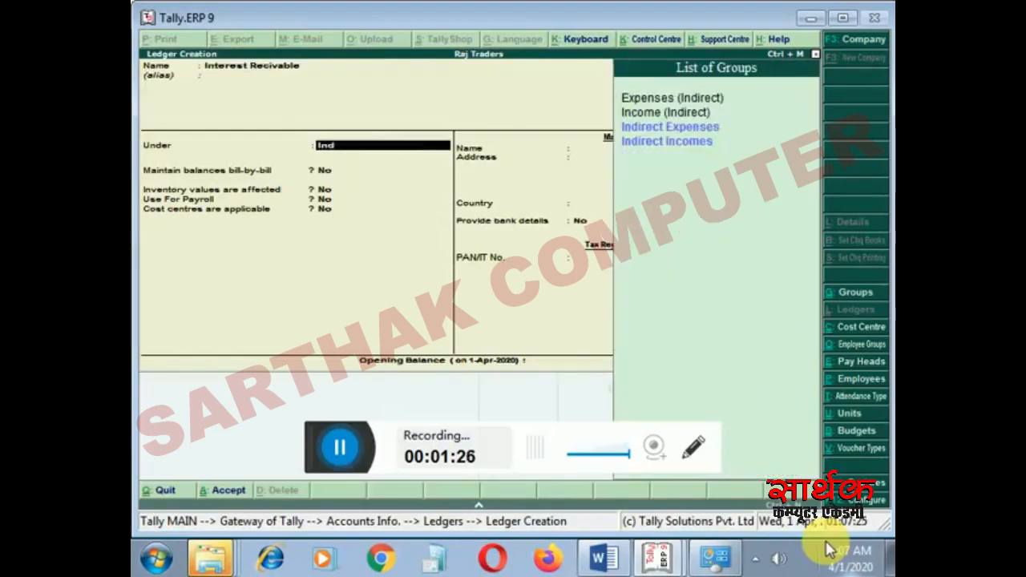
key(Down)
key(Return)
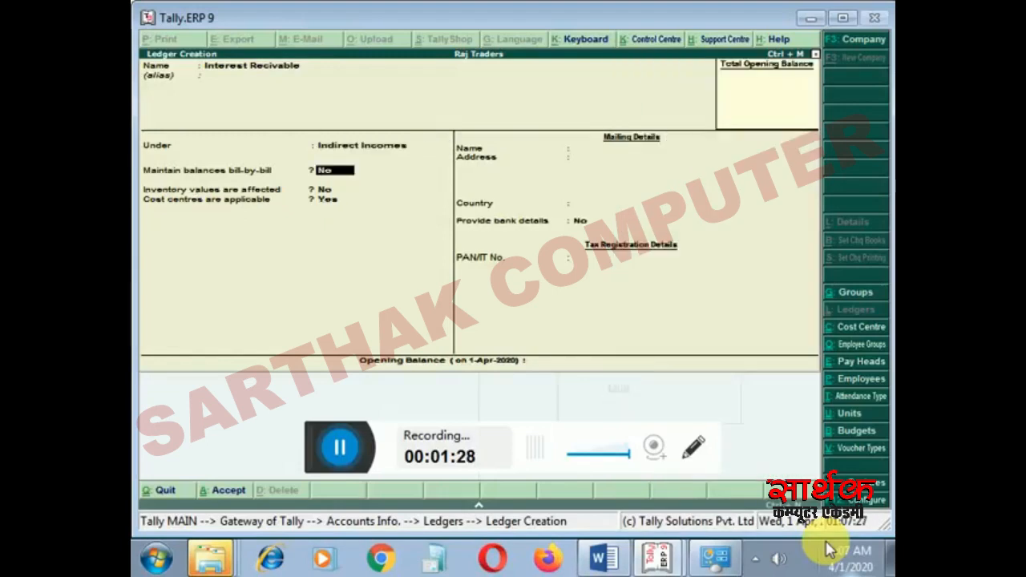
Step: Set cost centres to No for Interest Recivable, save the ledger and stay in ledger creation
key(Return)
key(Return)
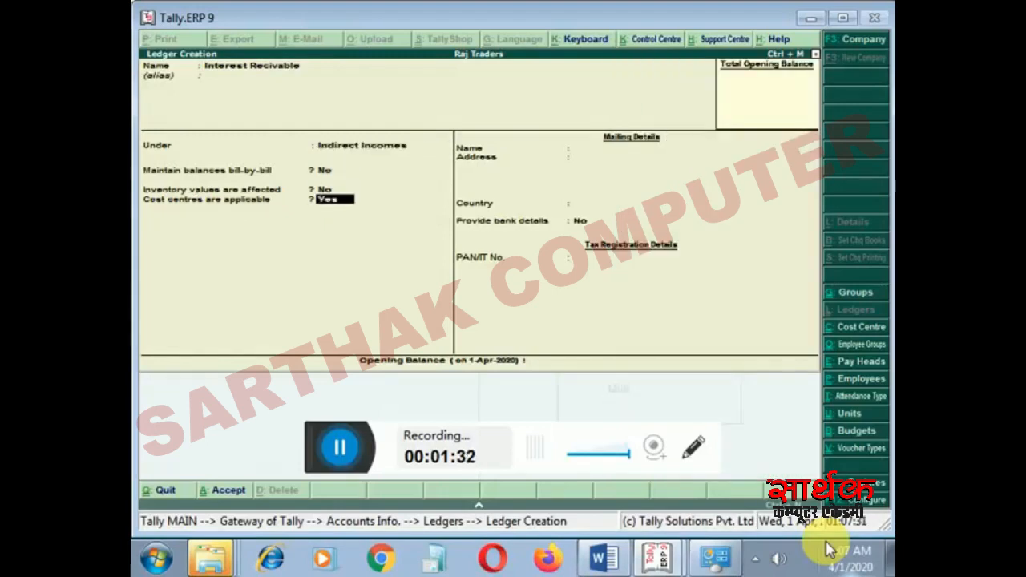
text(n)
key(Return)
key(Return)
key(Return)
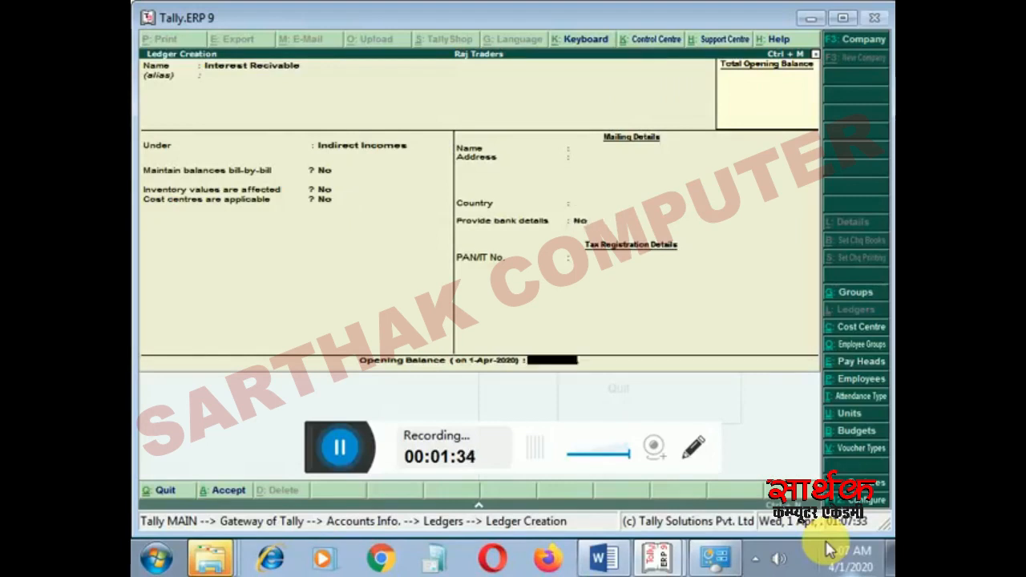
key(y)
key(Escape)
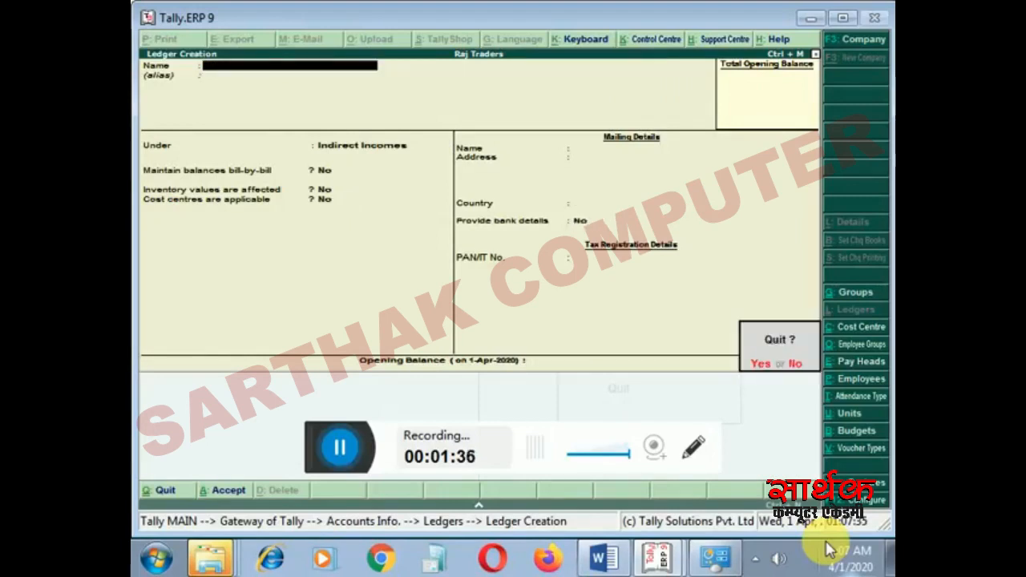
text(n)
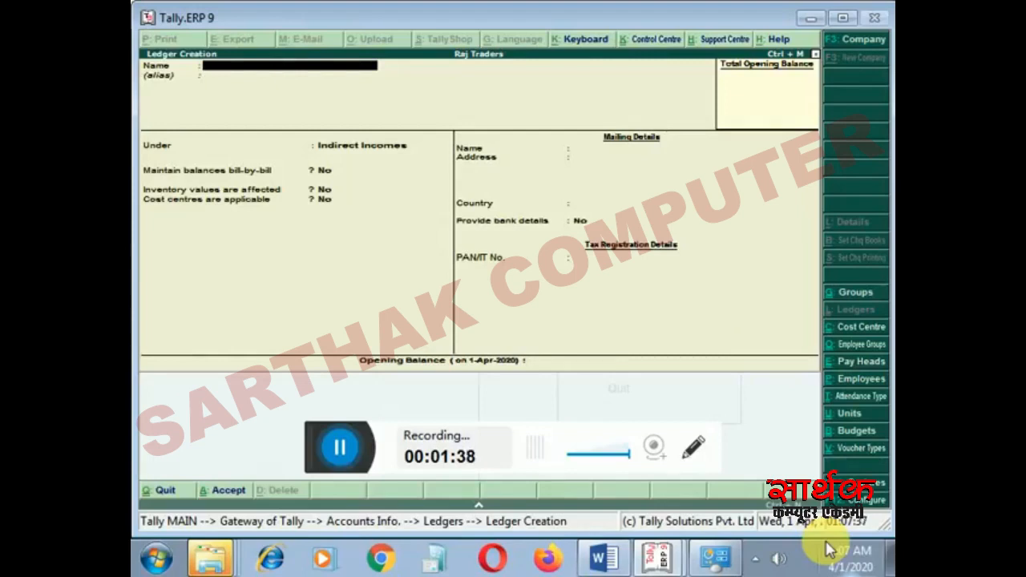
Step: Name the next ledger with the loan party's first name followed by "Loan Liabitites"
text(Rohul to)
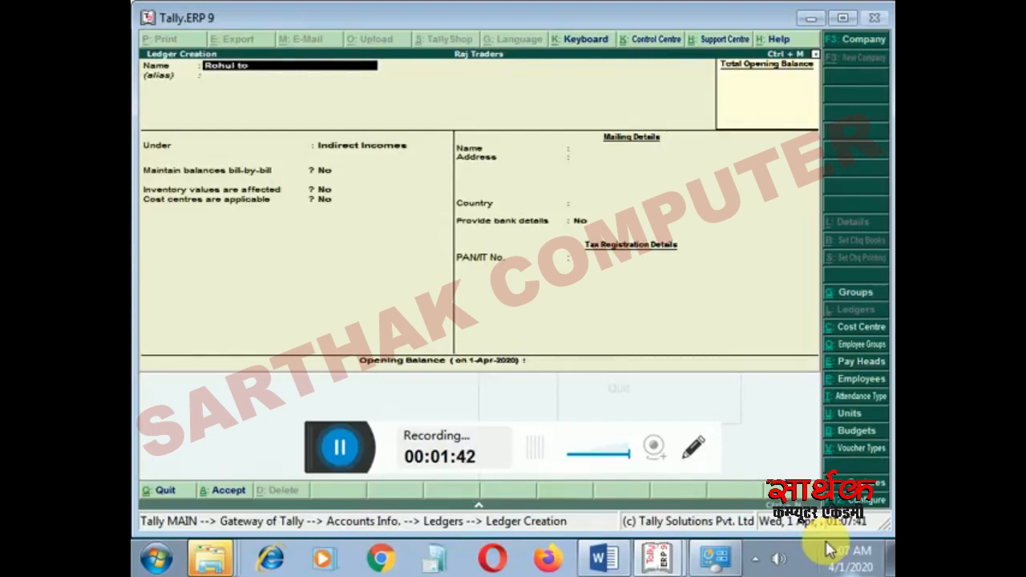
text( Loan)
key(BackSpace)
key(BackSpace)
key(BackSpace)
key(BackSpace)
key(BackSpace)
key(BackSpace)
text(l Loan Liabitit)
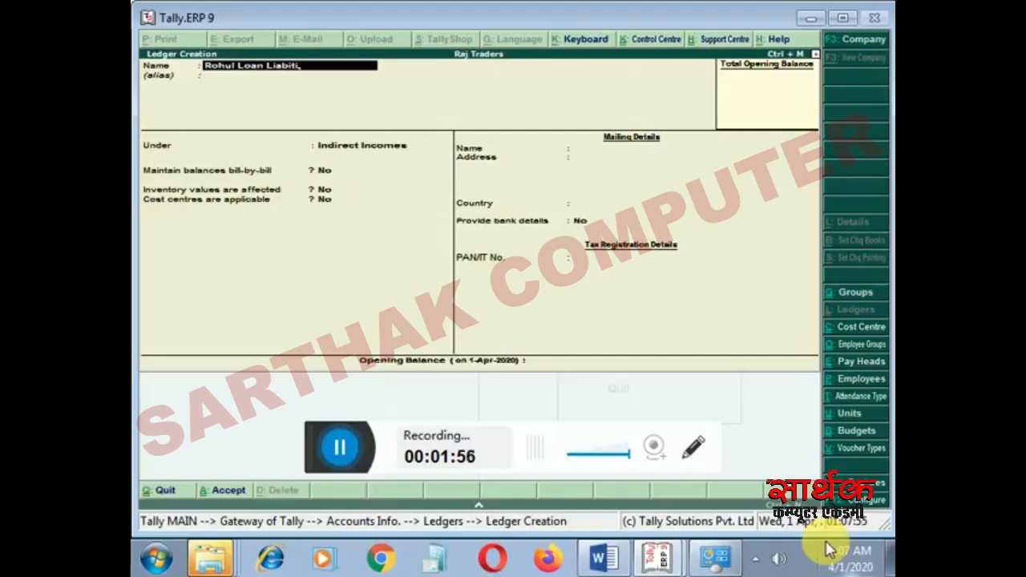
text(tes)
key(Return)
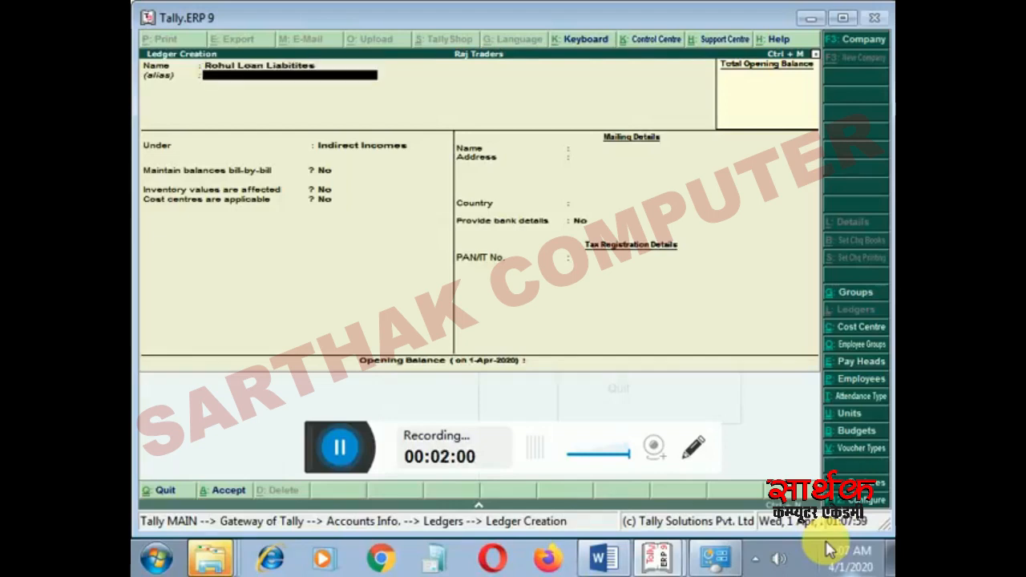
Step: Place the loan ledger under Secured Loans and keep bill-by-bill balances at No
key(Return)
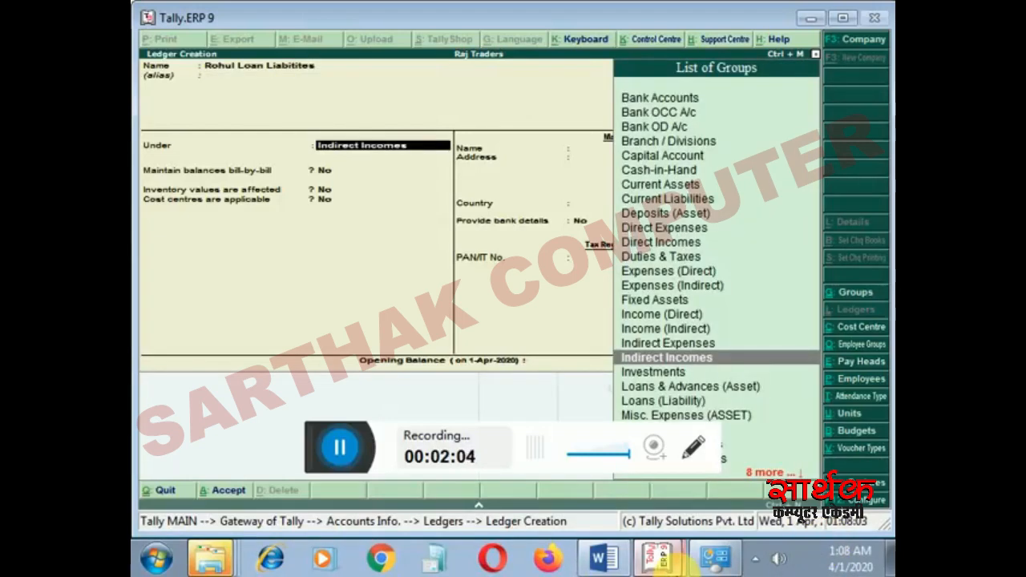
text(s)
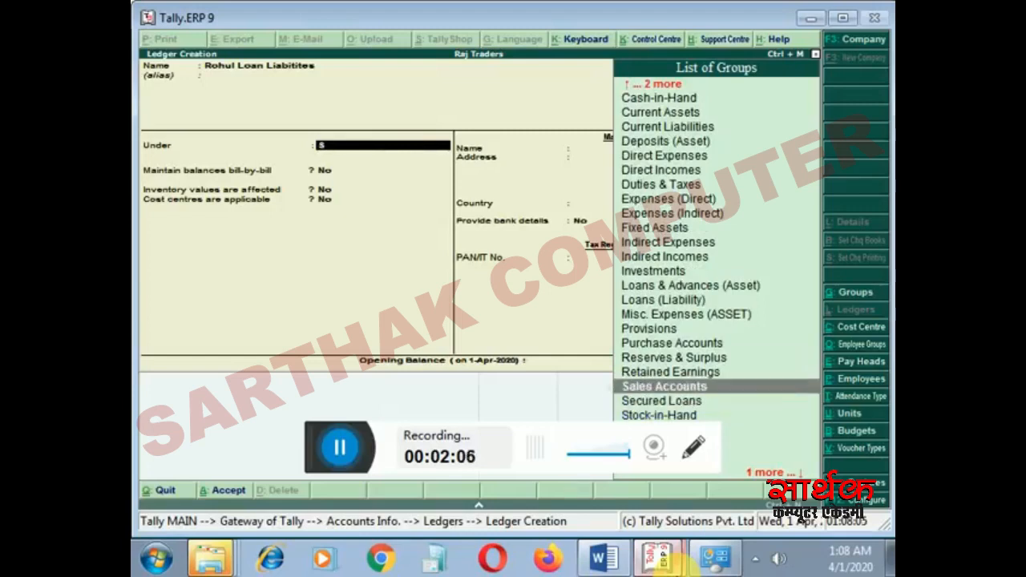
key(Down)
key(Return)
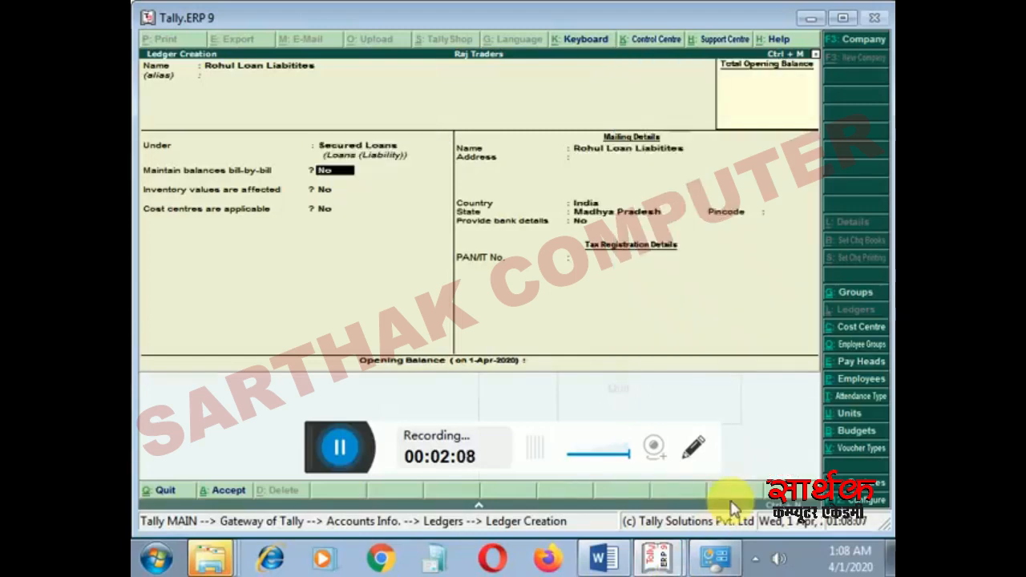
key(Return)
key(Up)
key(Return)
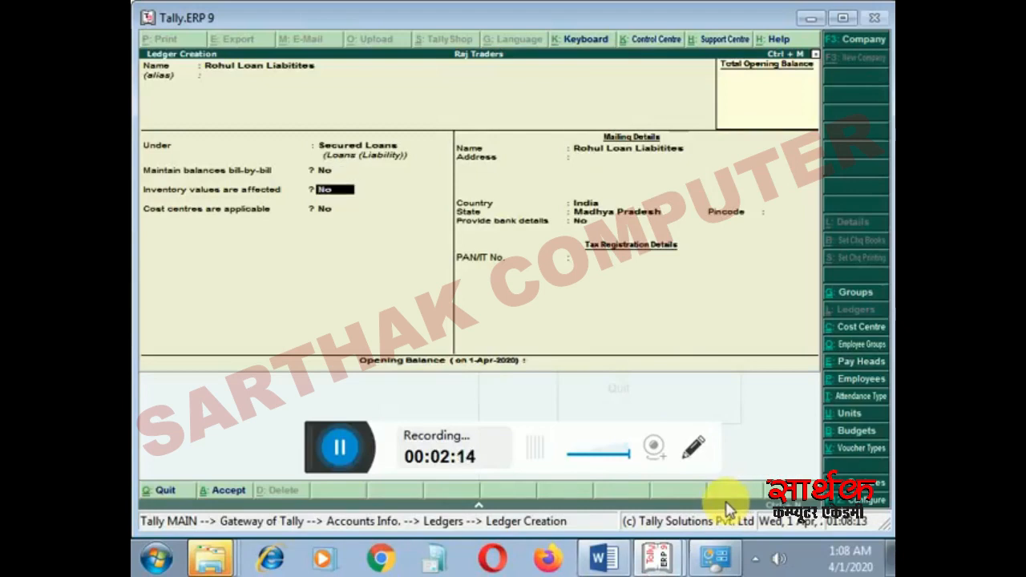
Step: Set interest calculation and its advanced parameters to Yes in the company's accounting features
key(F11)
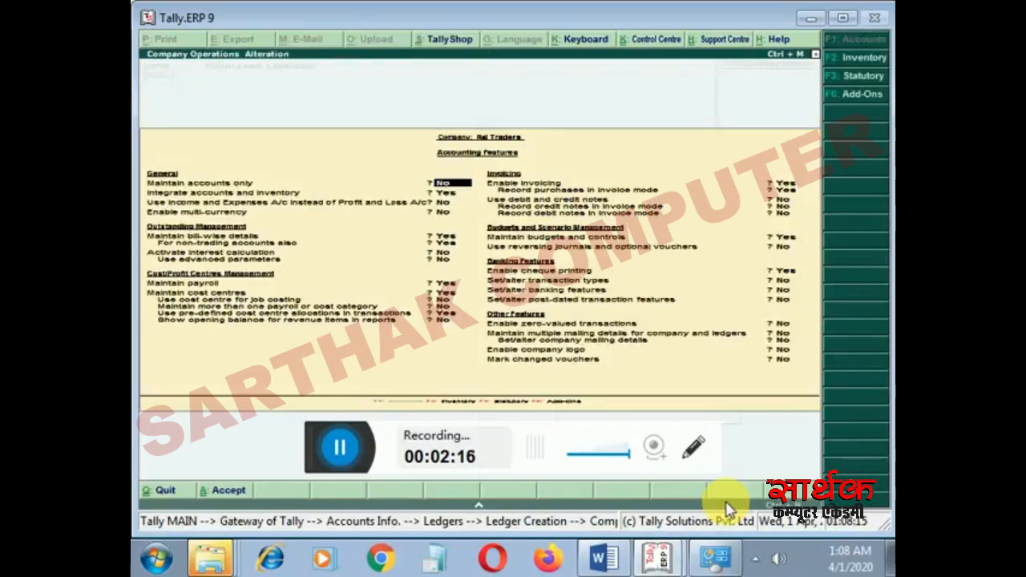
key(Return)
key(Return)
key(Return)
key(Return)
key(Return)
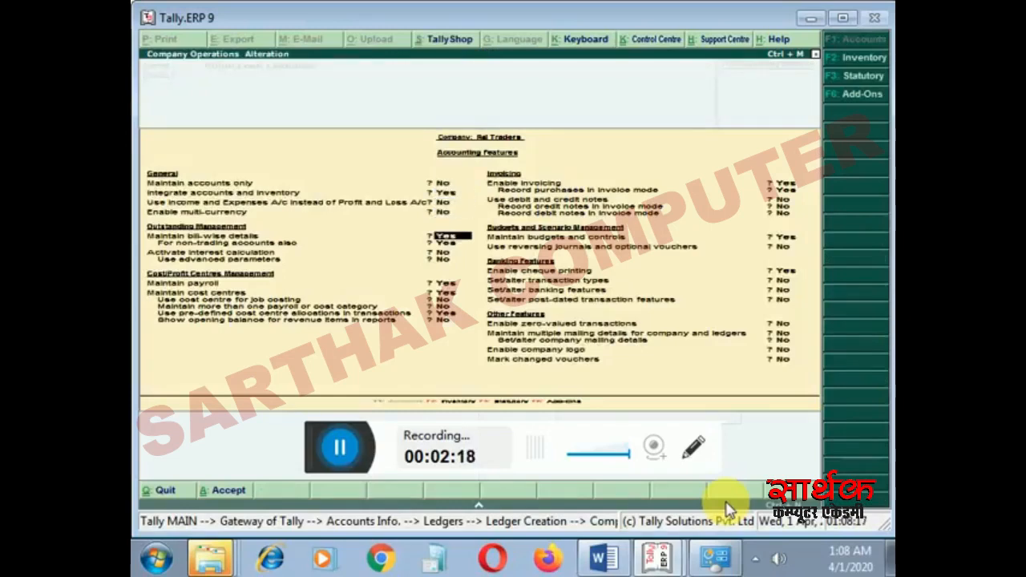
key(Return)
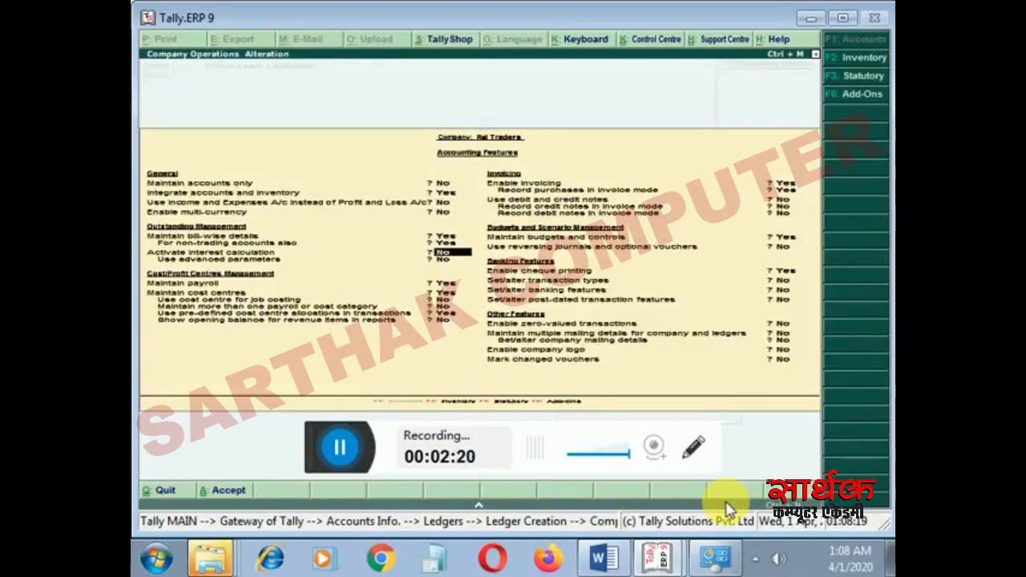
text(y)
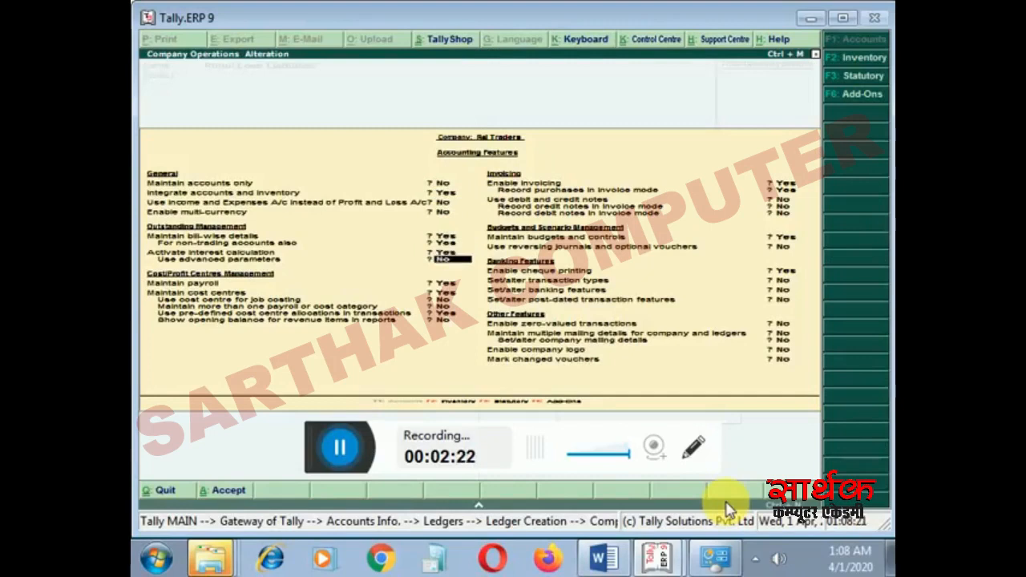
text(y)
key(Return)
Step: Keep the remaining accounting features at their existing settings and save the company's features
key(Return)
key(Return)
key(Return)
key(Return)
key(Return)
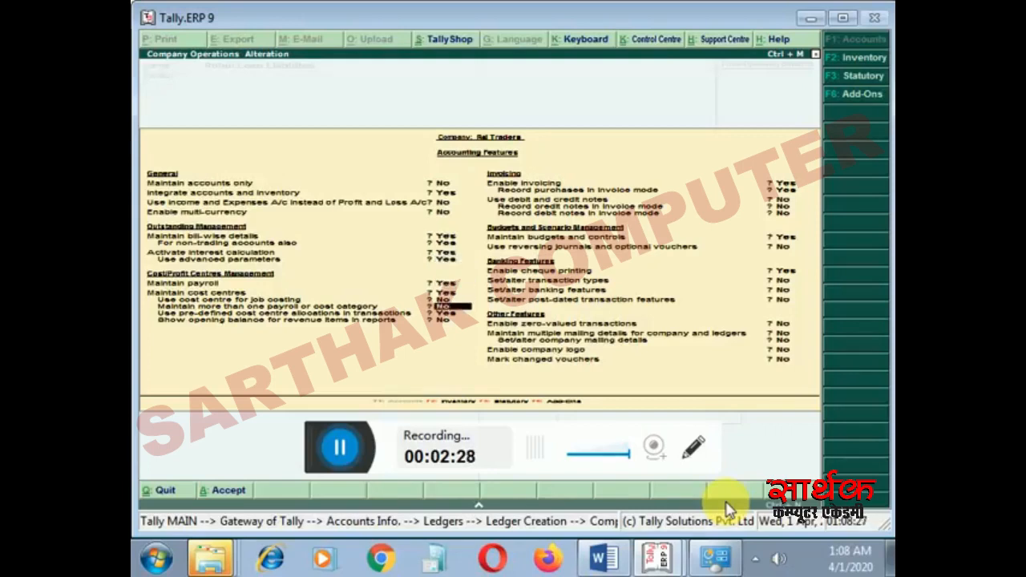
key(Return)
key(Return)
key(Return)
key(Return)
key(Return)
key(Return)
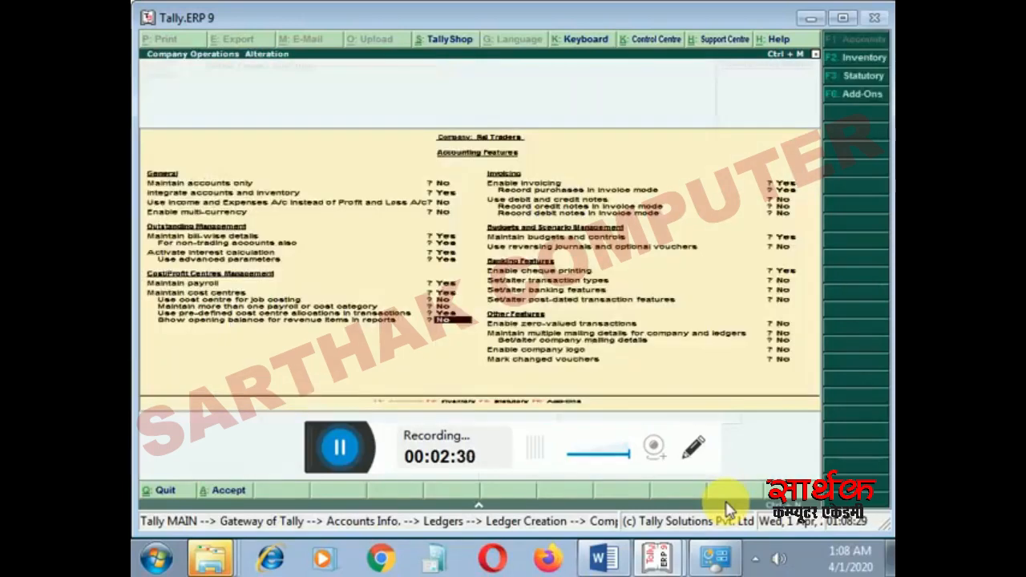
key(Return)
key(Return)
key(Return)
key(Return)
key(Return)
key(Return)
key(Return)
key(Return)
key(Return)
key(Return)
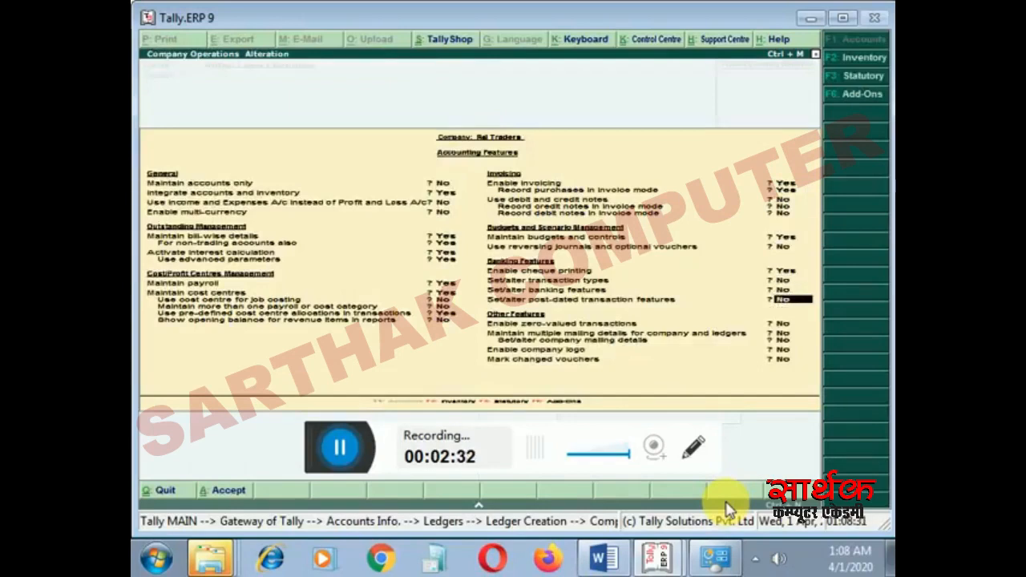
key(Return)
key(Return)
key(Return)
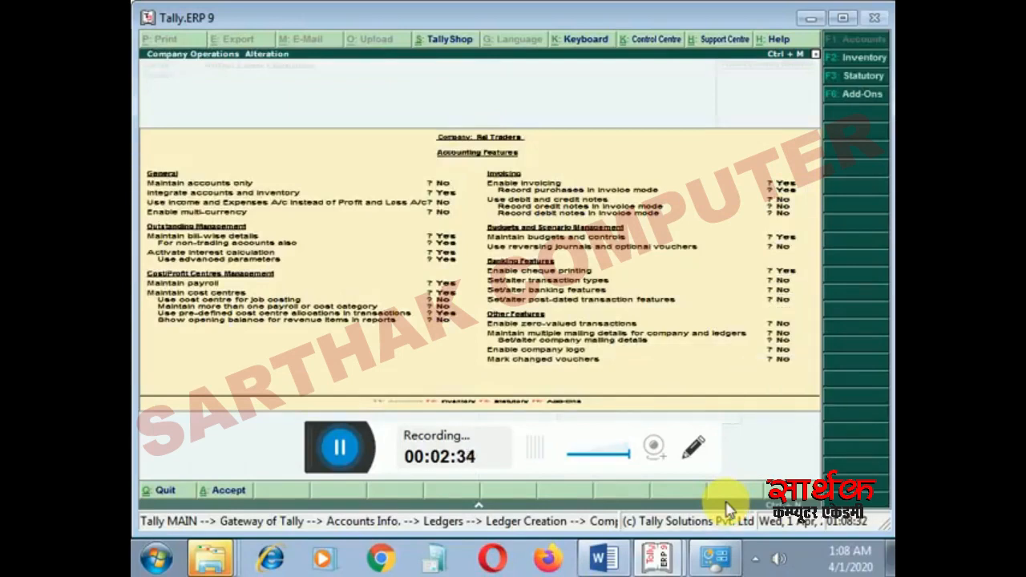
key(Return)
key(Return)
key(Return)
key(Return)
key(Return)
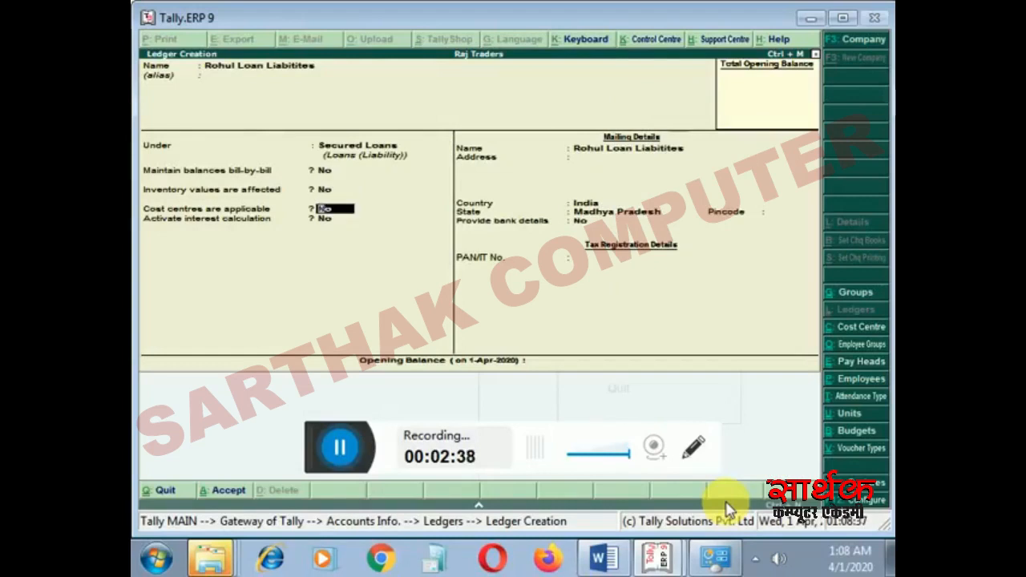
Step: Keep cost centres at No, activate interest calculation for the loan ledger and exclude the transaction date for amounts added and deducted
key(Return)
text(y)
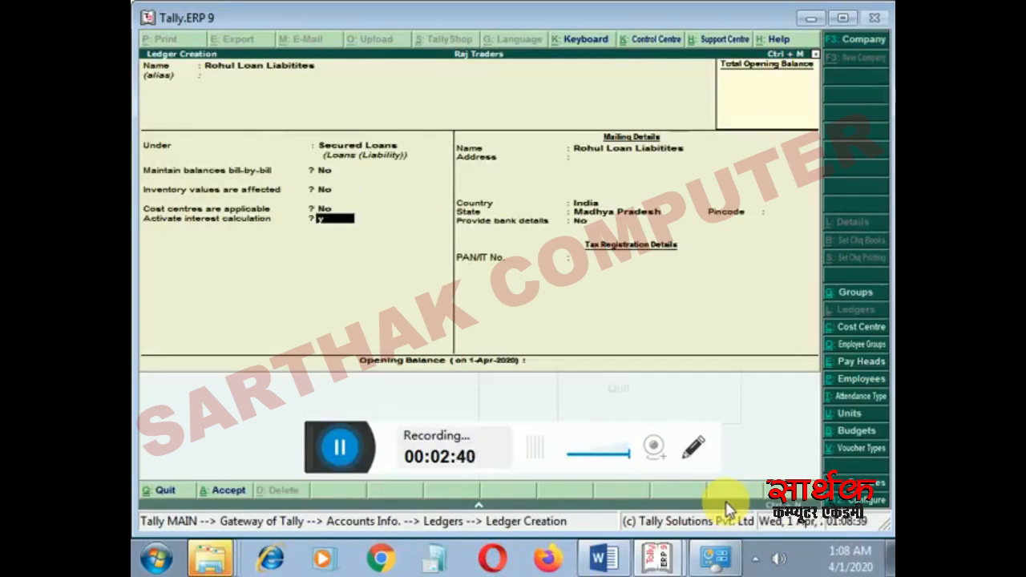
key(Return)
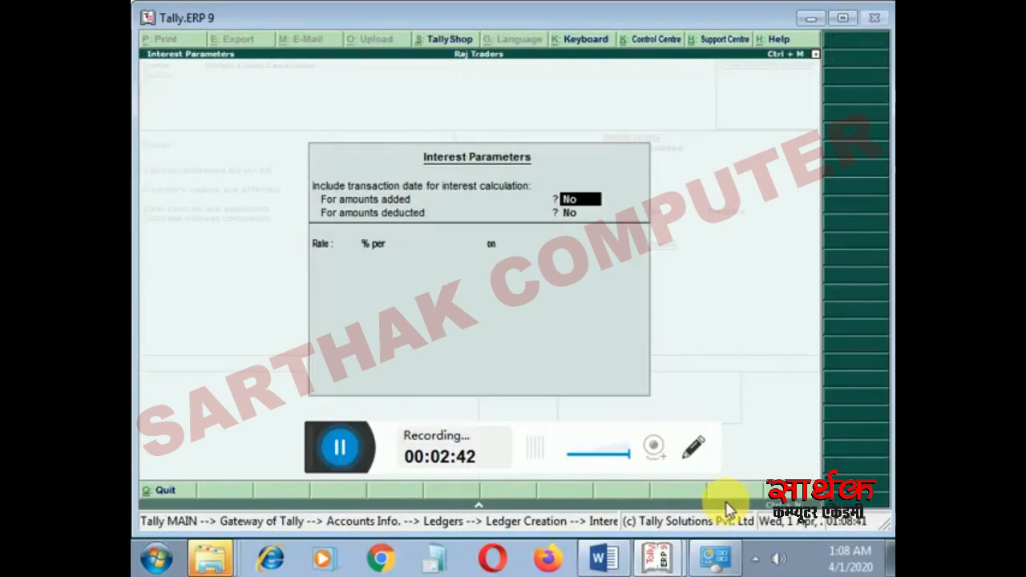
key(Return)
key(Return)
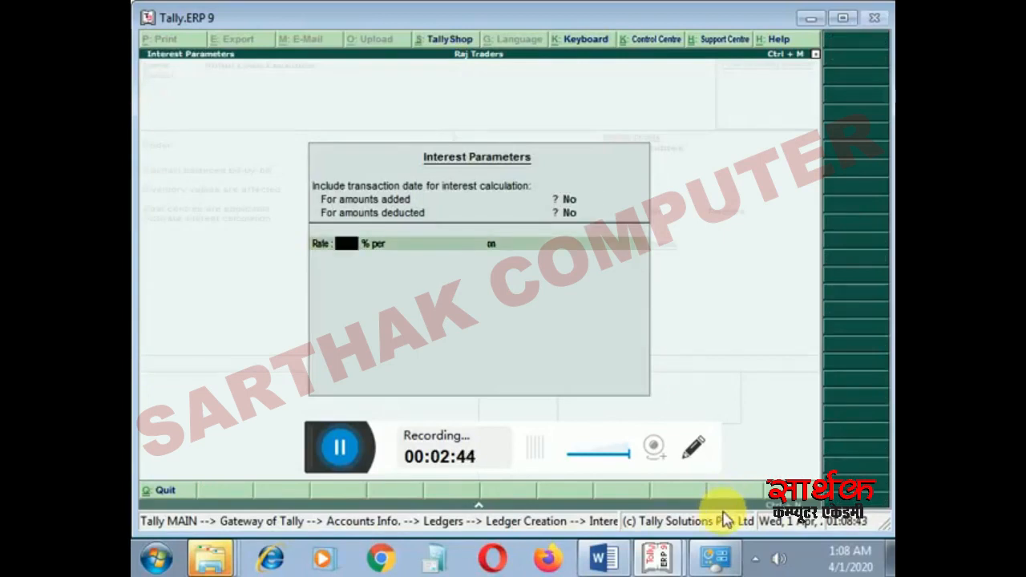
Step: Set the interest to 10% per 30-Day Month on All Balances, applicable from 1-Apr-2020 to 1 June
text(10)
key(Return)
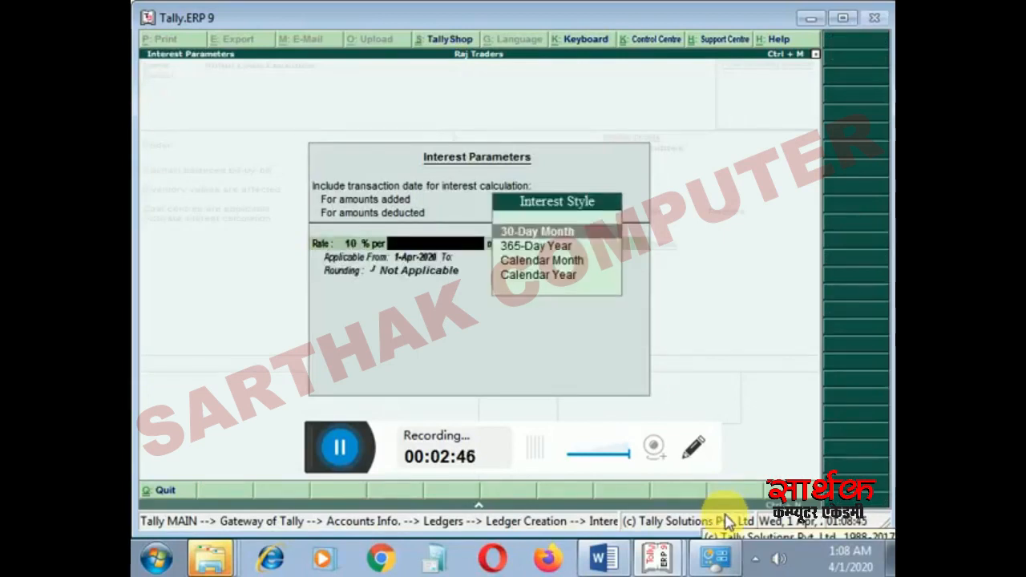
key(Return)
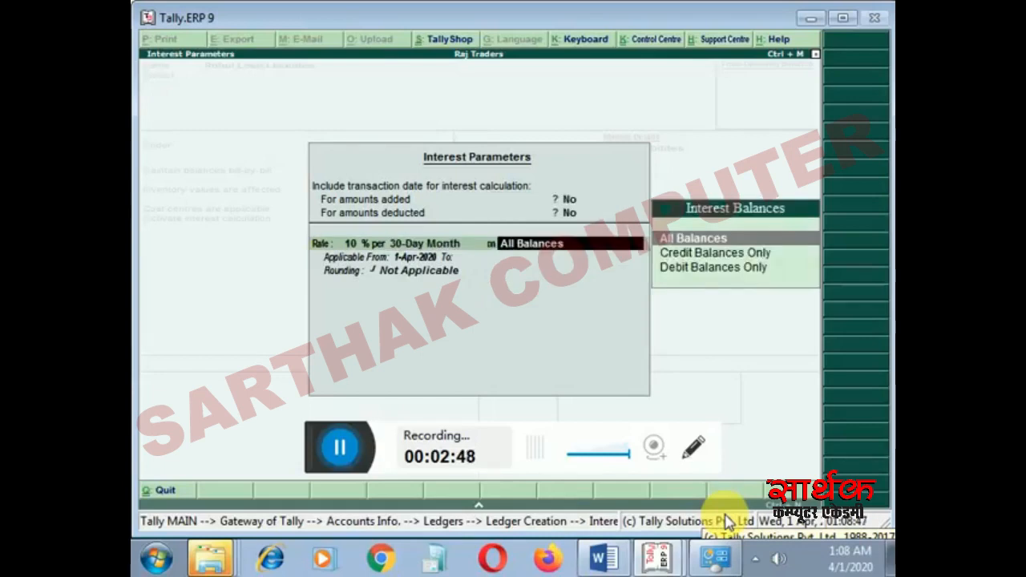
key(Return)
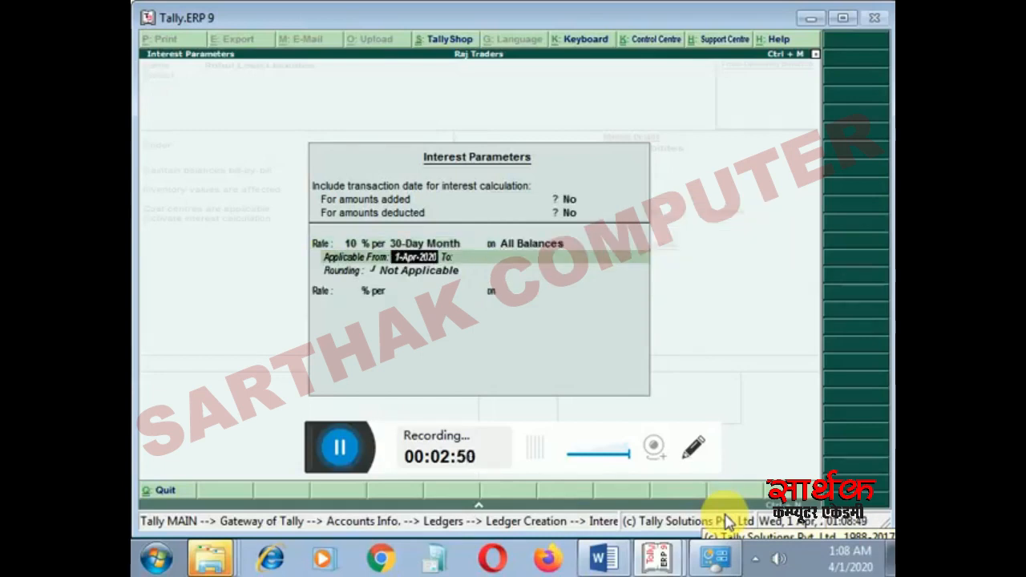
key(Return)
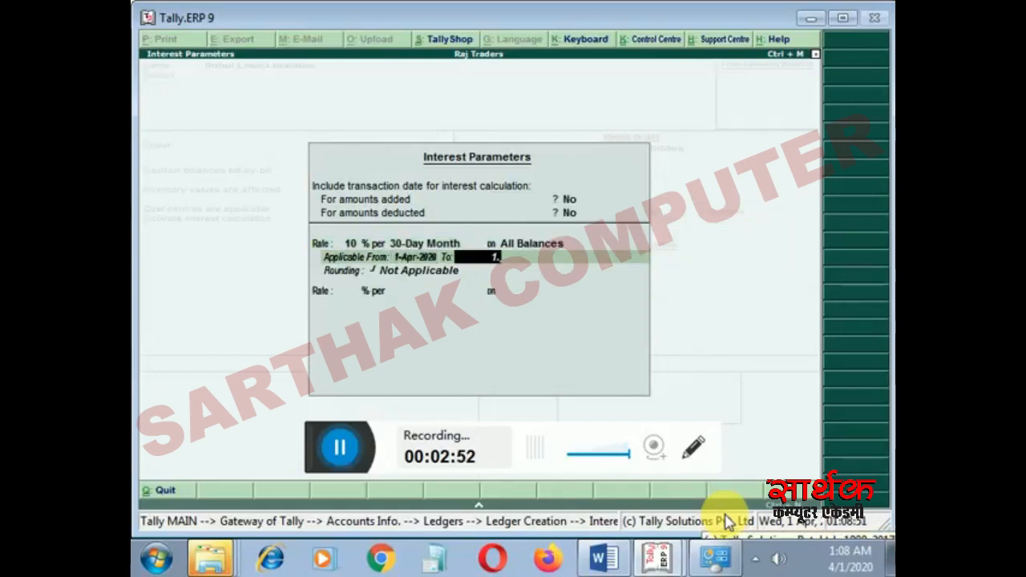
text(1-6)
key(Return)
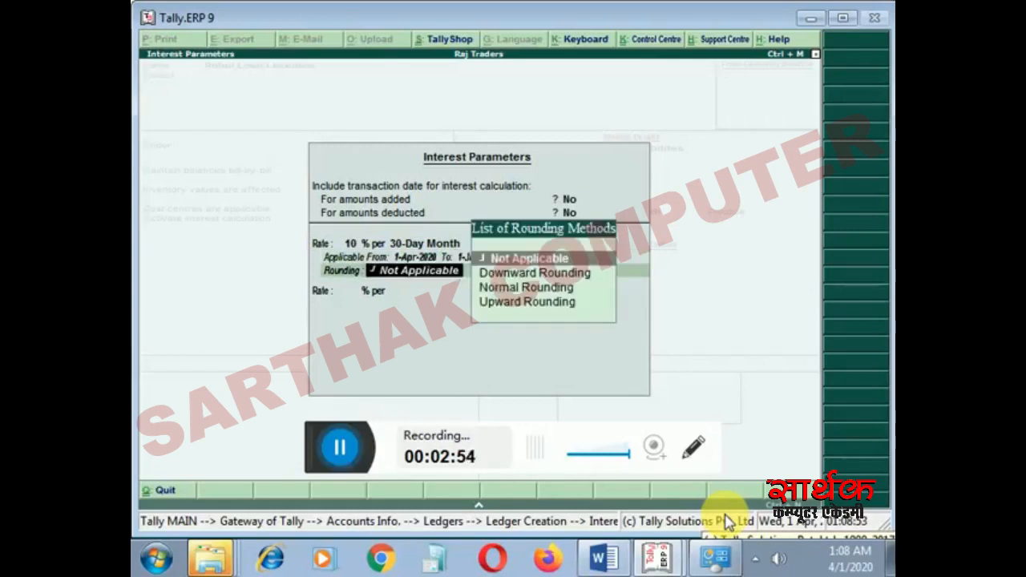
Step: Keep interest rounding at Not Applicable and save the loan liability ledger with its default mailing details
key(Return)
key(Return)
key(Return)
key(Return)
key(Return)
key(Return)
key(Return)
key(Return)
key(Return)
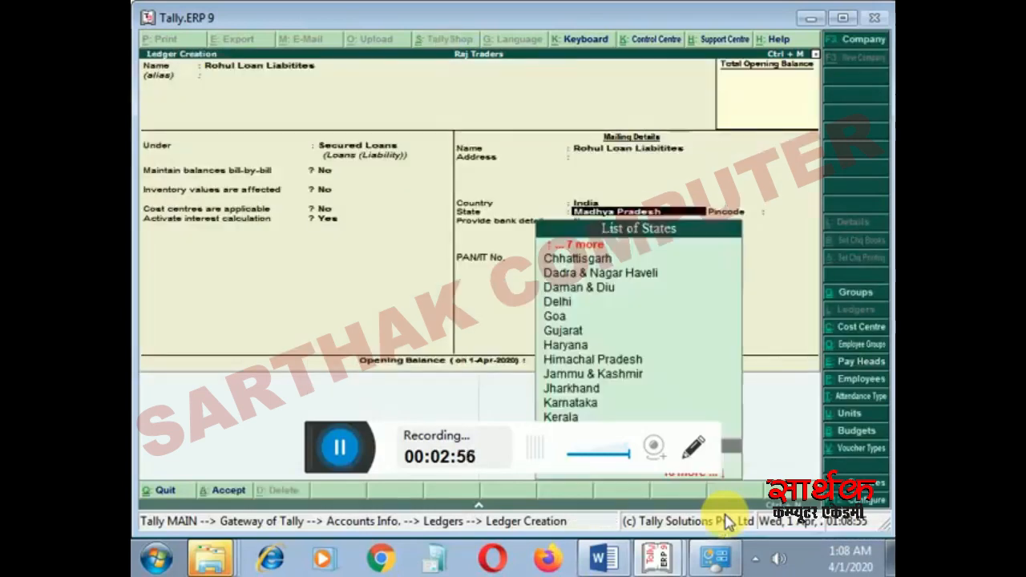
key(Return)
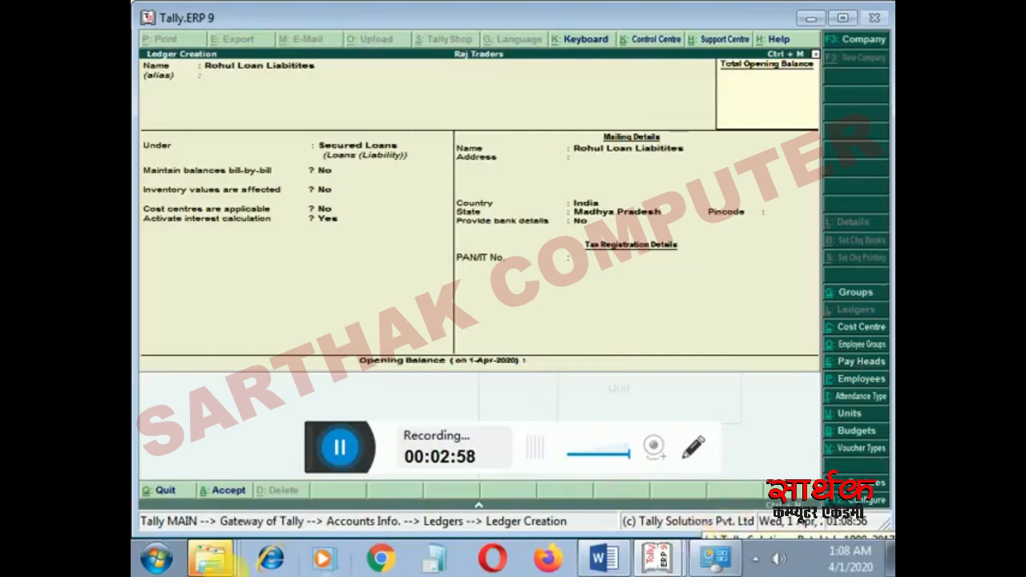
Step: Name the next ledger with the borrower's first name followed by "Loan Assets"
text(Mo)
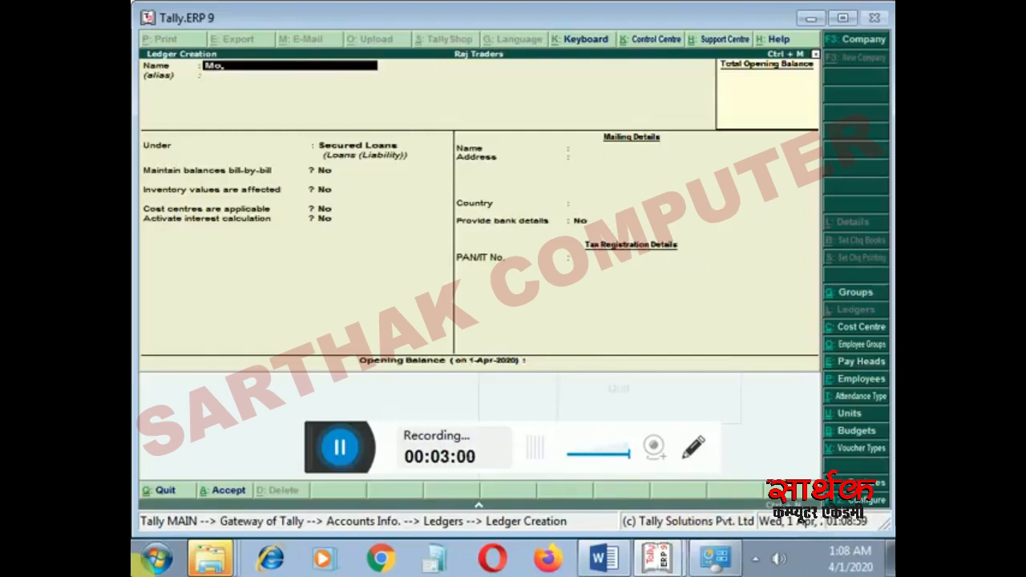
text(hit Loan Asse)
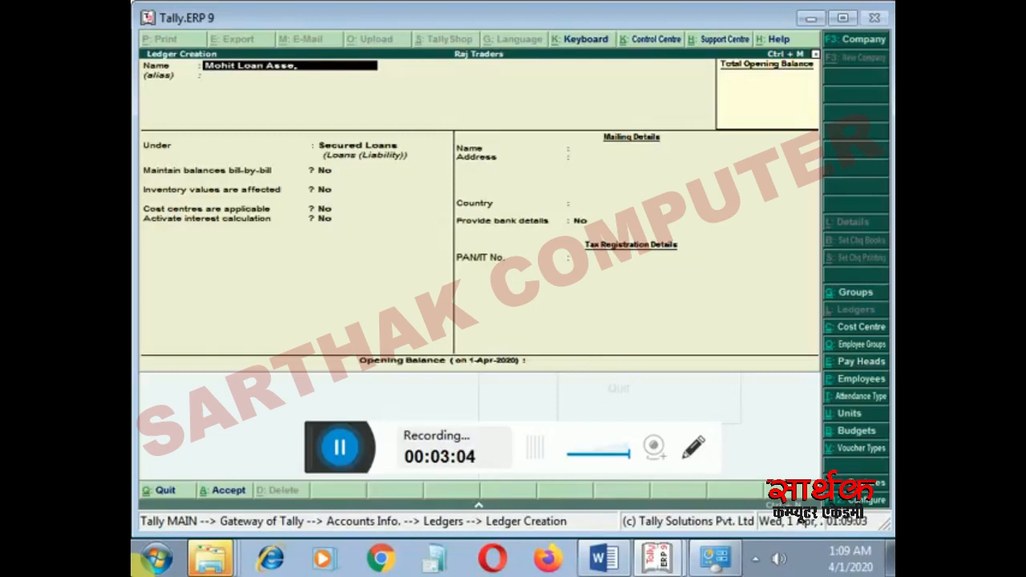
text(ts)
key(Return)
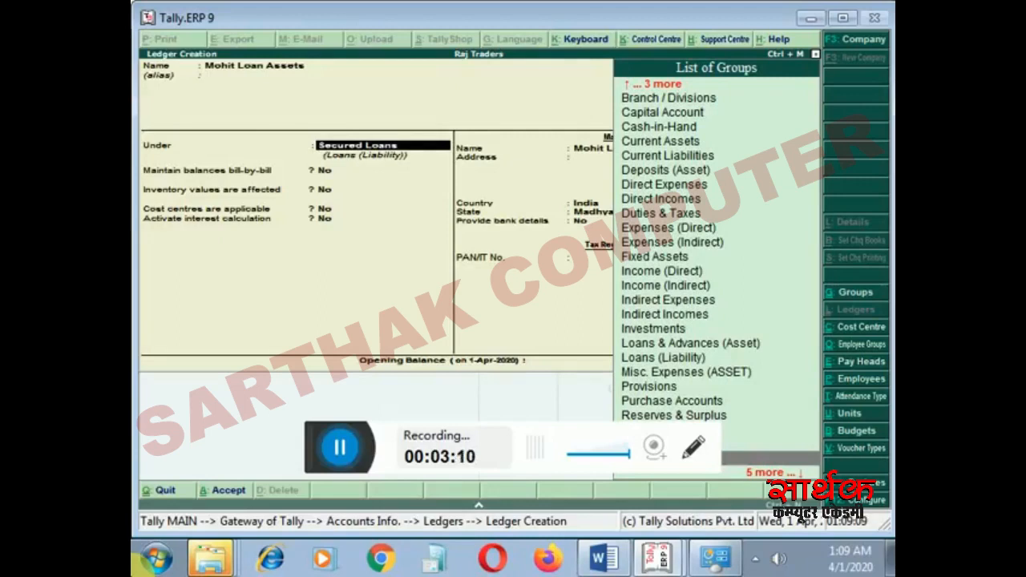
key(Return)
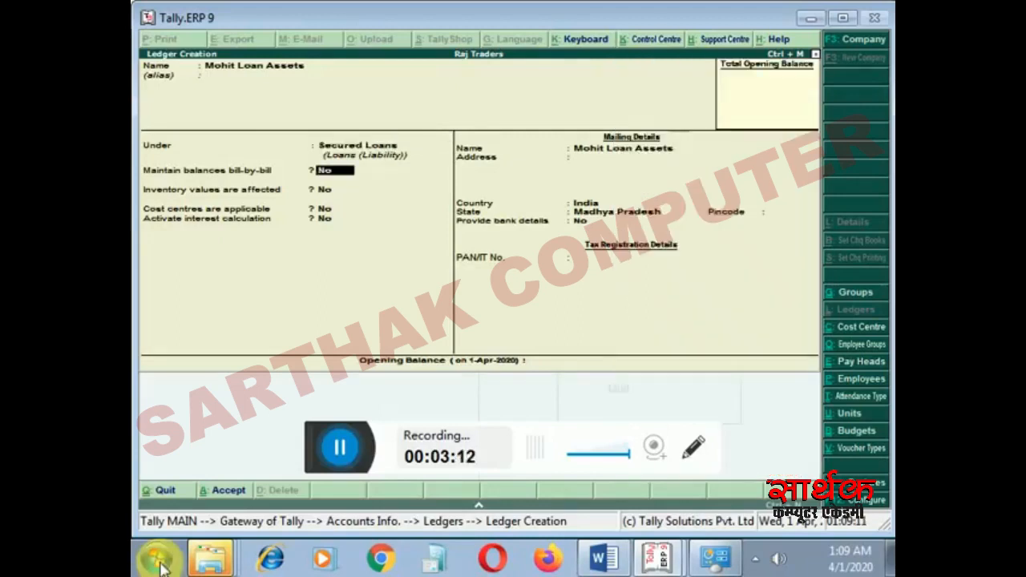
key(BackSpace)
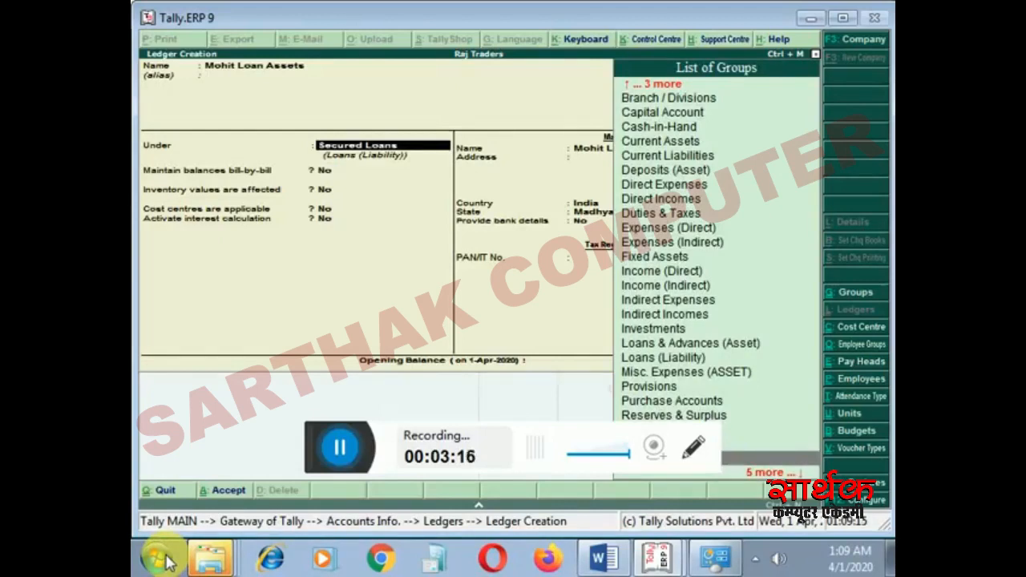
text(Un)
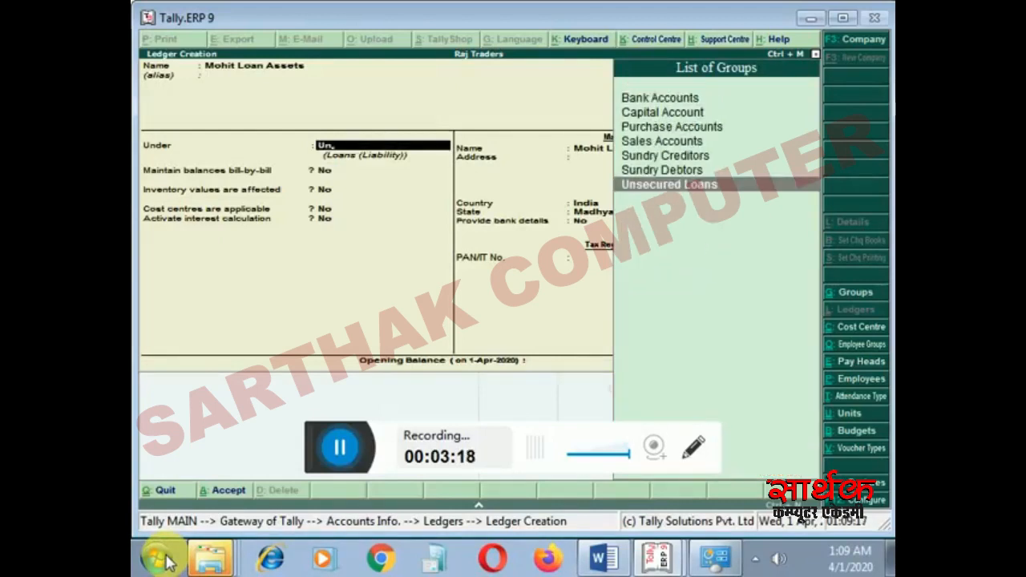
key(Return)
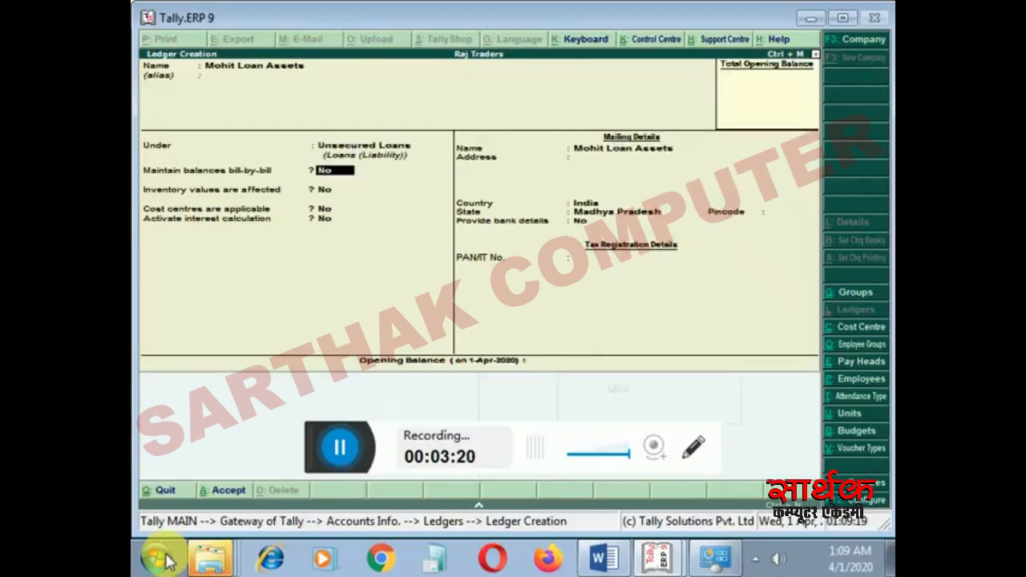
key(BackSpace)
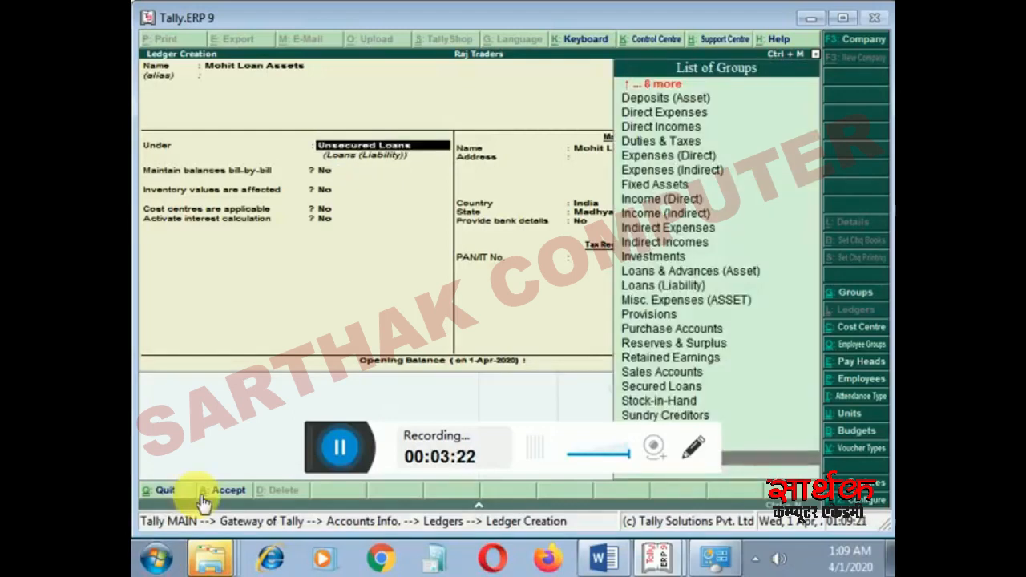
Step: Place the ledger under Loans & Advances (Asset), keeping bill-by-bill balances, inventory values, payroll and cost centres at No
text(Loan)
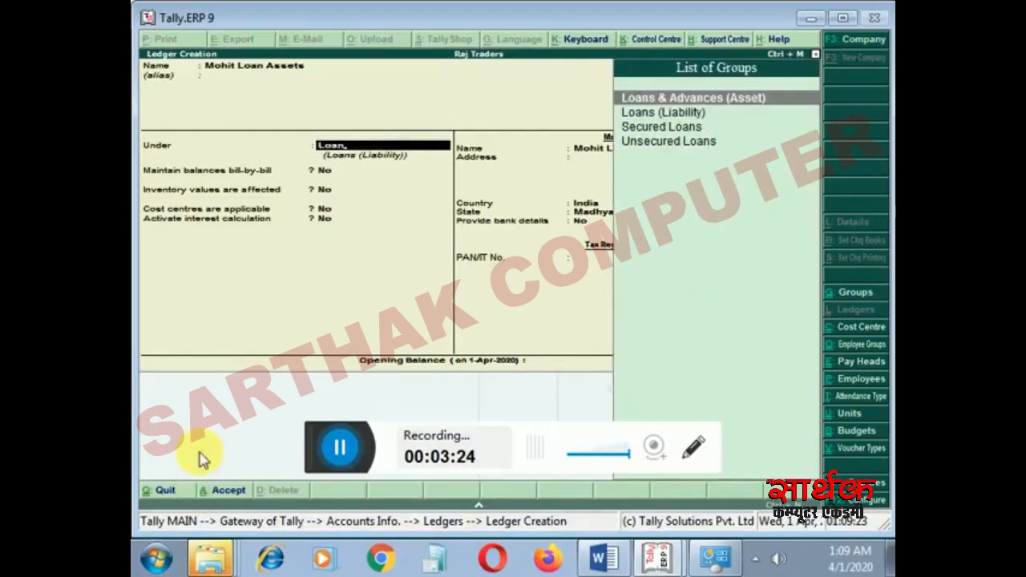
key(Return)
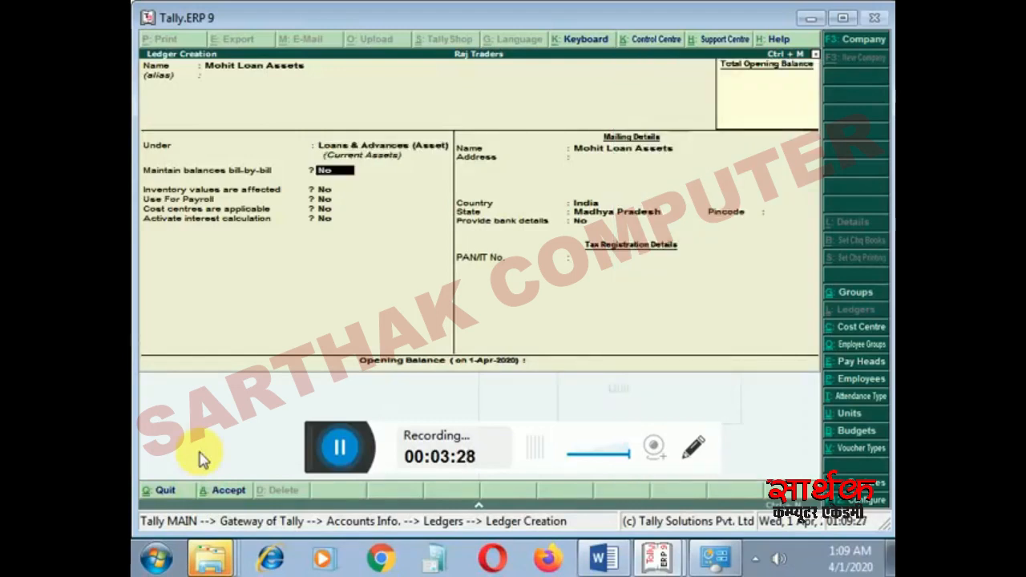
key(Return)
key(Return)
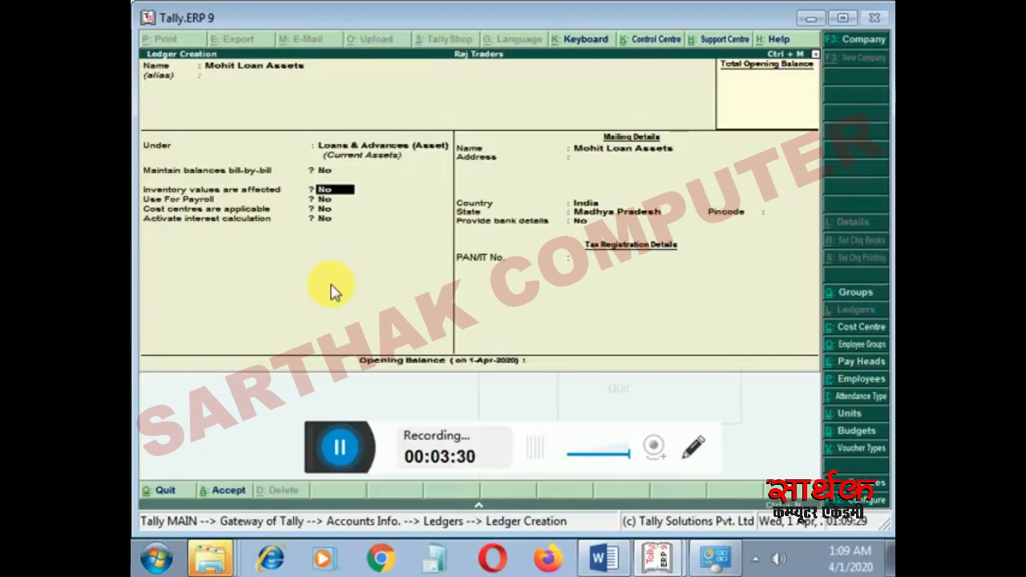
key(Return)
key(Return)
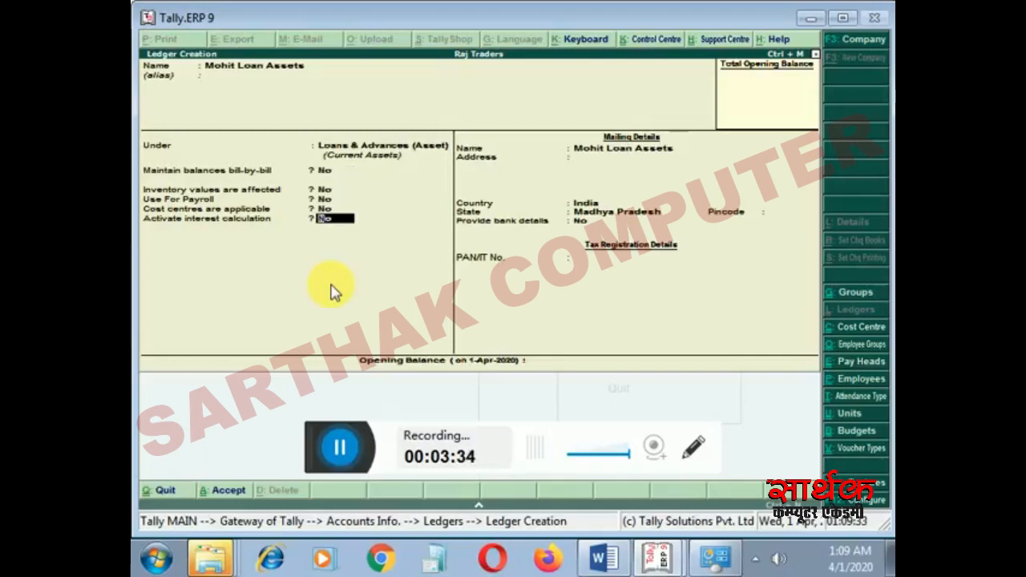
Step: Activate interest calculation for the loan asset ledger, excluding the transaction date for amounts added and deducted
key(y)
key(Return)
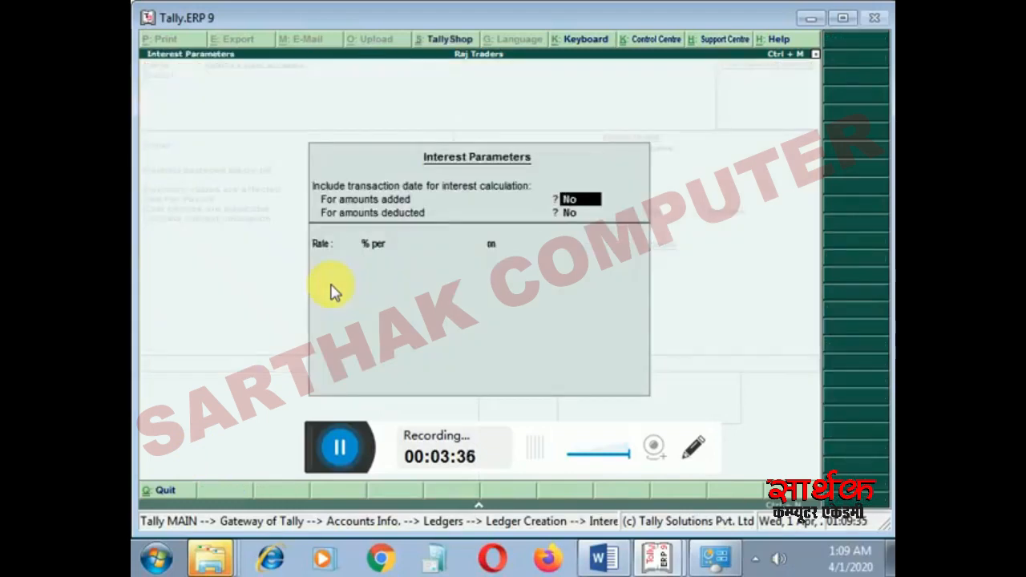
key(Return)
key(Return)
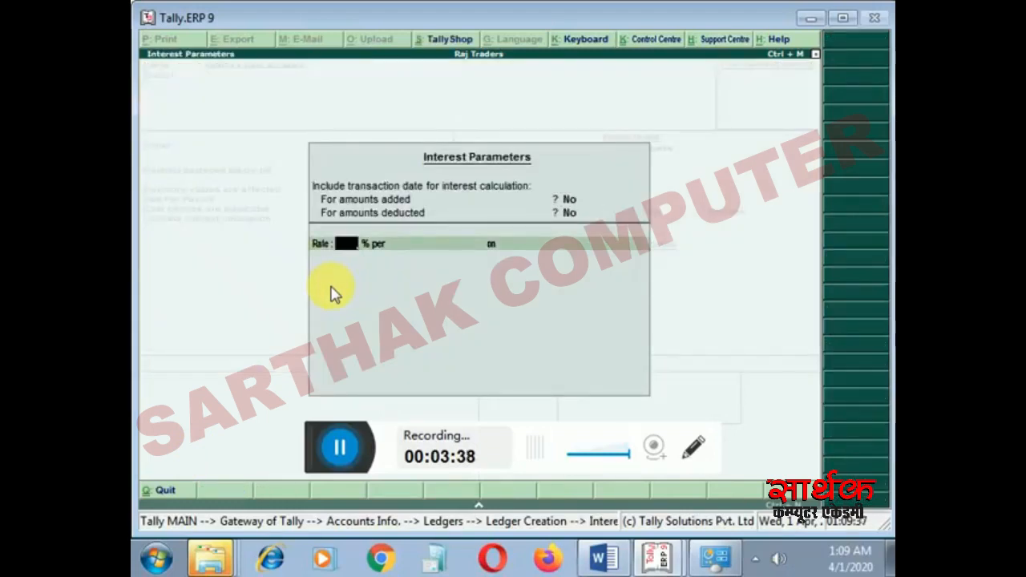
Step: Set the interest to 15% per 30-Day Month on All Balances, applicable from 1-Apr-2020 to 1 June
text(15)
key(Return)
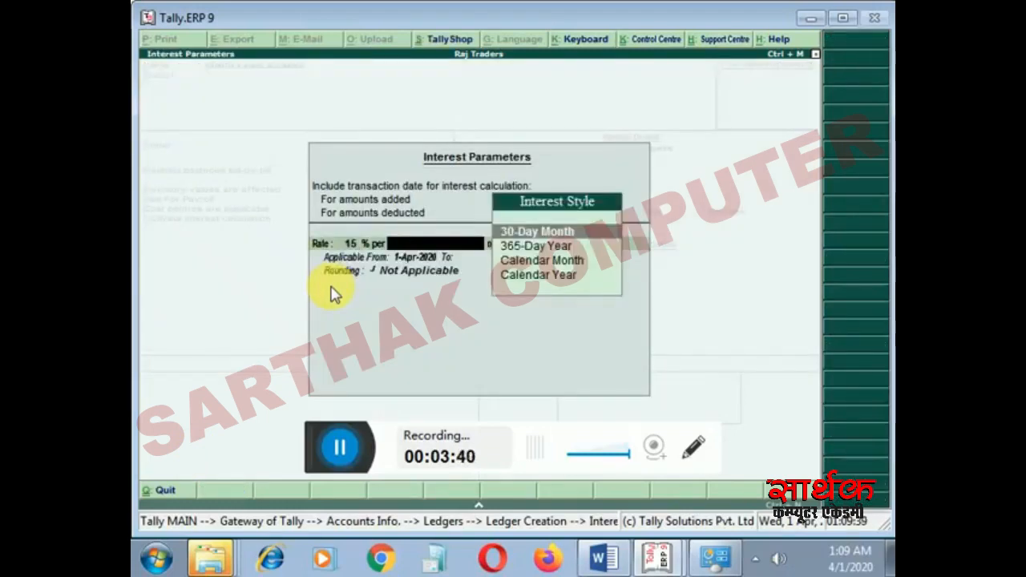
key(Return)
key(space)
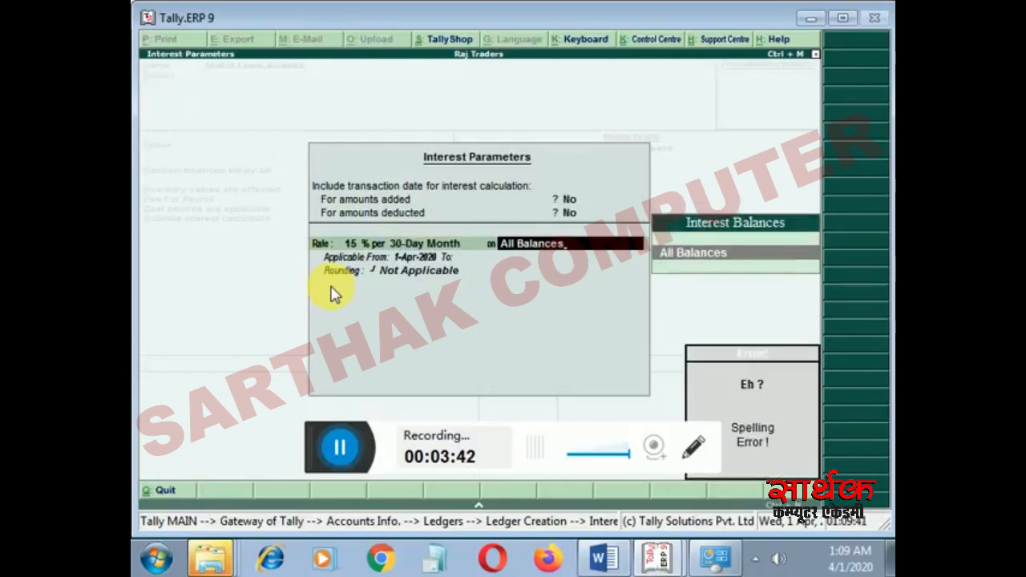
key(Return)
key(Return)
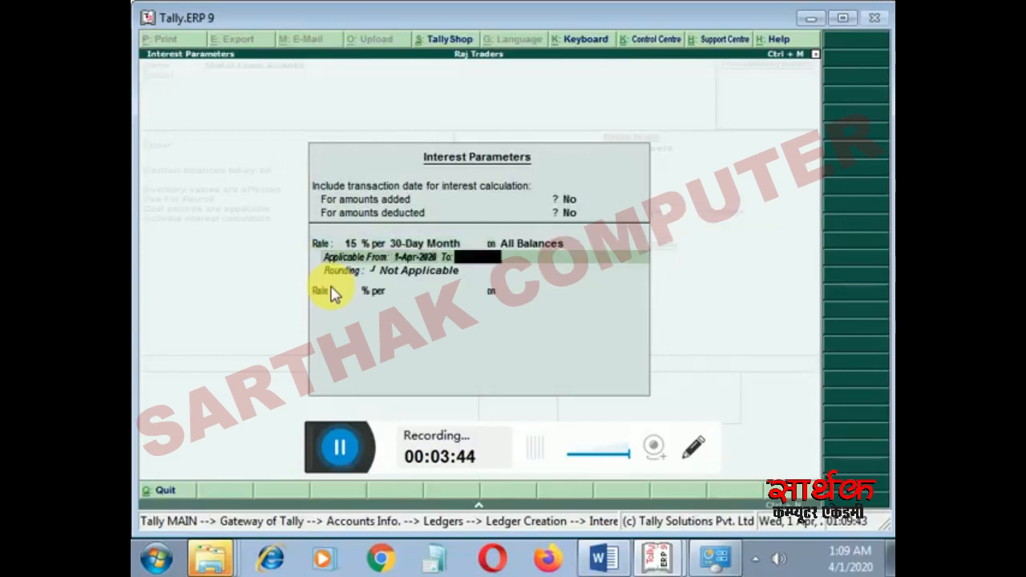
text(1.6)
key(Return)
Step: Leave interest rounding at Not Applicable and save the loan asset ledger with its default mailing details
key(Return)
key(Return)
key(Return)
key(Return)
key(Return)
key(Return)
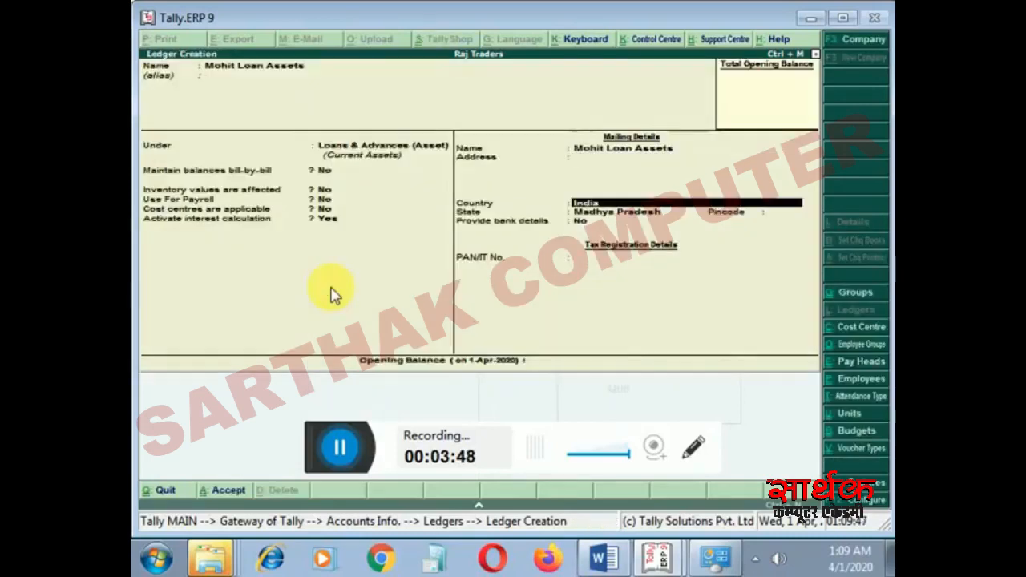
key(Return)
key(Return)
key(Return)
key(Return)
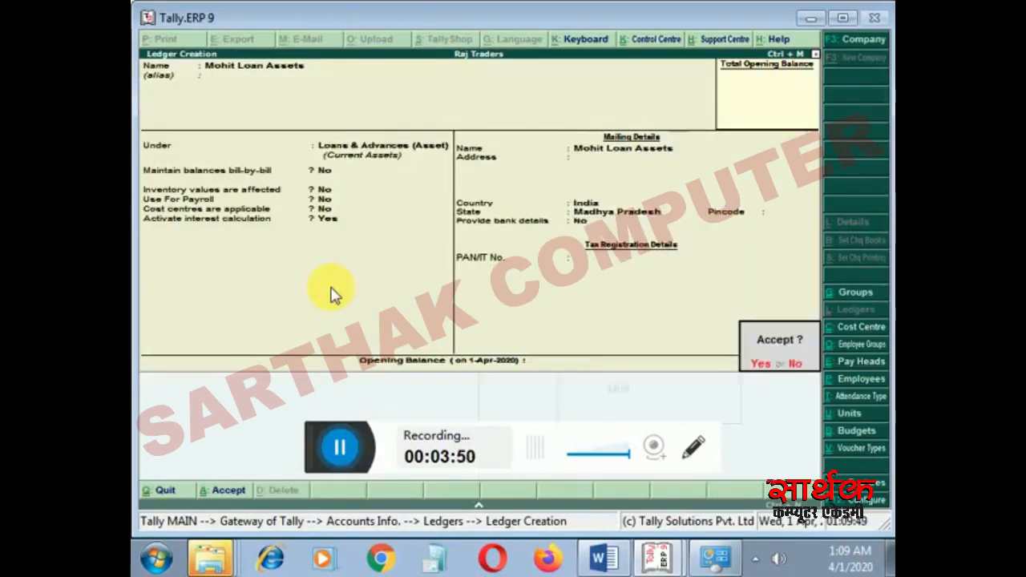
key(Return)
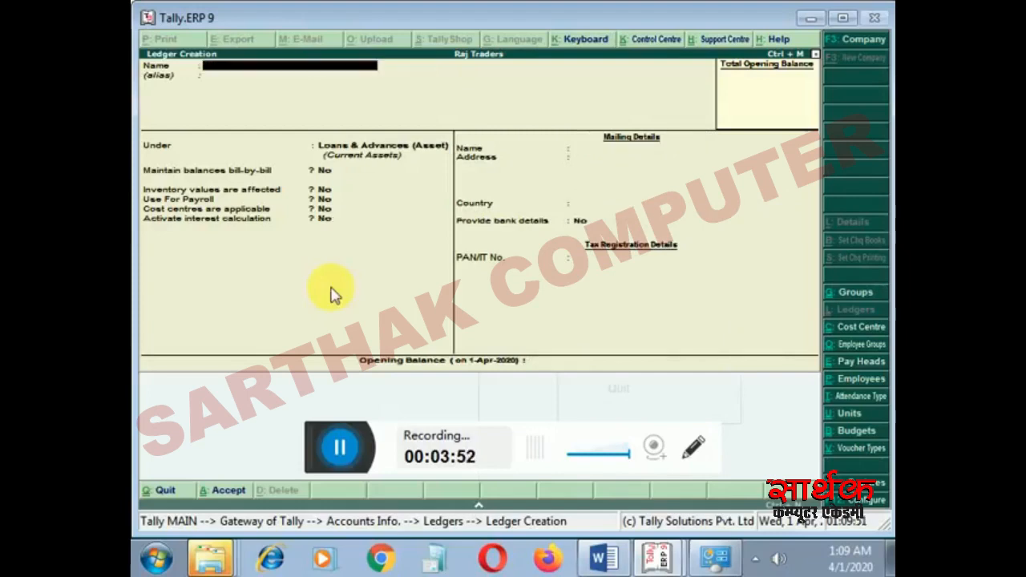
Step: Leave ledger creation and start a payment voucher with cost centre Not Applicable and Cash as the account
key(Escape)
key(Escape)
key(Escape)
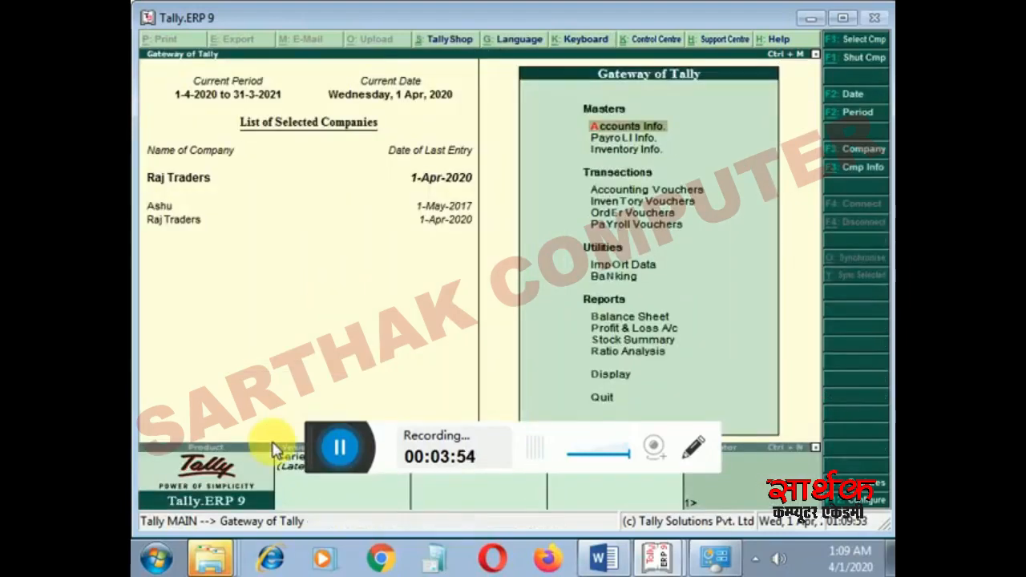
key(Down)
key(Down)
key(Return)
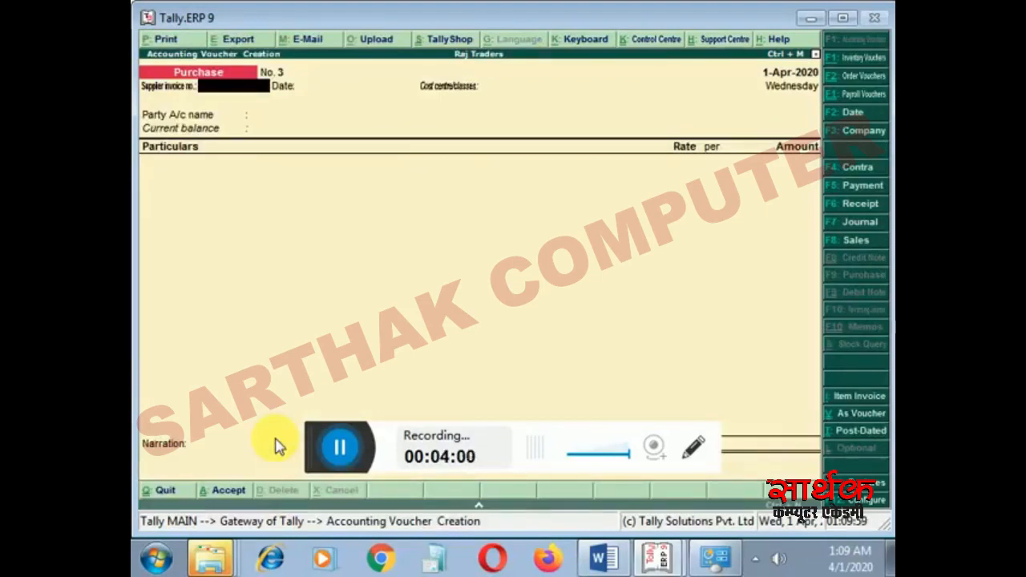
key(F5)
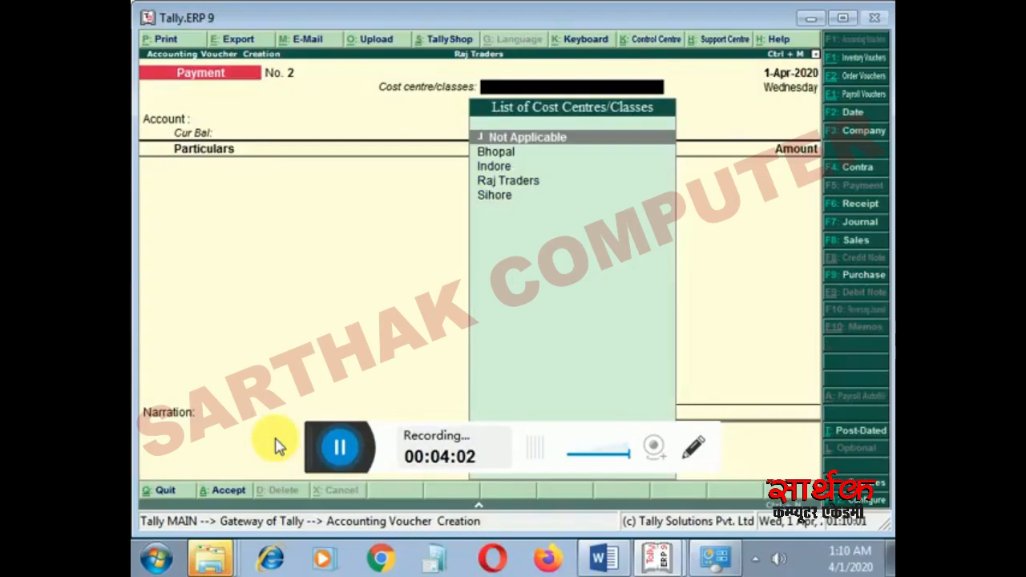
key(Return)
key(Return)
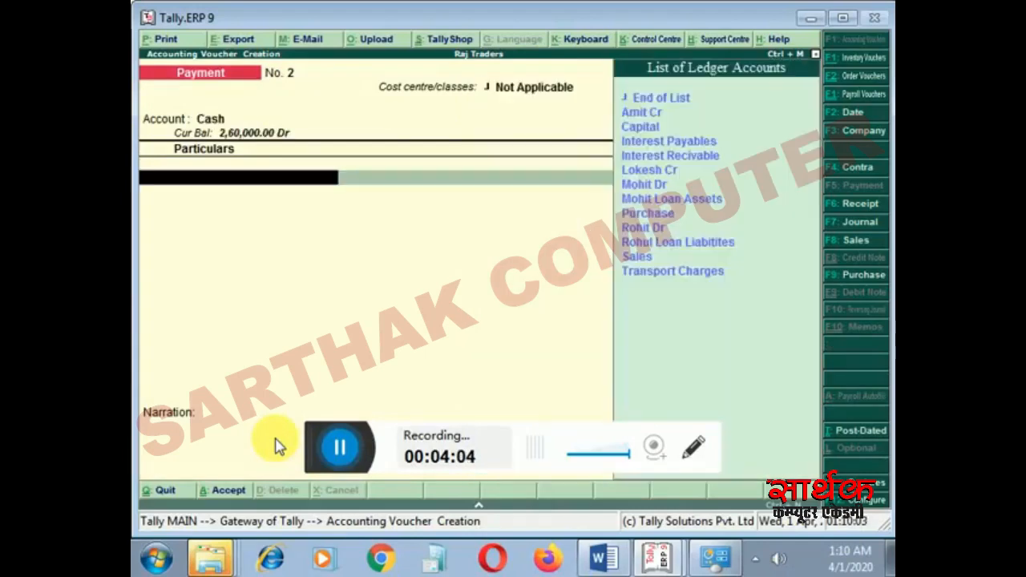
Step: Choose the loan asset ledger as the particulars of the payment voucher
key(Down)
key(Down)
key(Down)
key(Down)
key(Down)
key(Down)
key(Down)
key(Down)
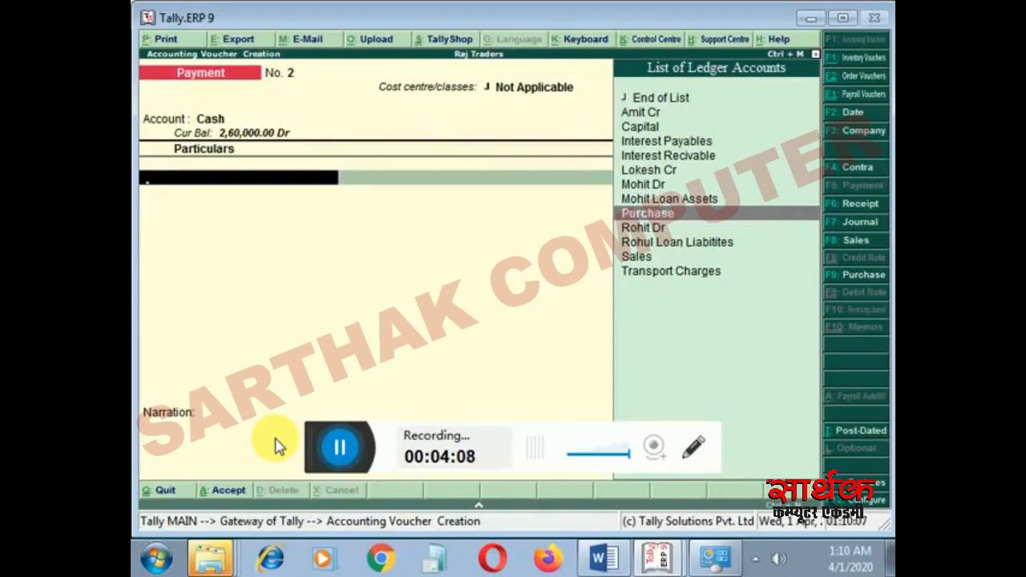
key(Down)
key(Down)
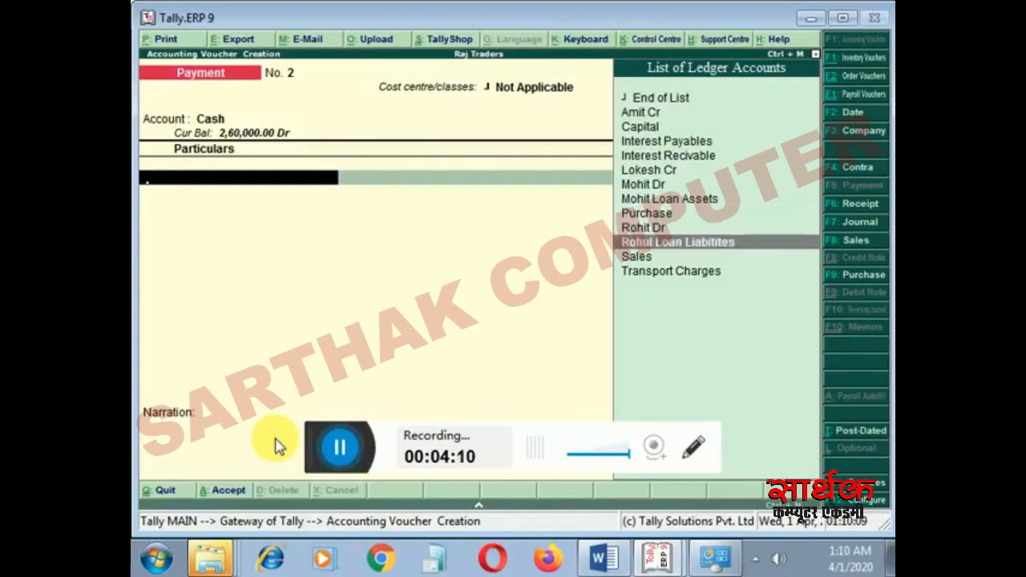
key(Up)
key(Up)
key(Up)
key(Return)
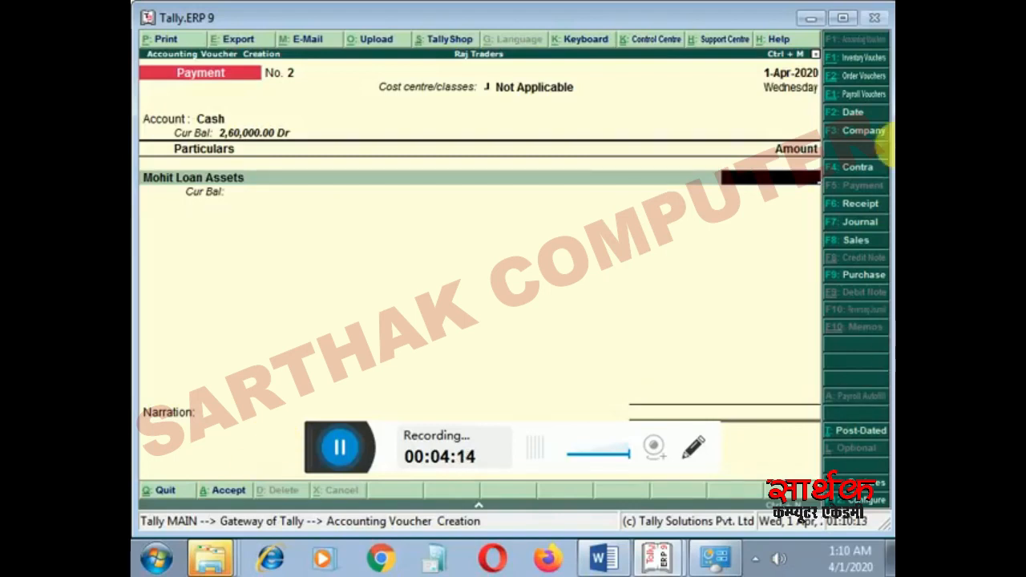
Step: Enter 25,000 as the loan payment amount and save the voucher without a narration
text(25000)
key(Return)
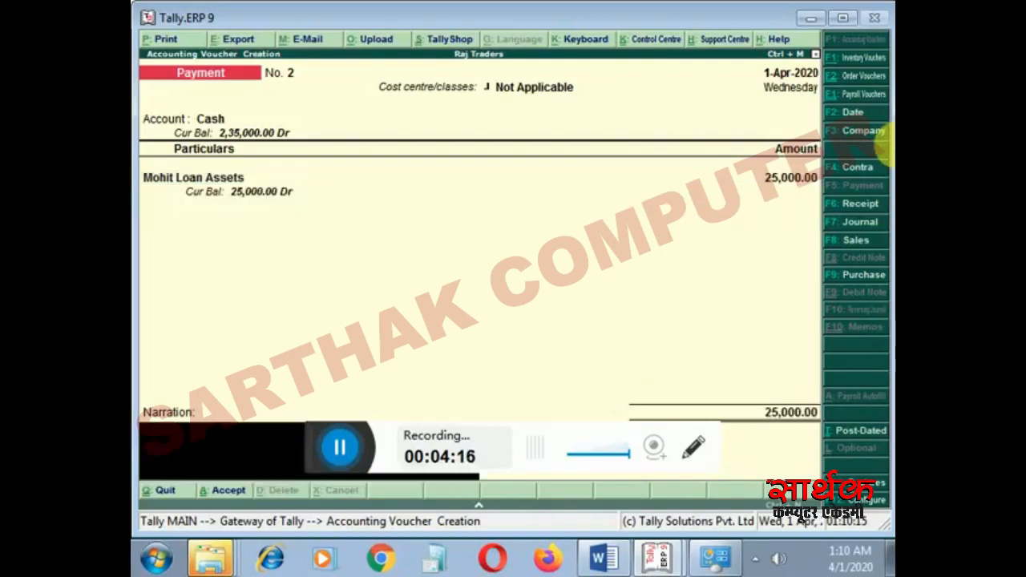
key(Return)
key(Return)
key(Return)
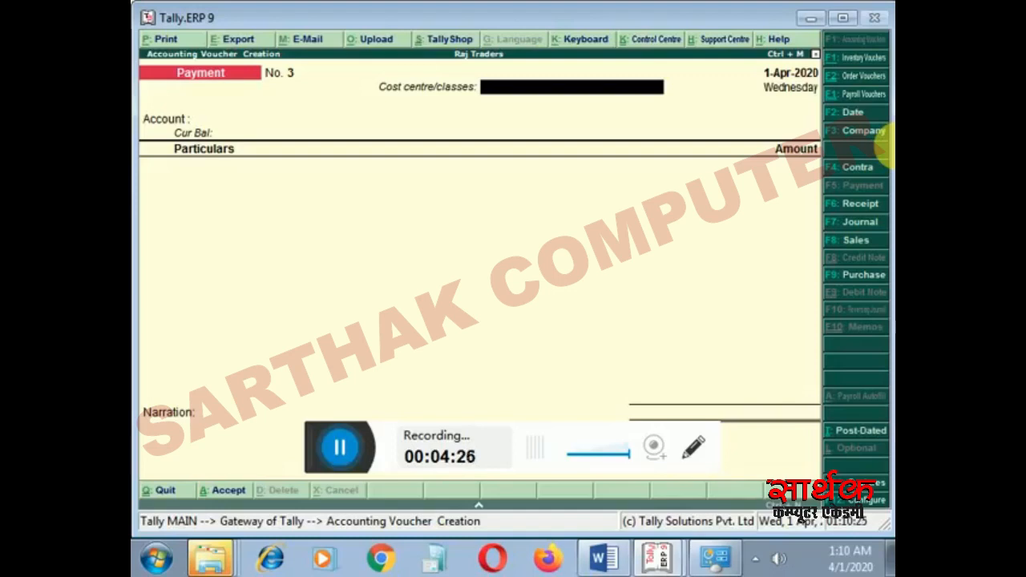
Step: Start a receipt voucher with cost centre Not Applicable and Cash as the account
key(F6)
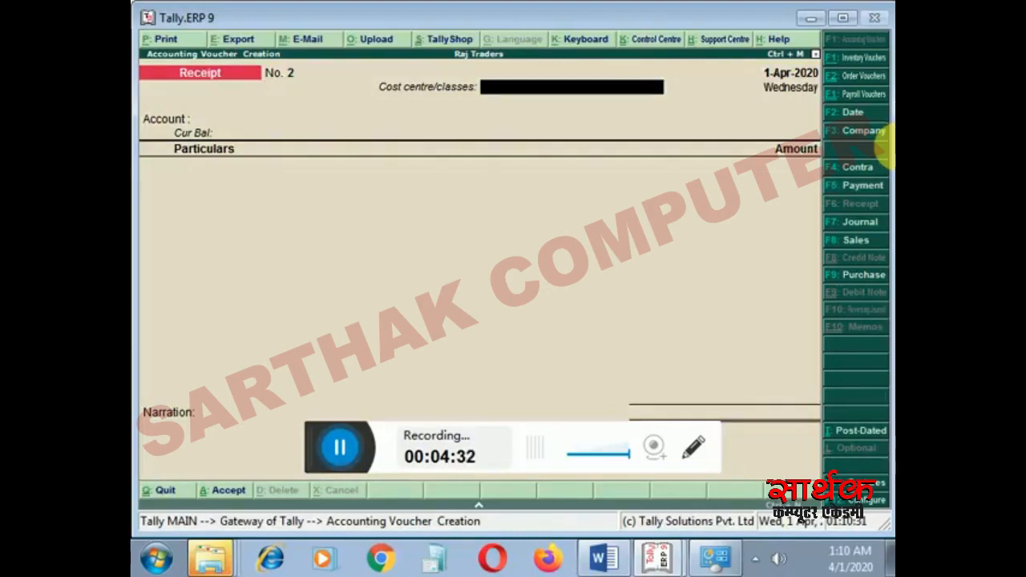
key(Return)
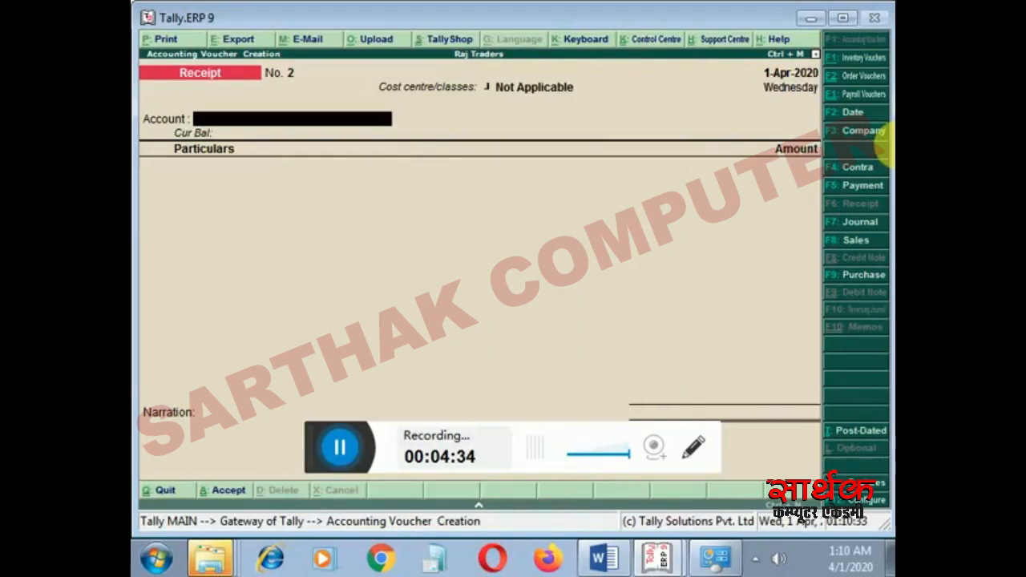
key(Return)
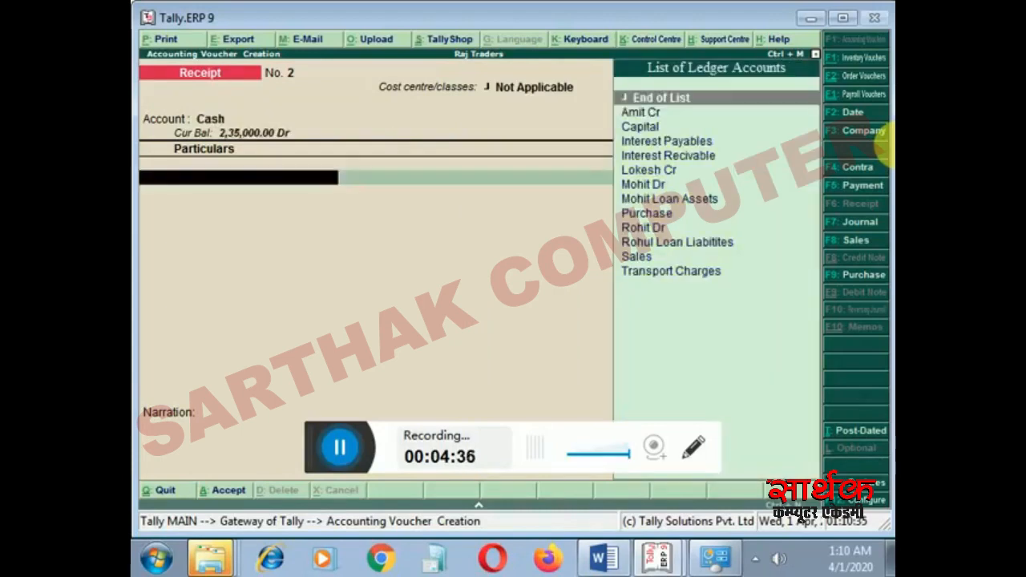
Step: Choose the loan liability ledger as the particulars of the receipt voucher
key(Down)
key(Down)
key(Down)
key(Down)
key(Down)
key(Down)
key(Down)
key(Down)
key(Down)
key(Down)
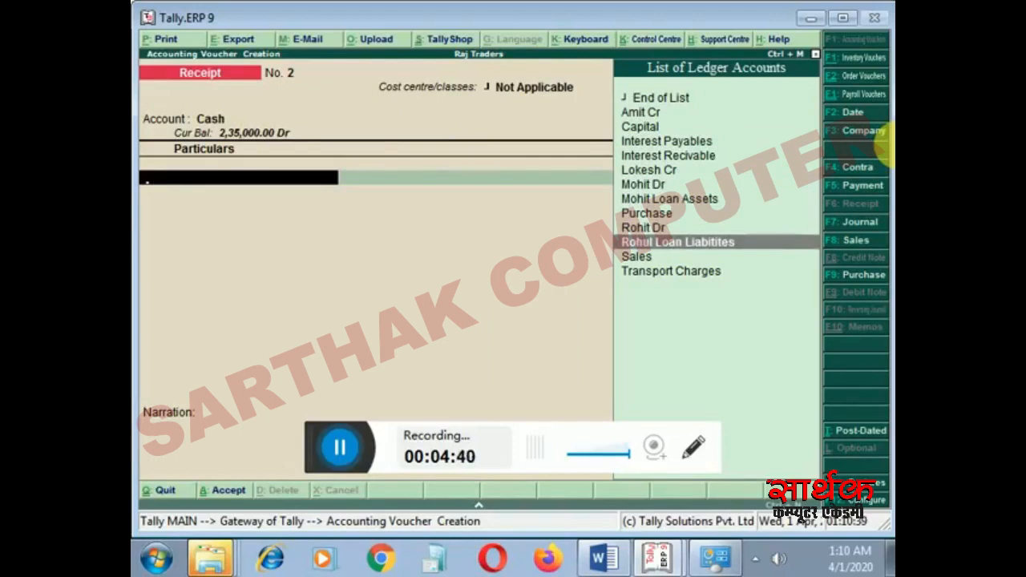
key(Return)
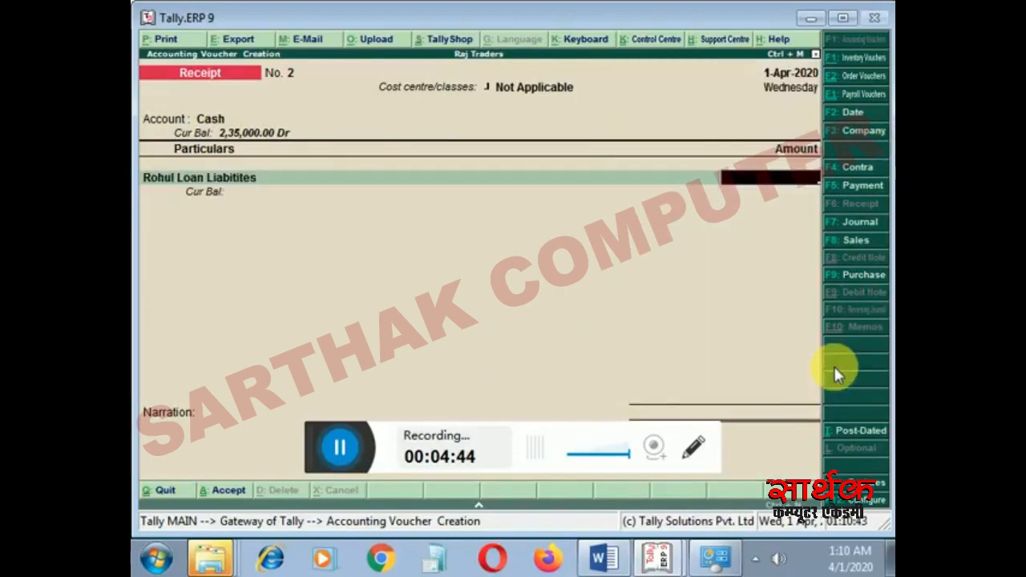
Step: Enter 20,000 as the loan receipt amount, save the voucher without a narration and leave voucher entry
text(20,000)
key(Return)
key(Return)
key(Return)
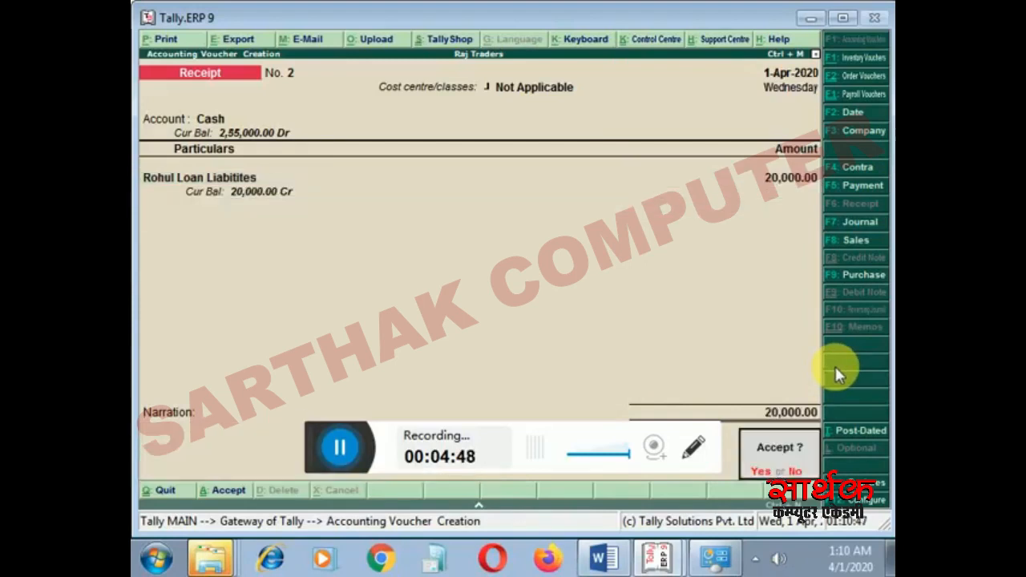
key(Return)
key(Escape)
key(Return)
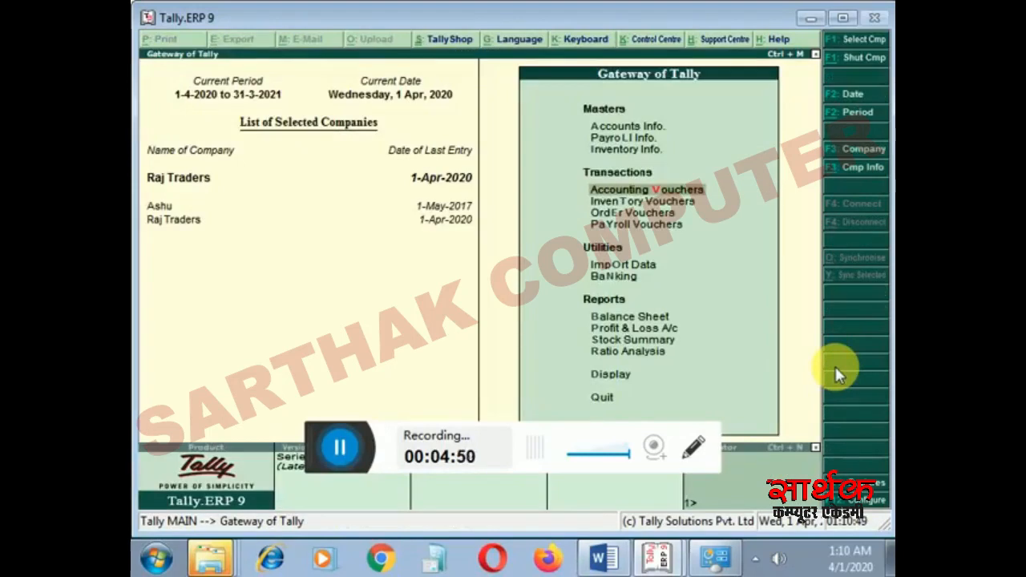
Step: Open the Interest Receivable report from the interest calculations in the statements of accounts
key(Down)
key(Down)
key(Down)
key(Down)
key(Down)
key(Down)
key(Down)
key(Down)
key(Down)
key(Down)
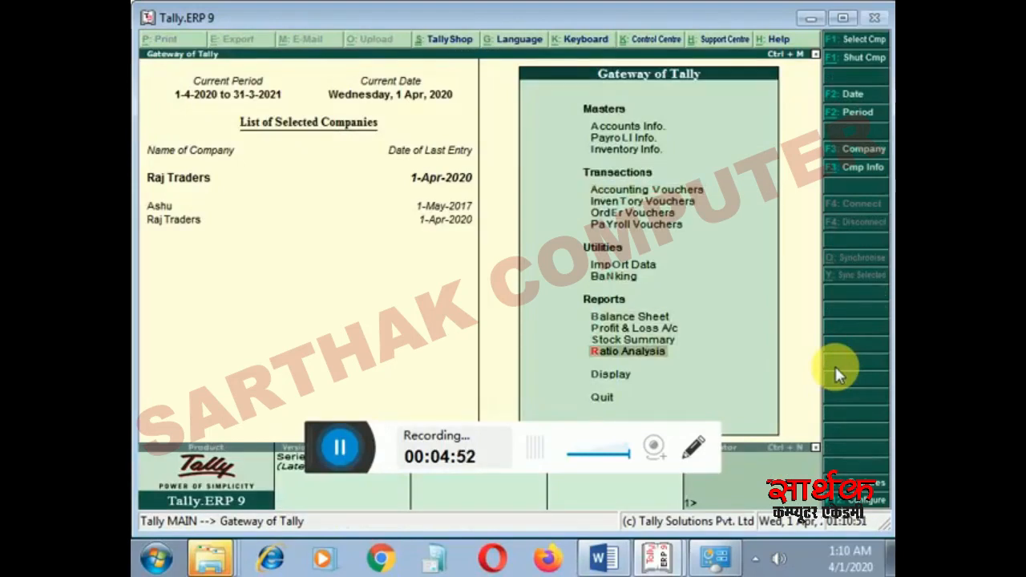
key(Return)
key(Down)
key(Down)
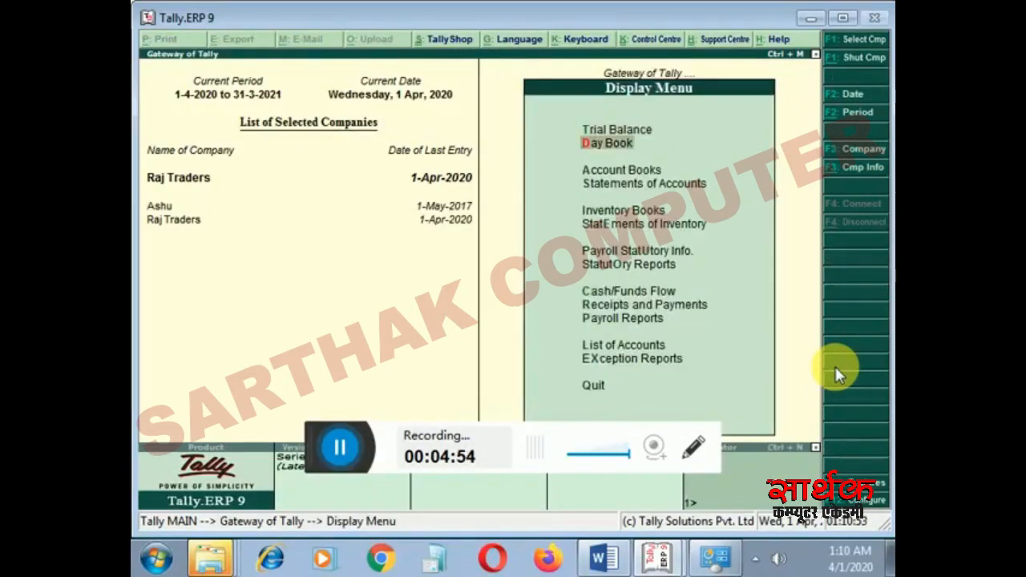
key(Down)
key(Down)
key(Down)
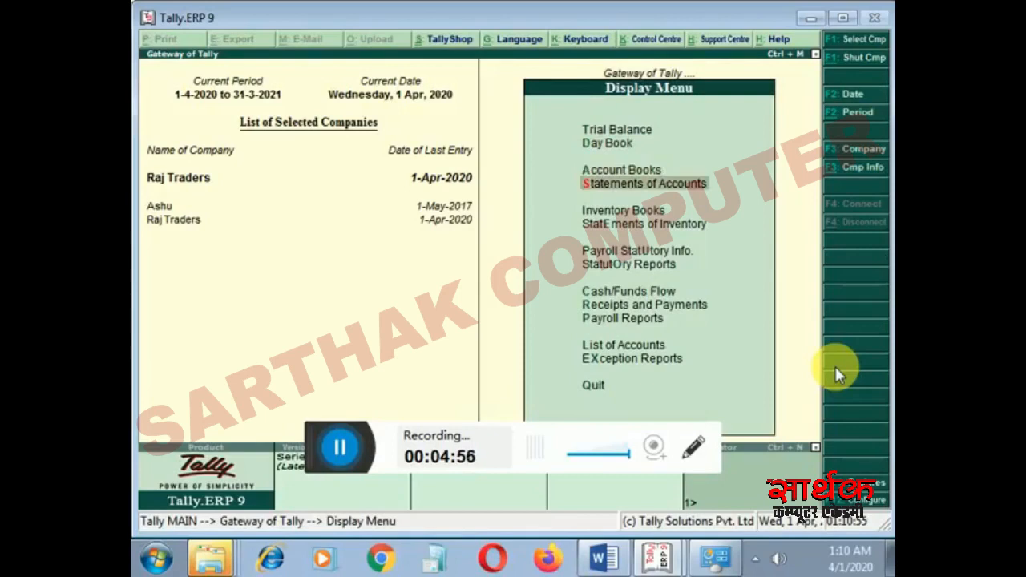
key(Return)
key(Escape)
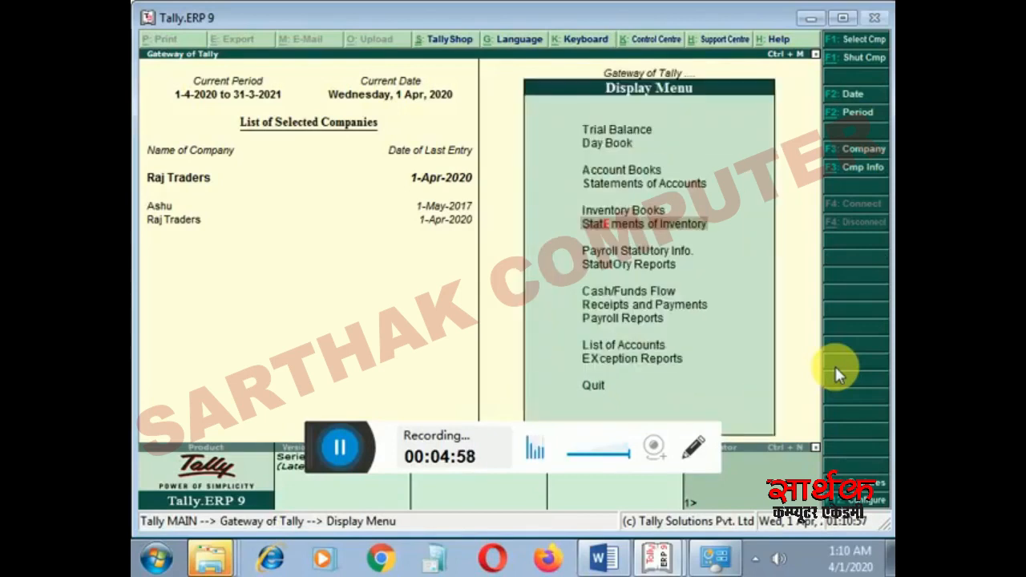
key(Up)
key(Up)
key(Return)
key(Down)
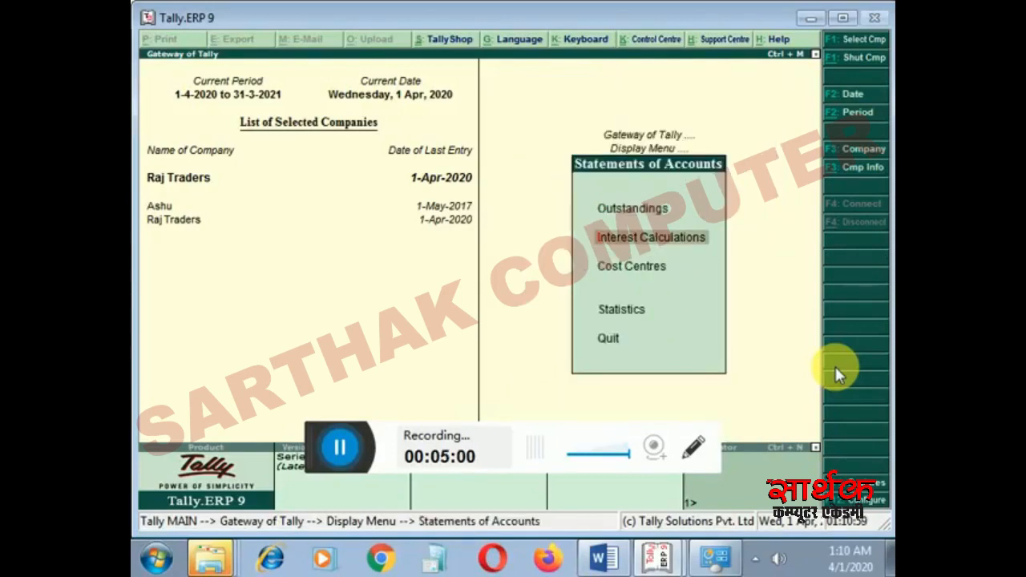
key(Return)
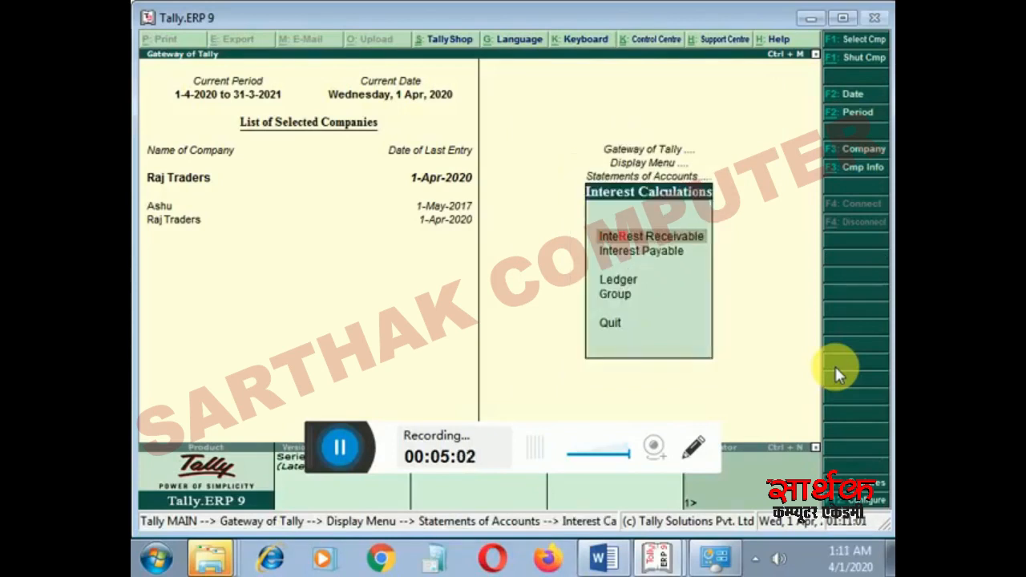
key(Return)
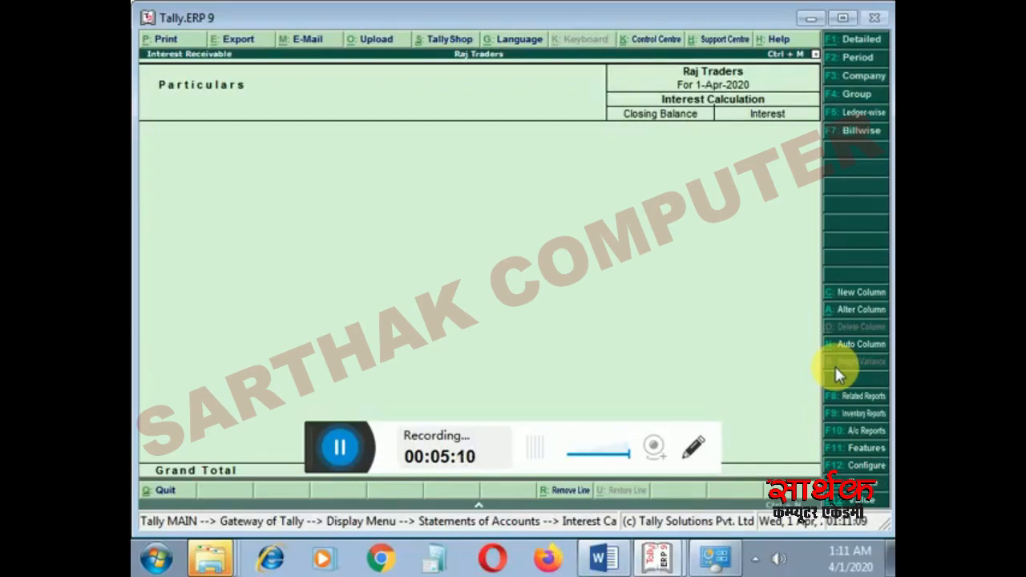
Step: Set the Interest Receivable report period from 1-4-2020 to 1-Jun-2020
key(F2)
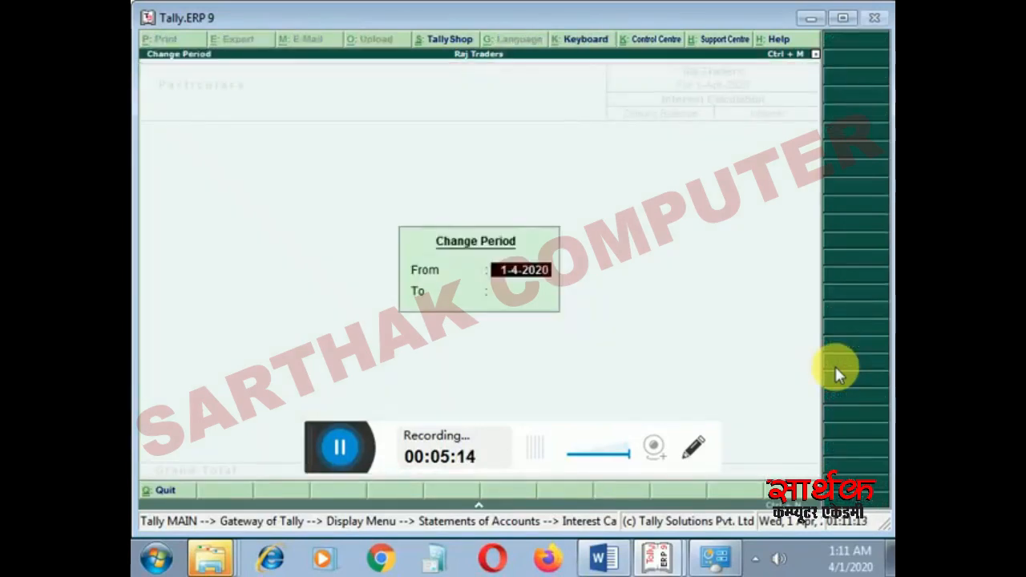
key(Return)
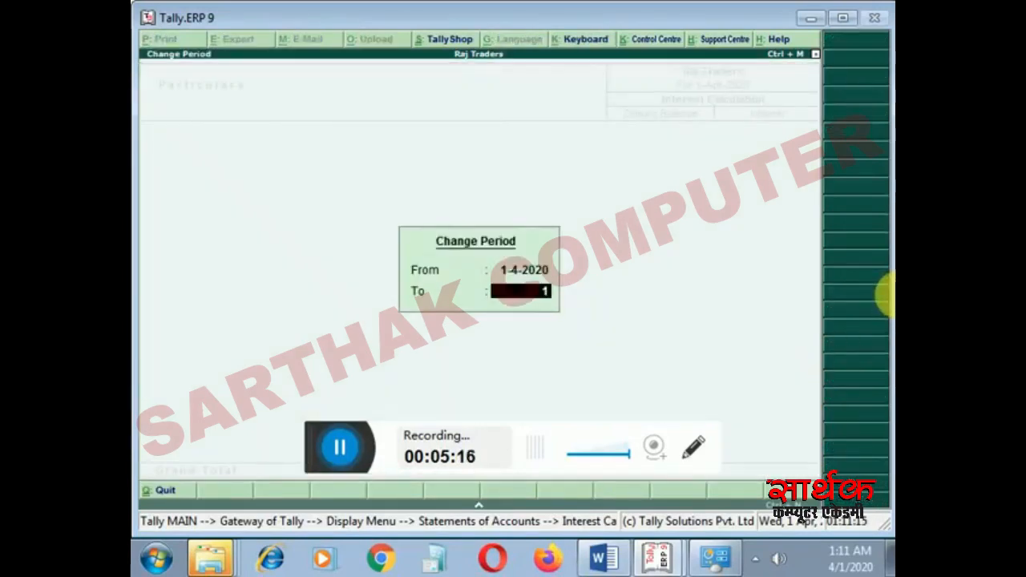
text(1.6)
key(Return)
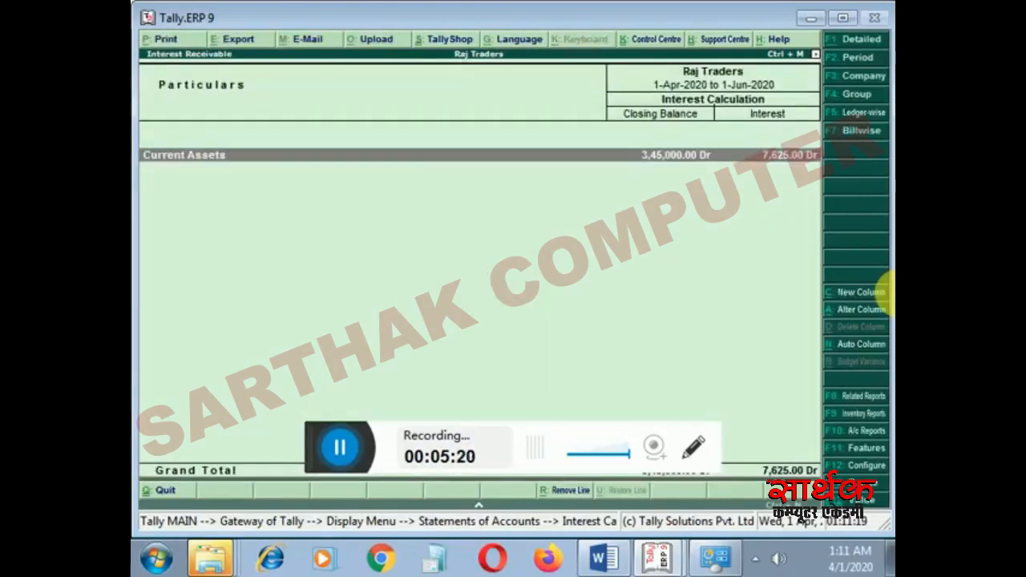
Step: Examine the loan asset ledger's interest details through Current Assets and Loans & Advances (Asset), and return to the Gateway of Tally
key(Return)
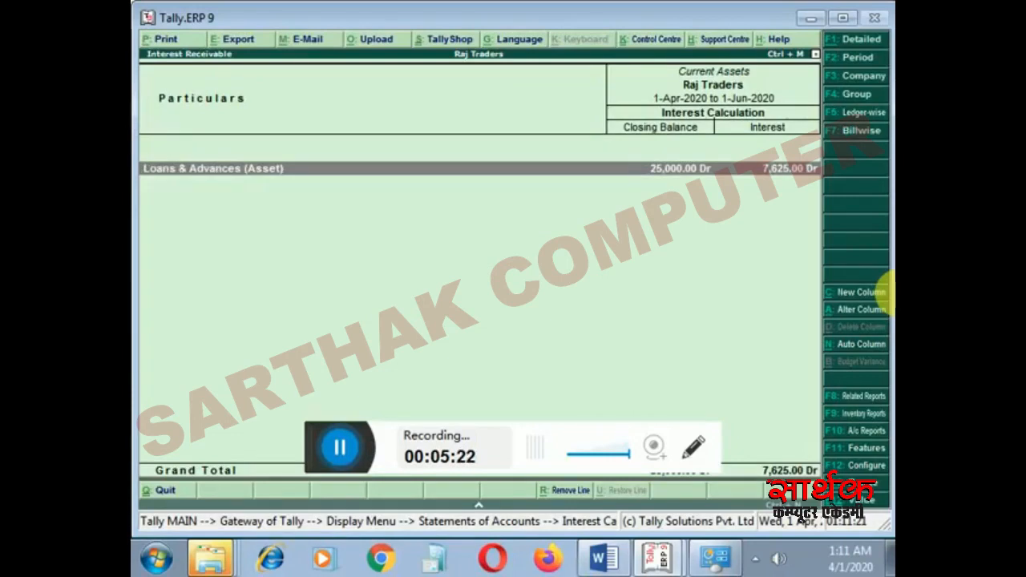
key(Return)
key(Return)
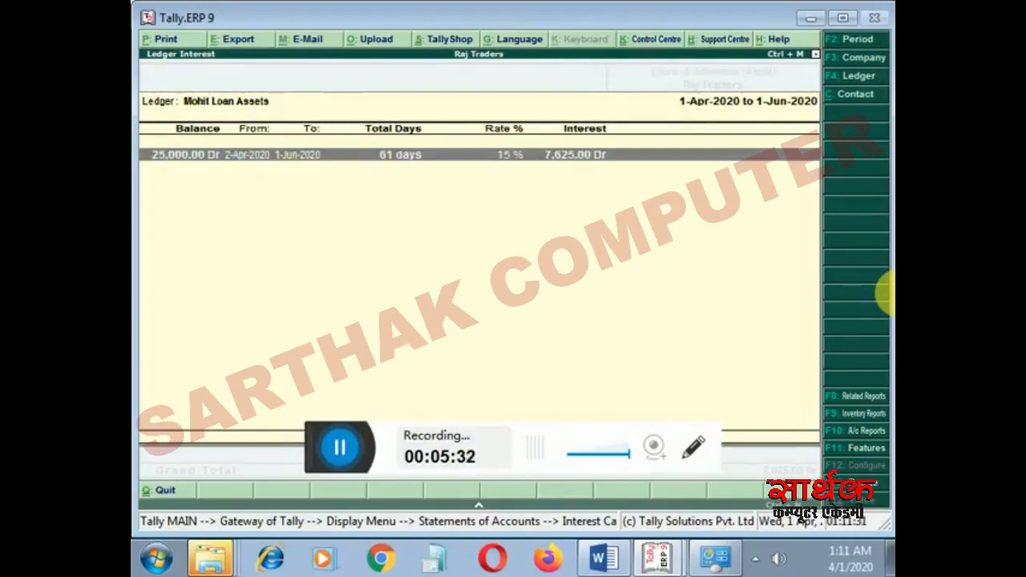
key(Escape)
key(Escape)
key(Escape)
key(Escape)
key(Escape)
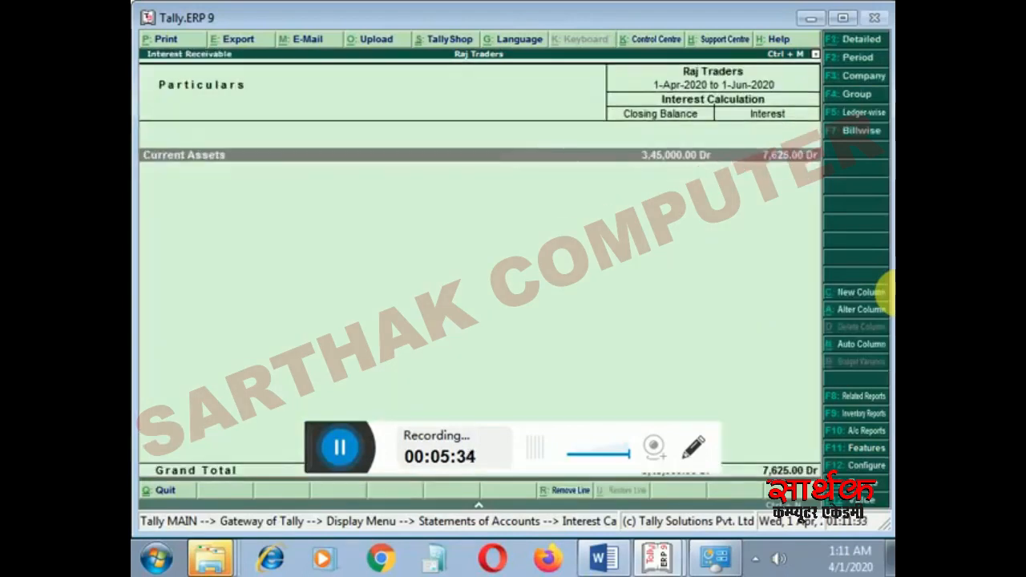
key(Escape)
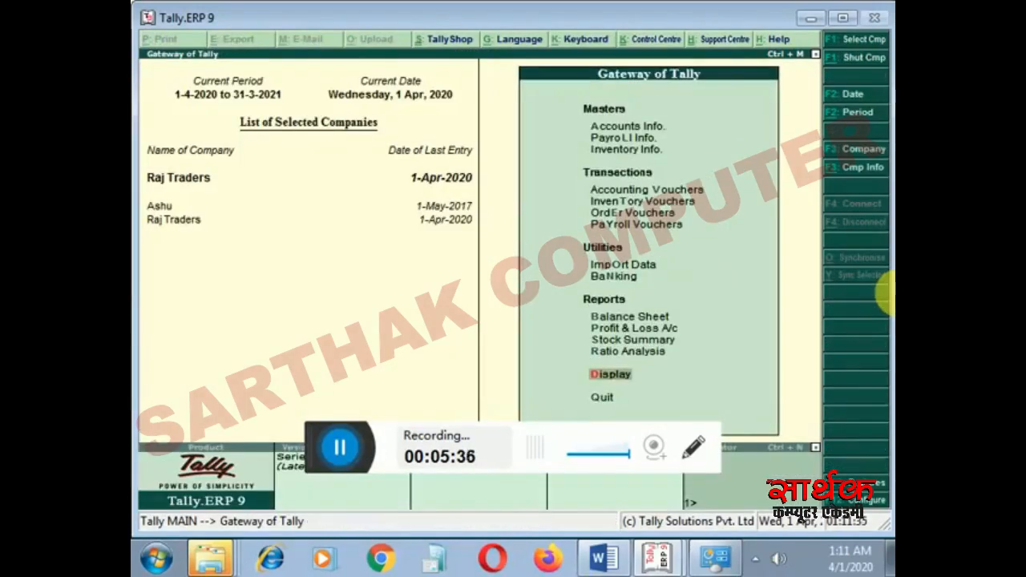
Step: Start another receipt voucher for the interest, with cost centre Not Applicable and Cash as the account
key(Up)
key(Up)
key(Up)
key(Up)
key(Up)
key(Up)
key(Up)
key(Up)
key(Up)
key(Up)
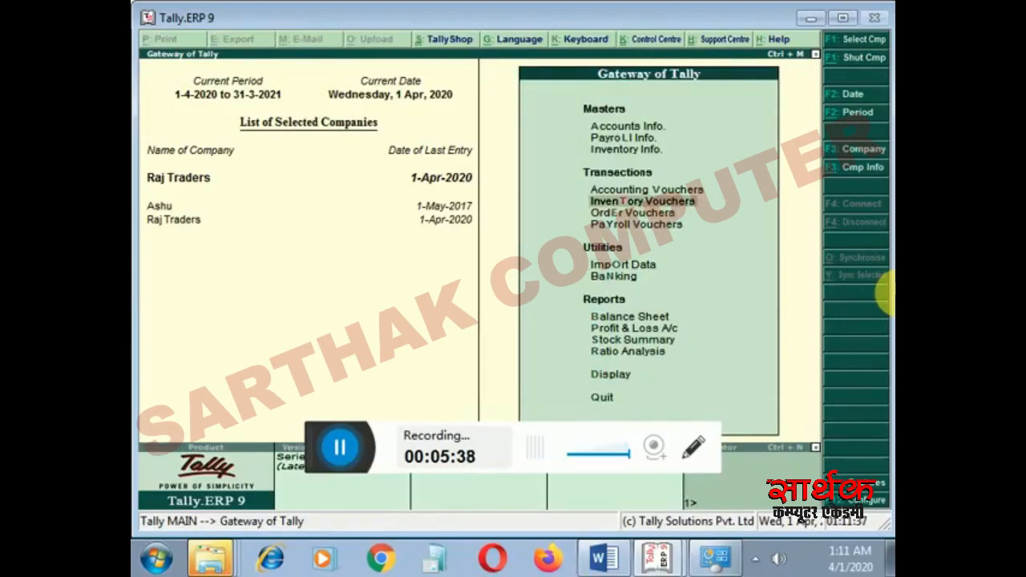
key(Return)
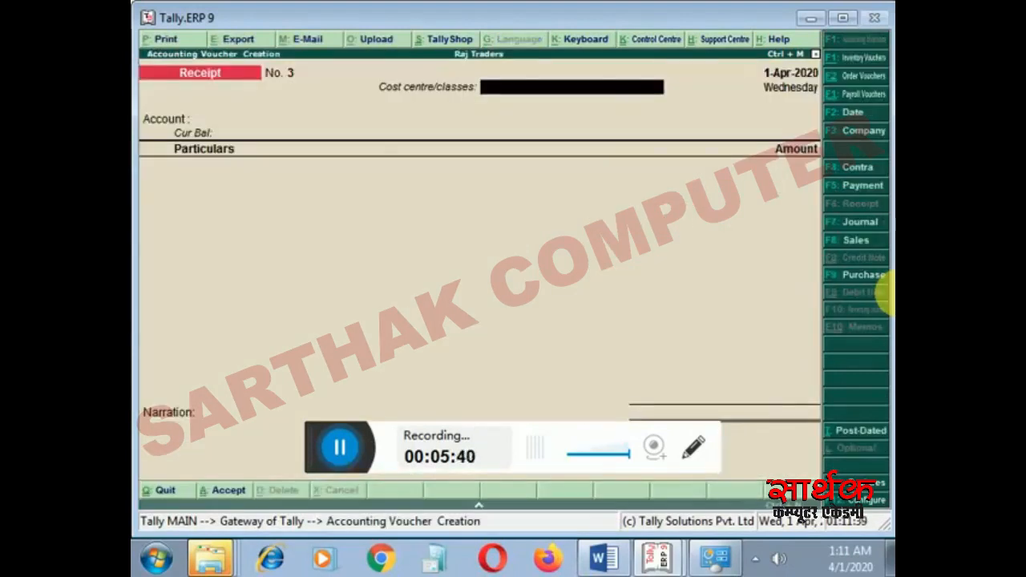
key(Return)
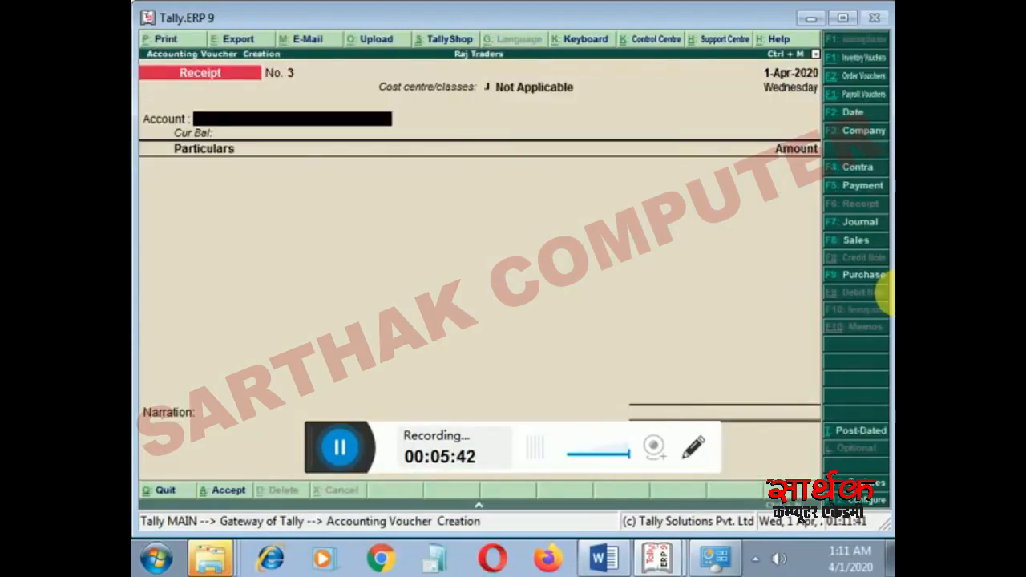
text(C)
key(Return)
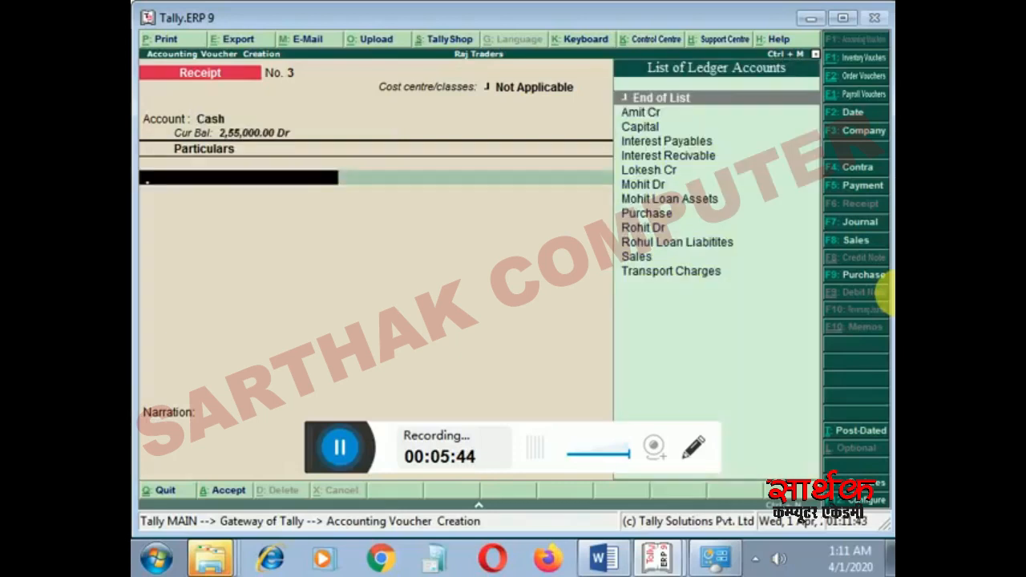
Step: Choose the Interest Recivable ledger as the particulars of the receipt voucher
key(Down)
key(Down)
key(Down)
key(Down)
key(Return)
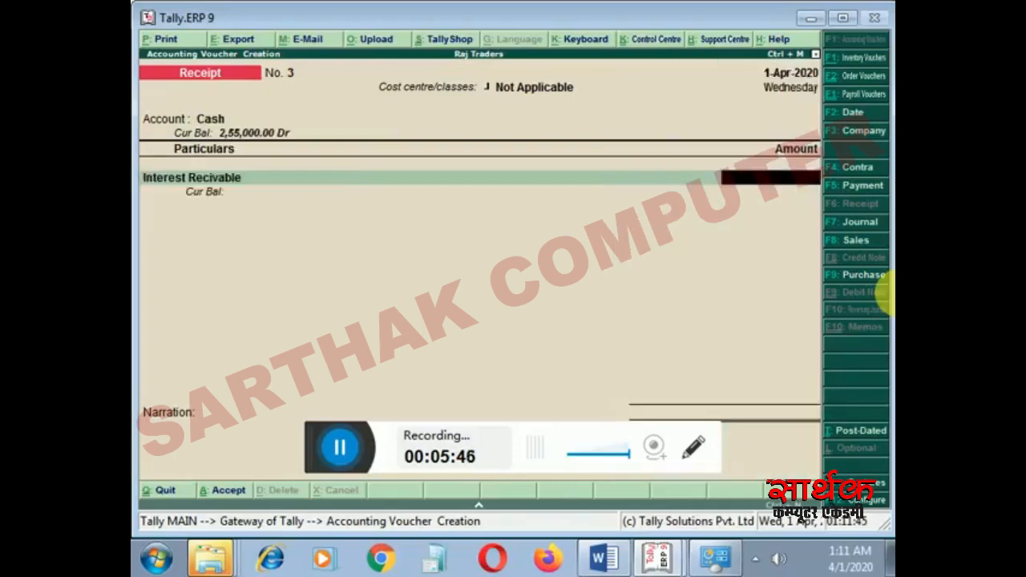
Step: Enter 7,625 as the amount for Interest Recivable, accept the receipt voucher and leave voucher entry
text(7,625)
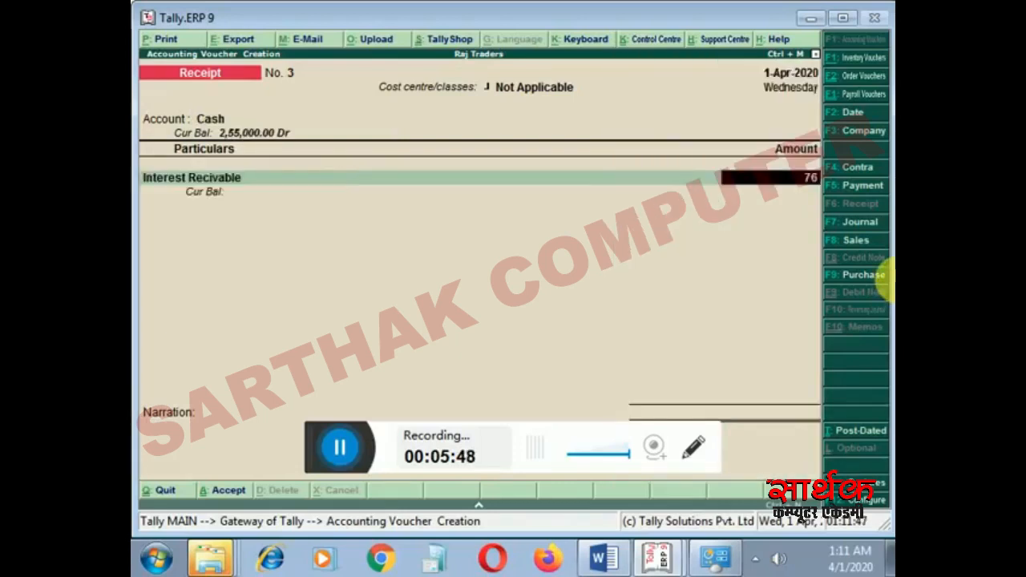
key(Return)
key(Return)
key(Return)
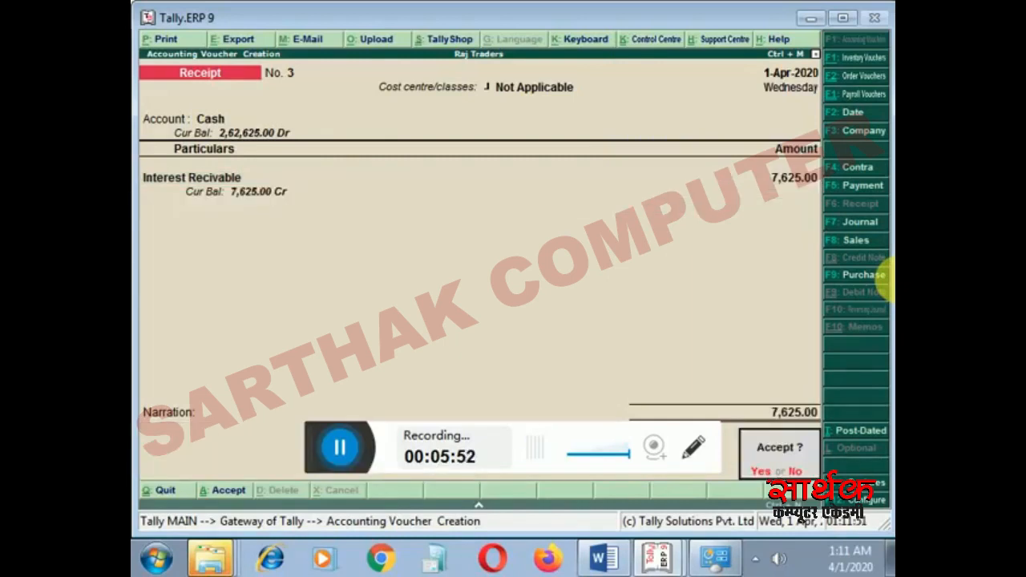
key(Return)
key(Escape)
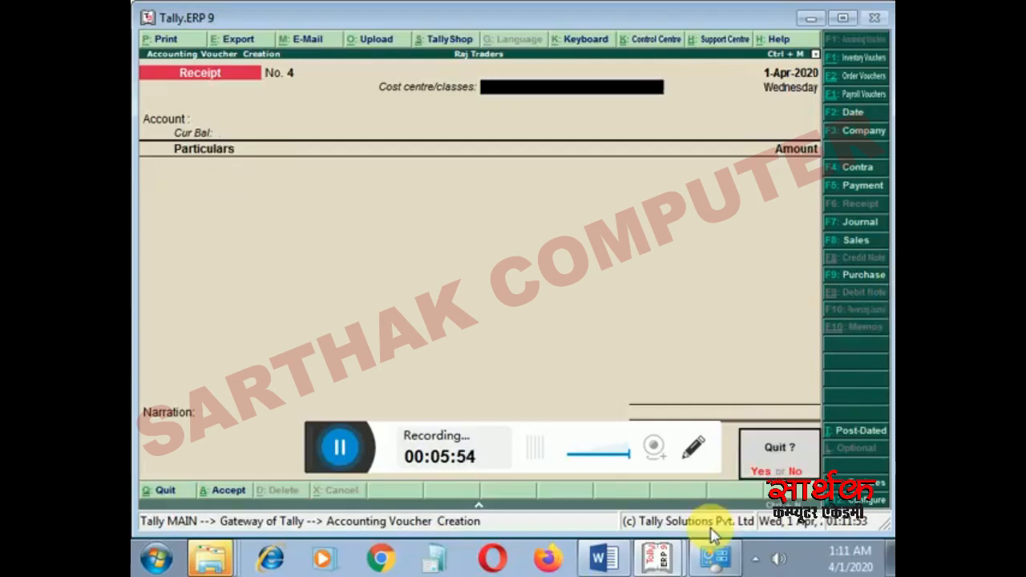
key(Return)
Step: Open the Profit & Loss A/c report for Raj Traders
key(Down)
key(Down)
key(Down)
key(Down)
key(Down)
key(Down)
key(Down)
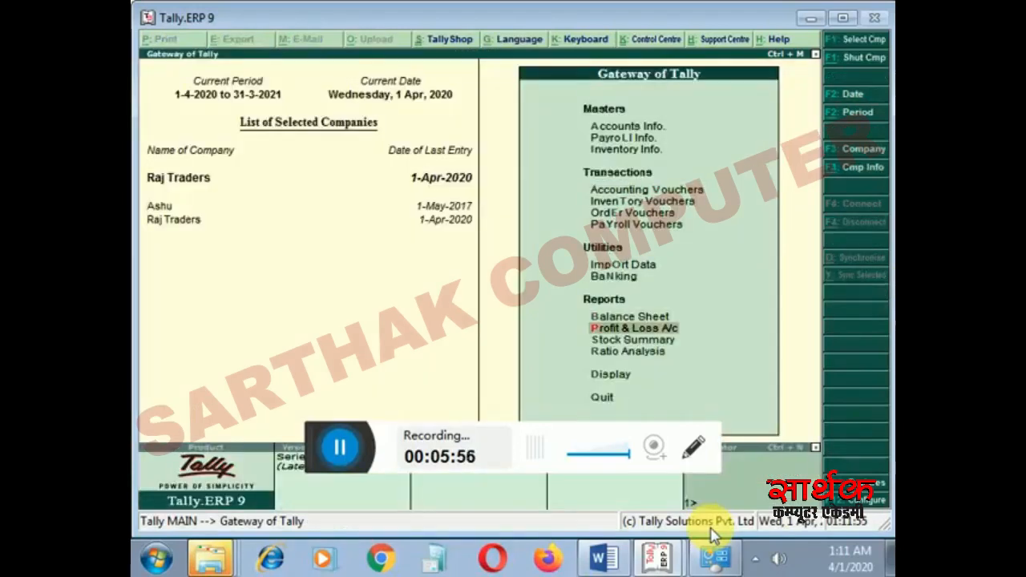
key(Return)
Step: Examine the ledgers under Indirect Incomes for the received interest, and return to the Gateway of Tally
key(Down)
key(Down)
key(Right)
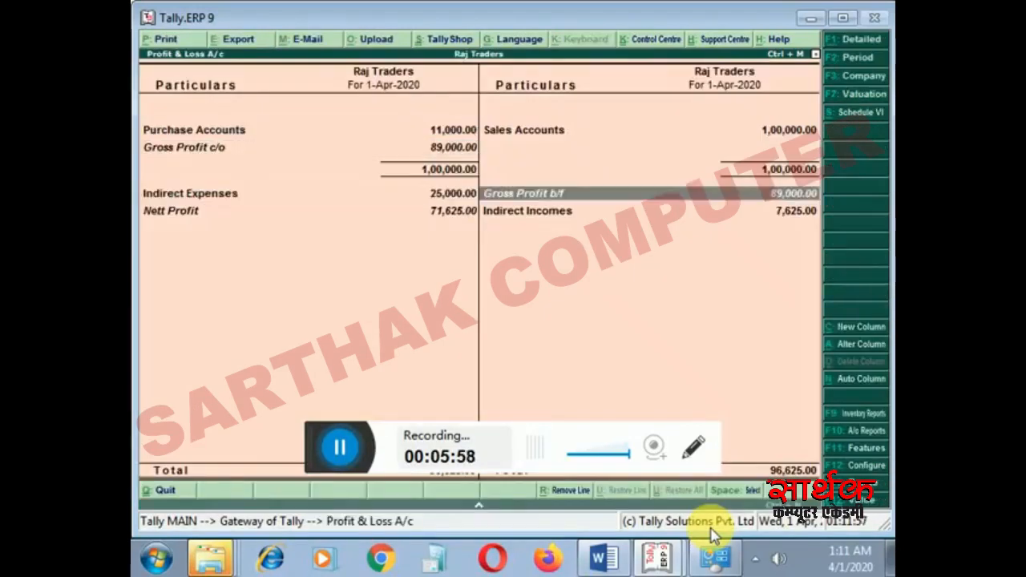
key(Down)
key(Return)
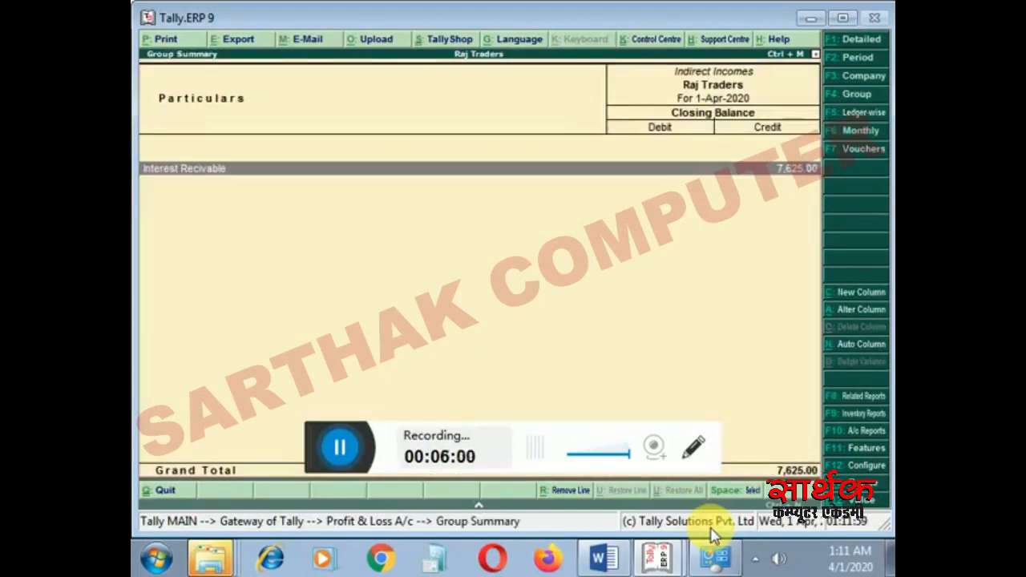
key(Escape)
key(Escape)
Step: Open the Interest Payable report from the interest calculations in Statements of Accounts
key(Down)
key(Down)
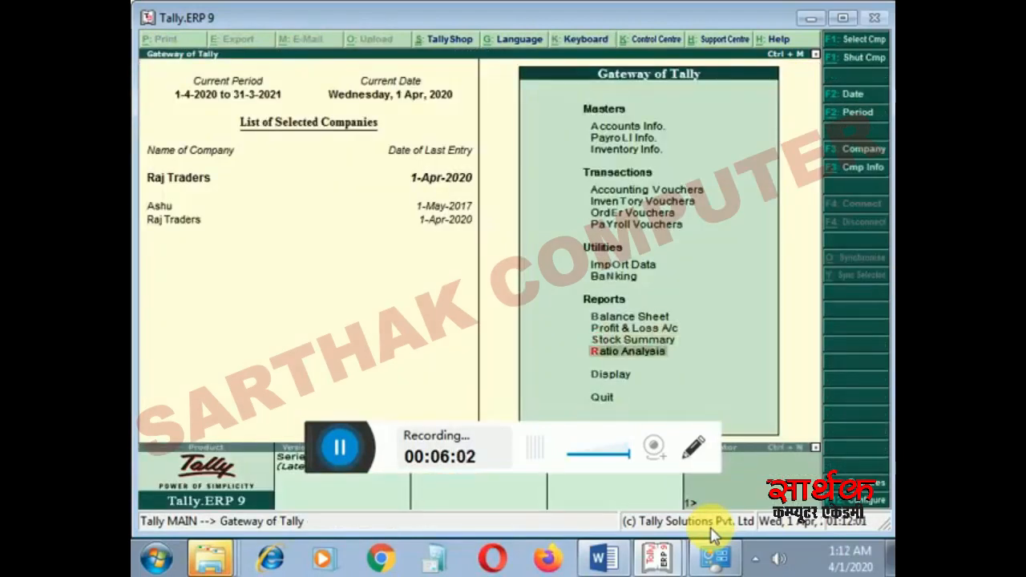
key(Down)
key(Return)
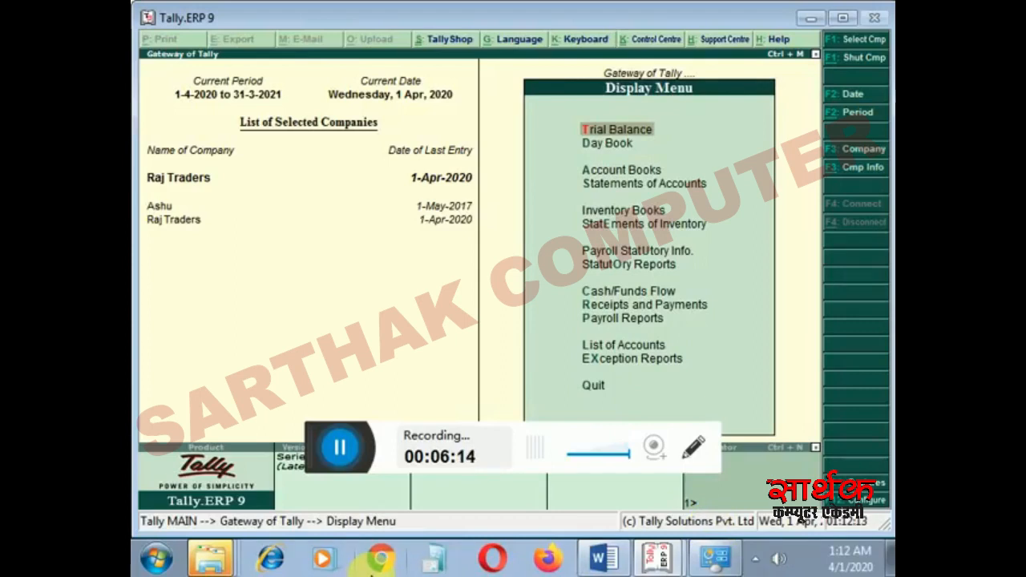
key(Down)
key(Down)
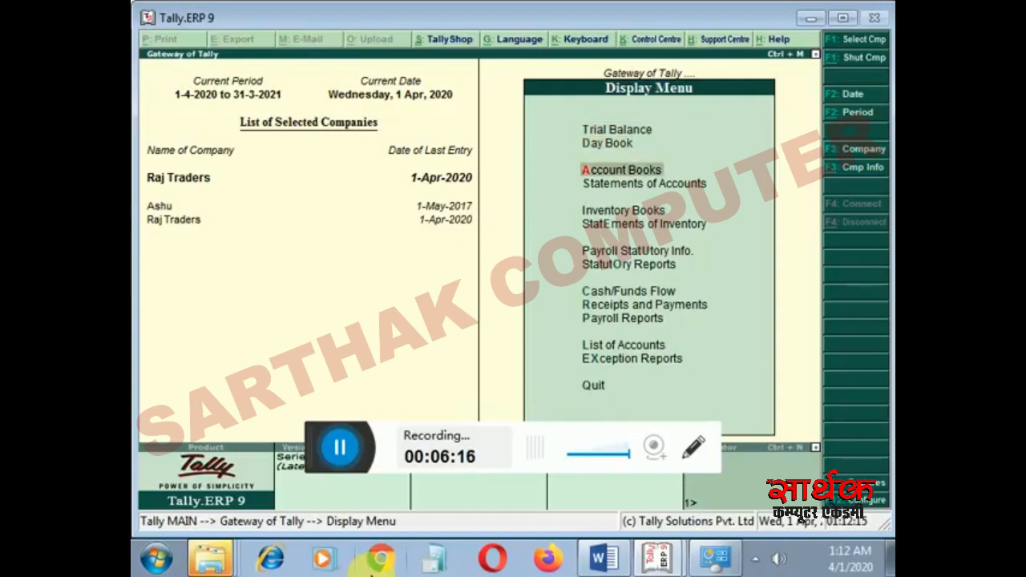
key(Down)
key(Return)
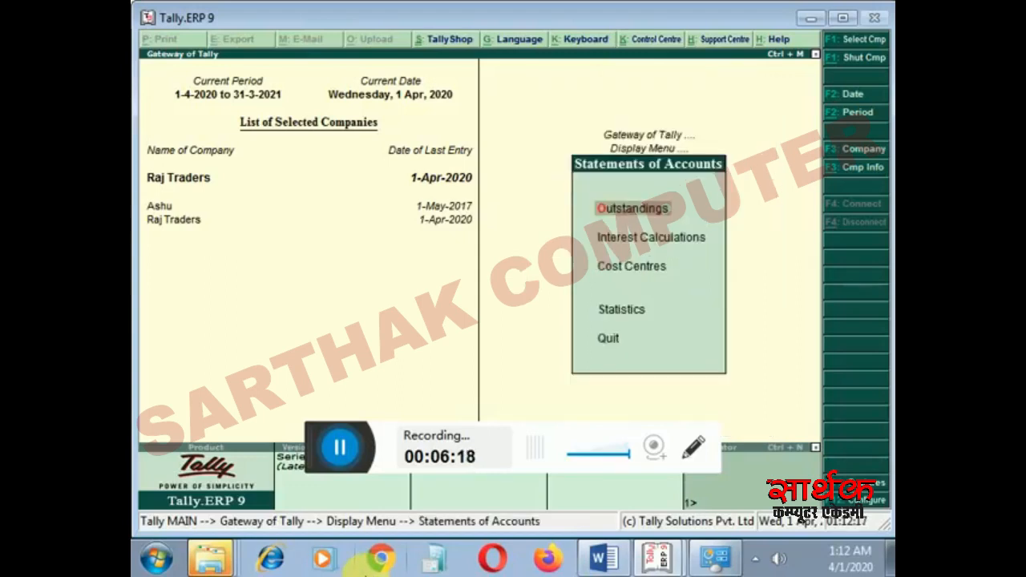
key(Down)
key(Return)
key(Down)
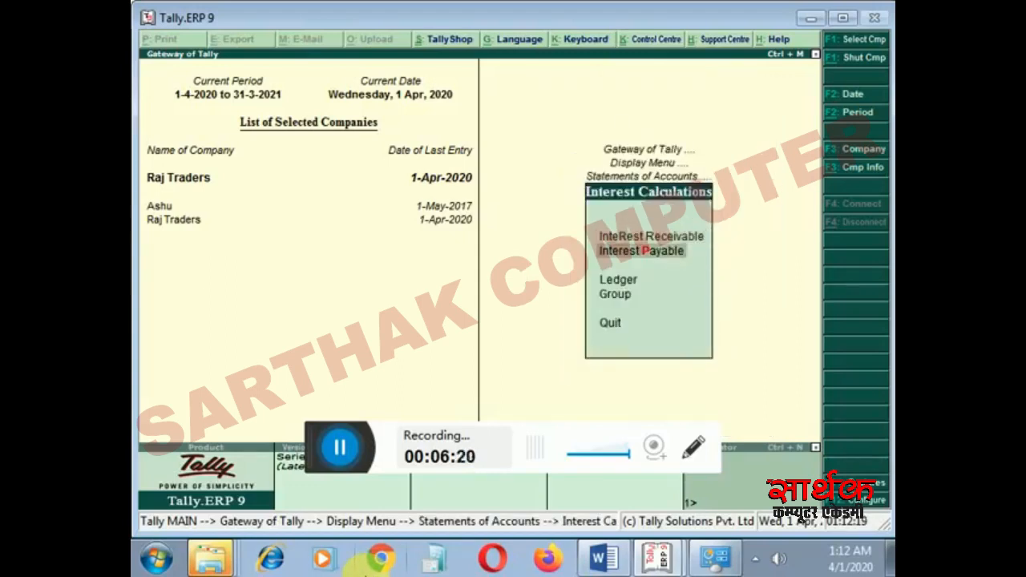
key(Return)
Step: Set the Interest Payable report period from 1-4-2020 to 1-Jun-2020
key(F2)
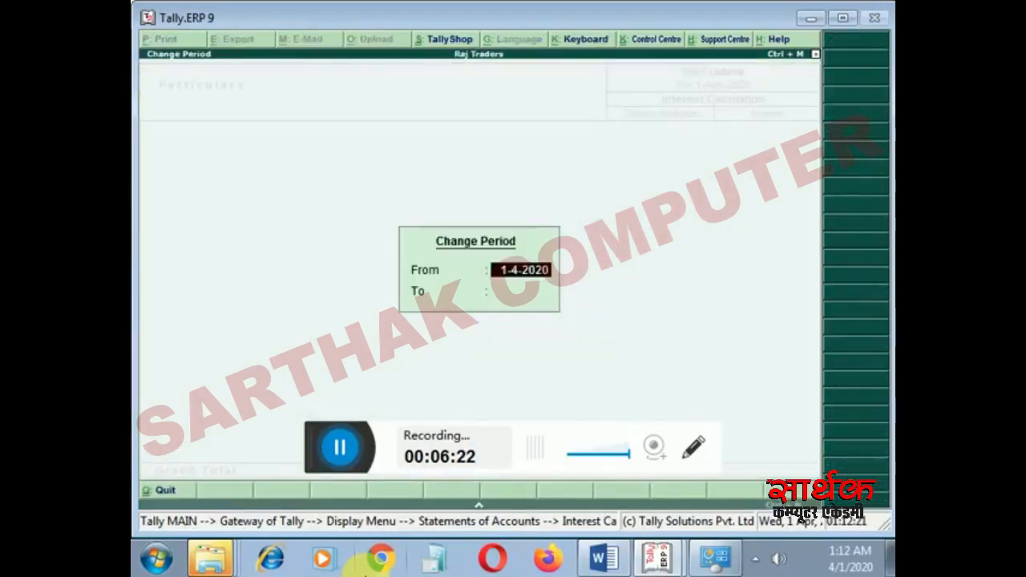
key(Return)
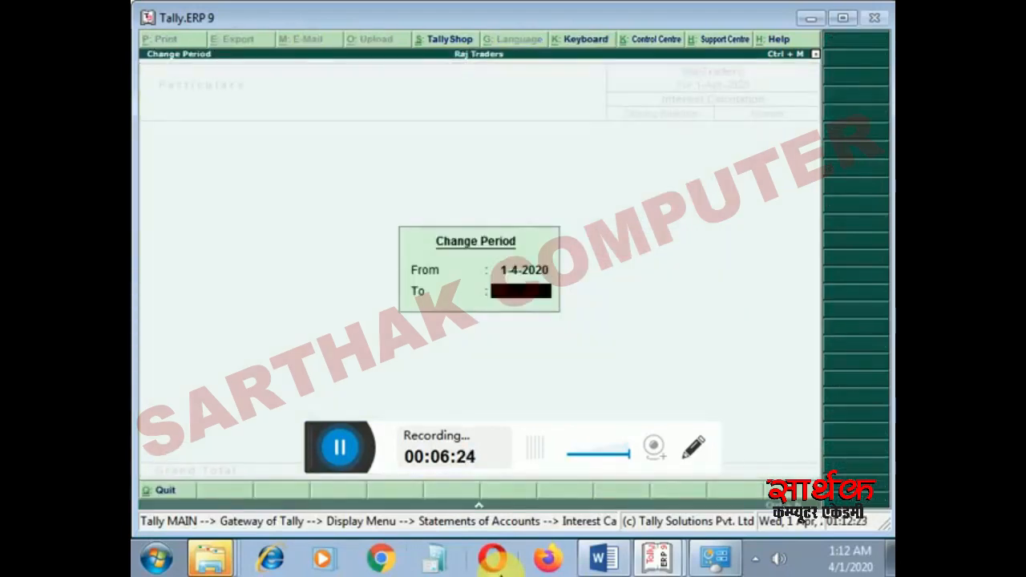
text(1-6)
key(Return)
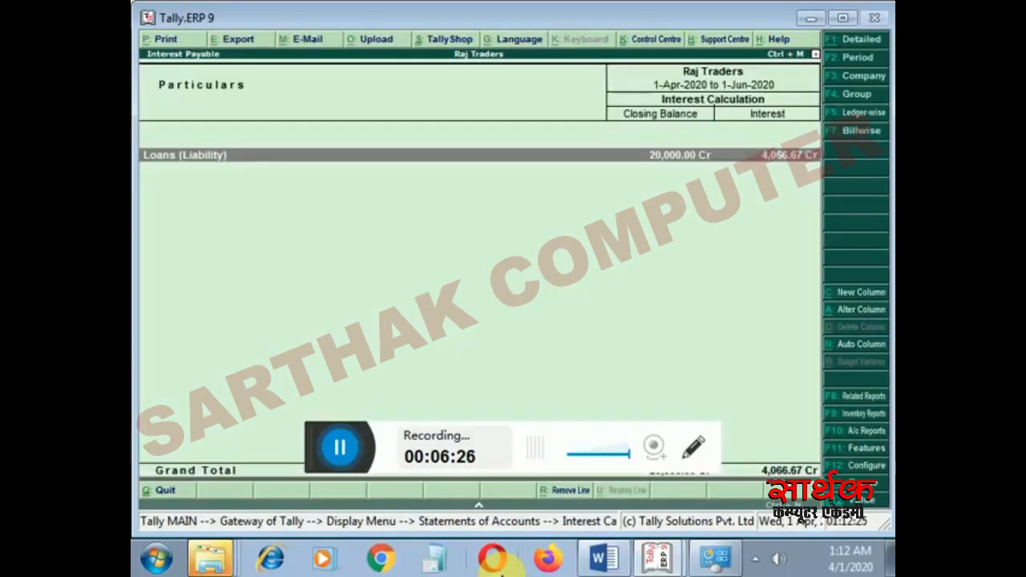
Step: Examine the loan liability ledger's interest details through Loans (Liability) and Secured Loans, and return to the Gateway of Tally
key(Return)
key(Return)
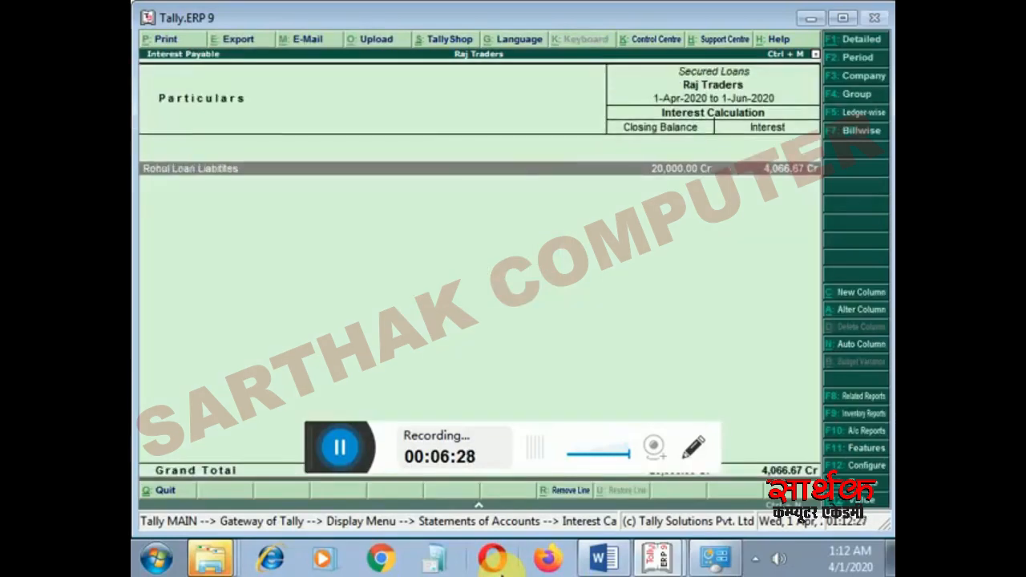
key(Return)
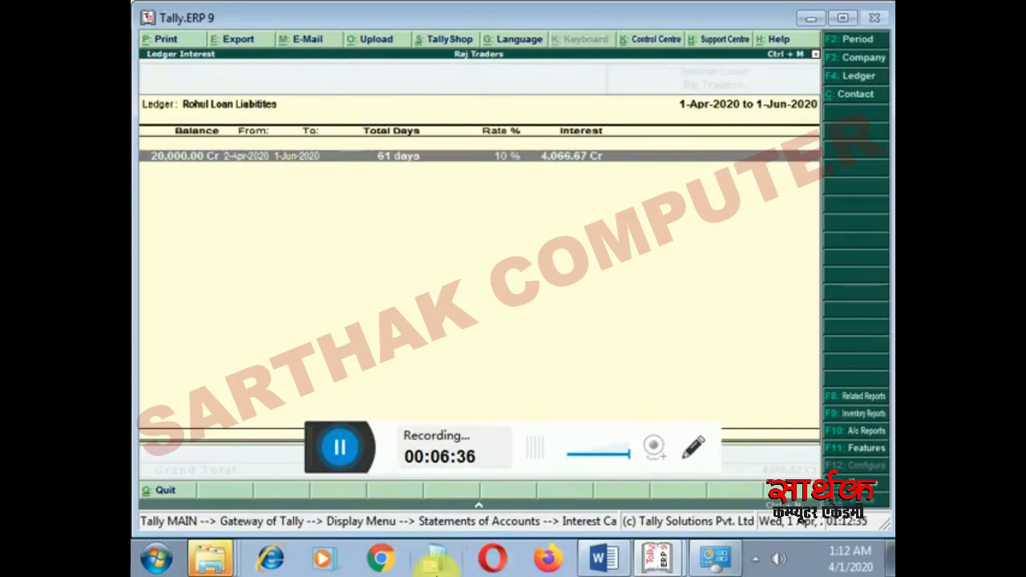
key(Escape)
key(Escape)
key(Escape)
key(Escape)
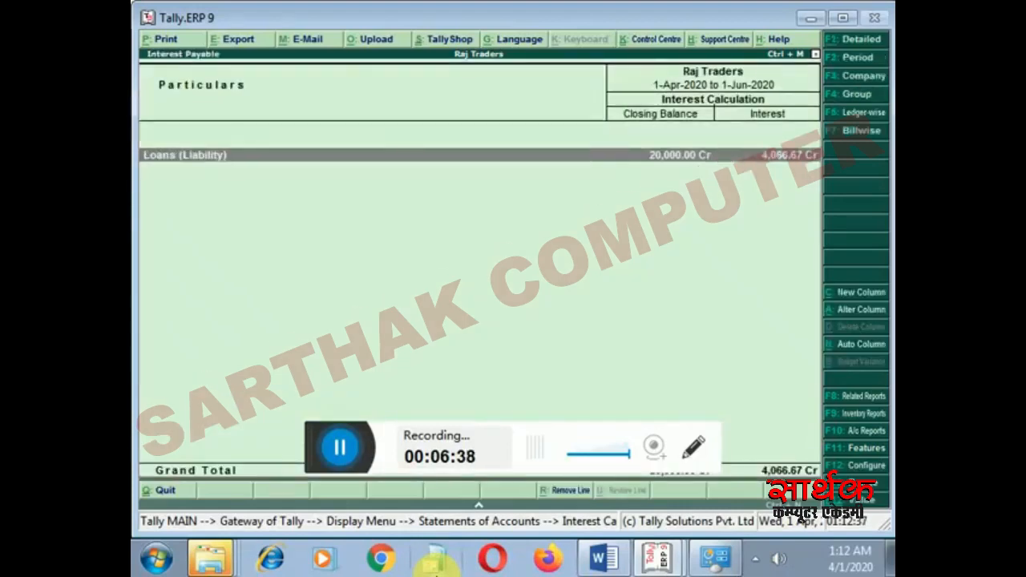
key(Escape)
key(Escape)
key(Escape)
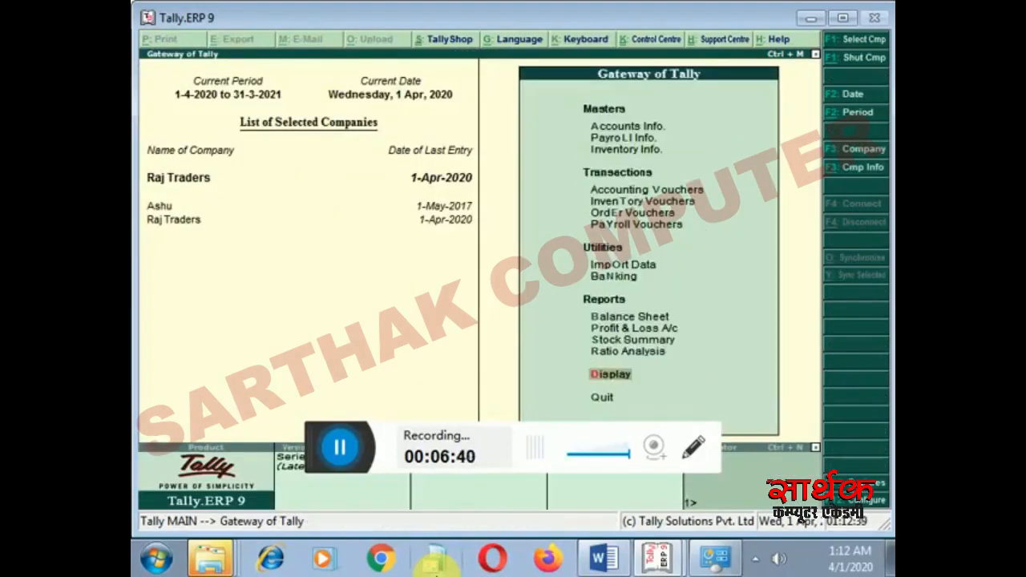
Step: Start a payment voucher for the interest, with cost centre Not Applicable and Cash as the account
key(Up)
key(Up)
key(Up)
key(Up)
key(Up)
key(Up)
key(Up)
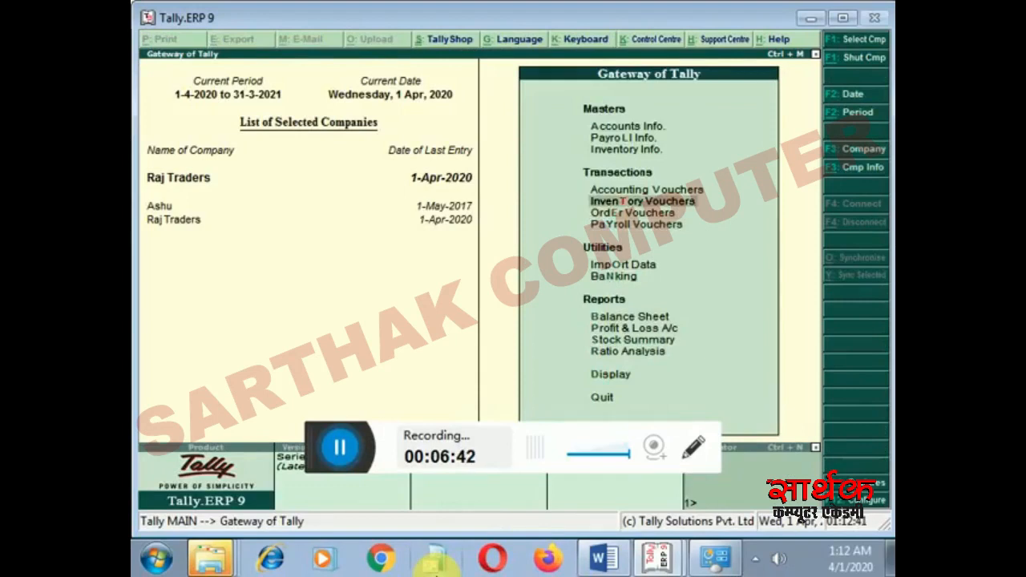
key(Return)
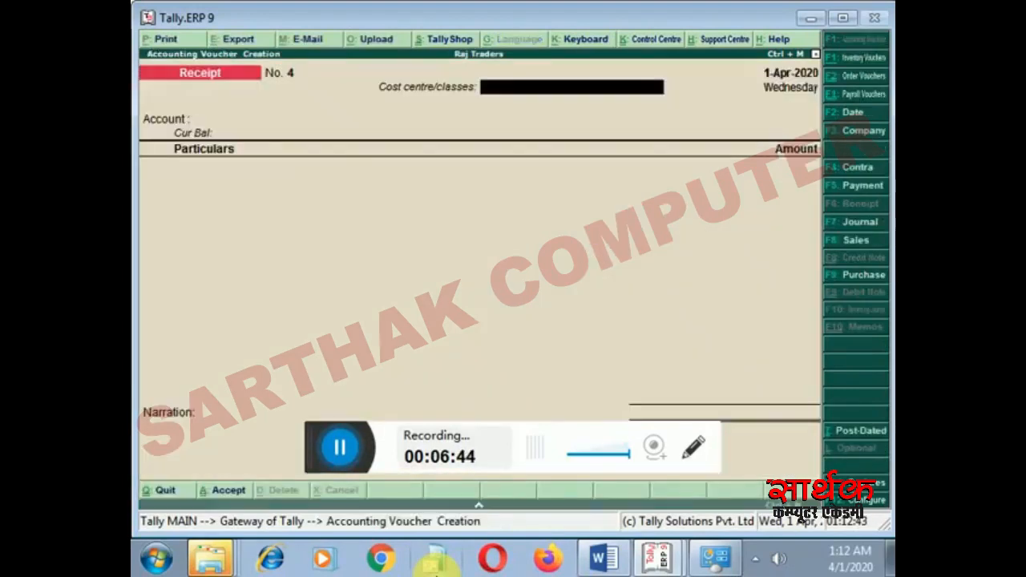
key(F5)
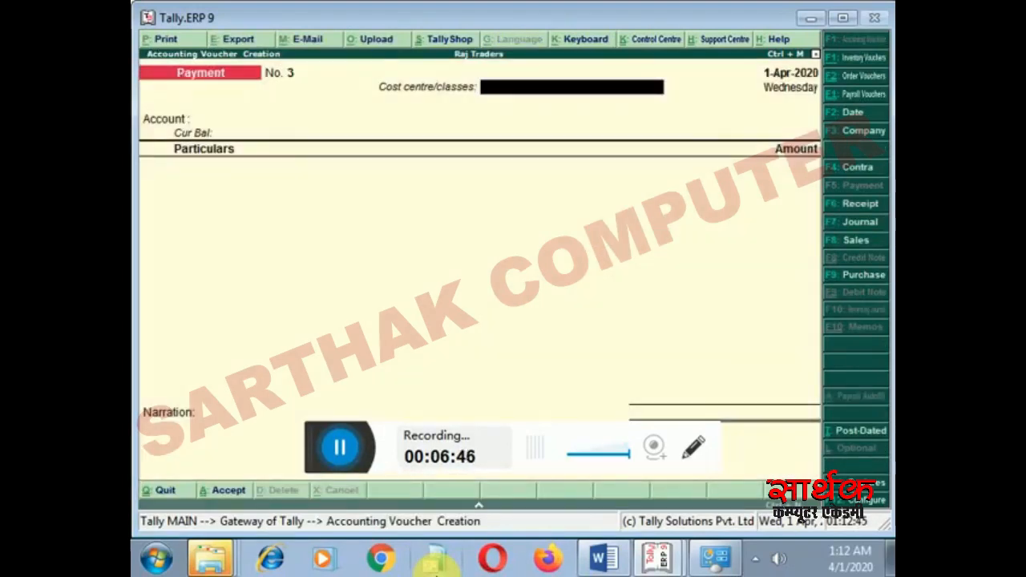
key(Return)
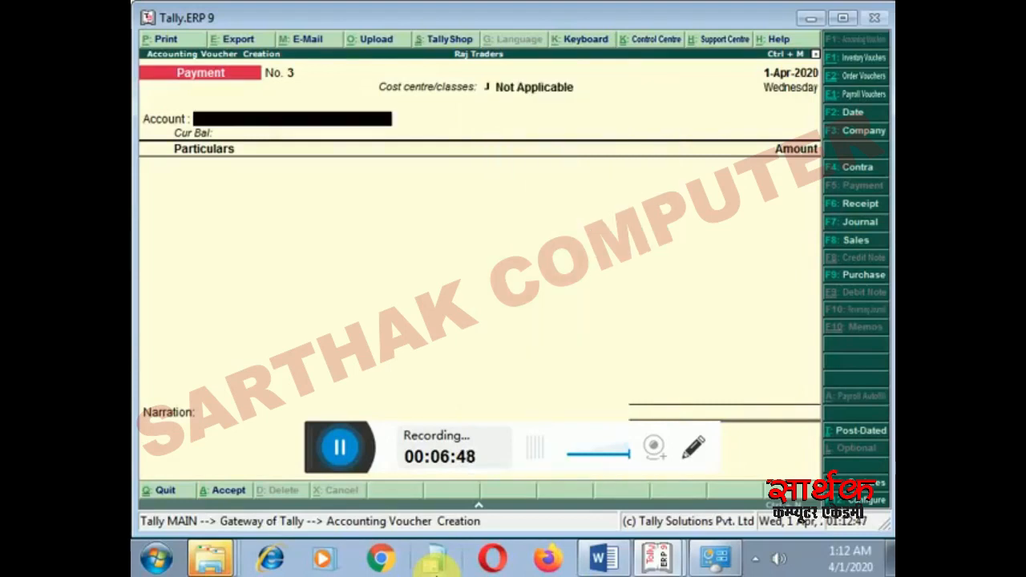
key(Return)
Step: Record Interest Payables with an amount of 4,066.67, accept the payment voucher without narration and leave voucher entry
key(Down)
key(Down)
key(Down)
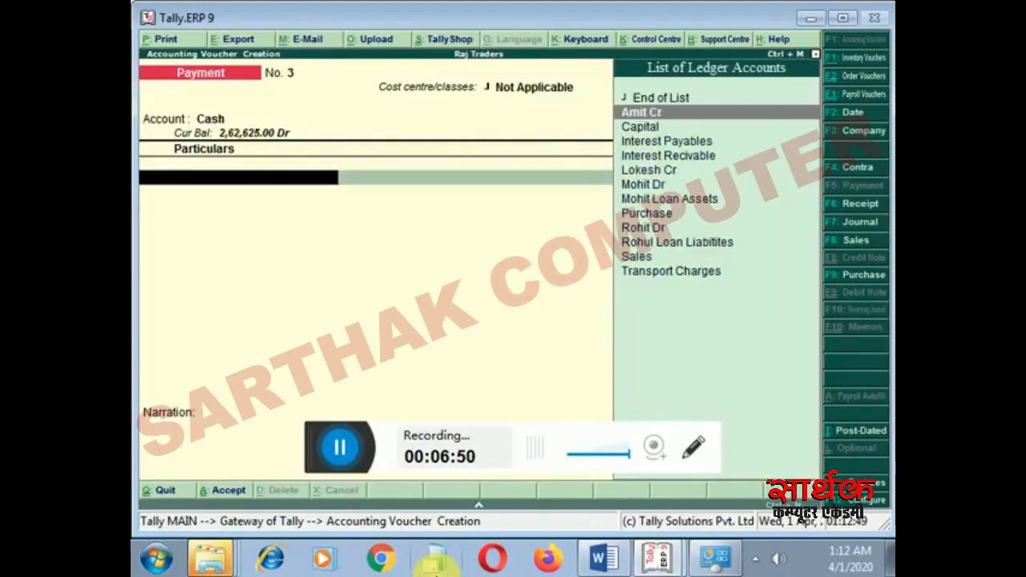
key(Return)
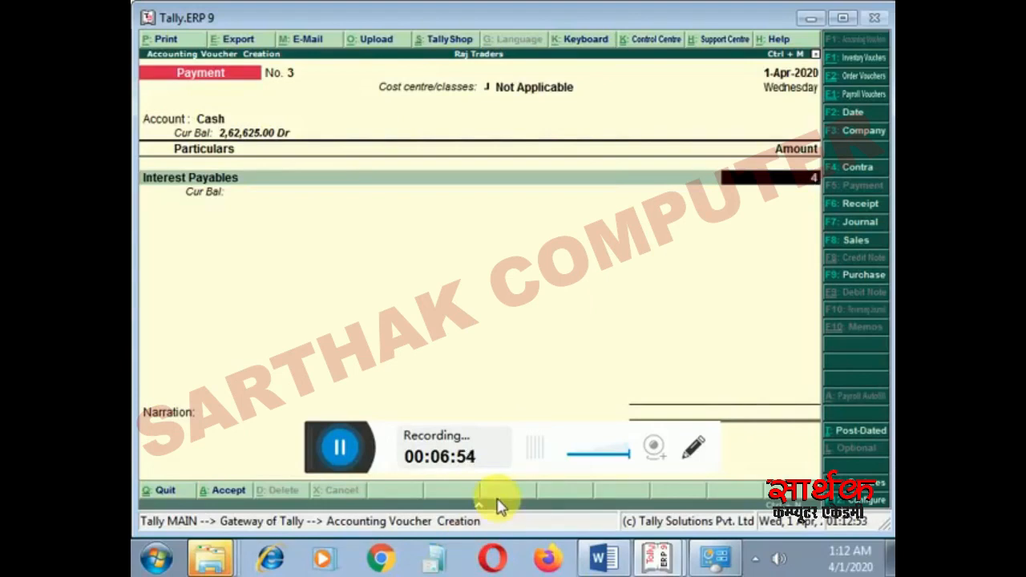
text(466)
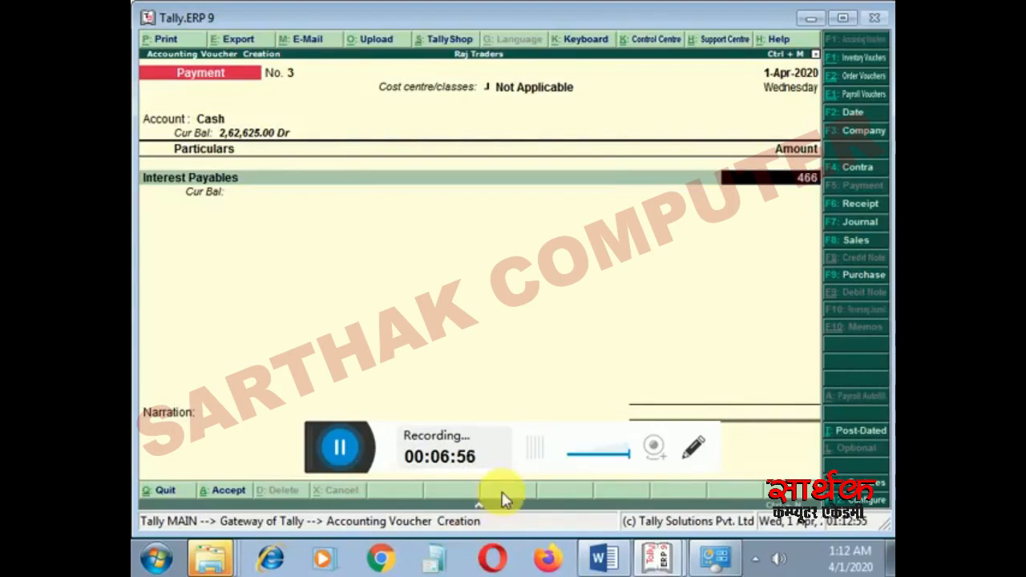
text(066.67)
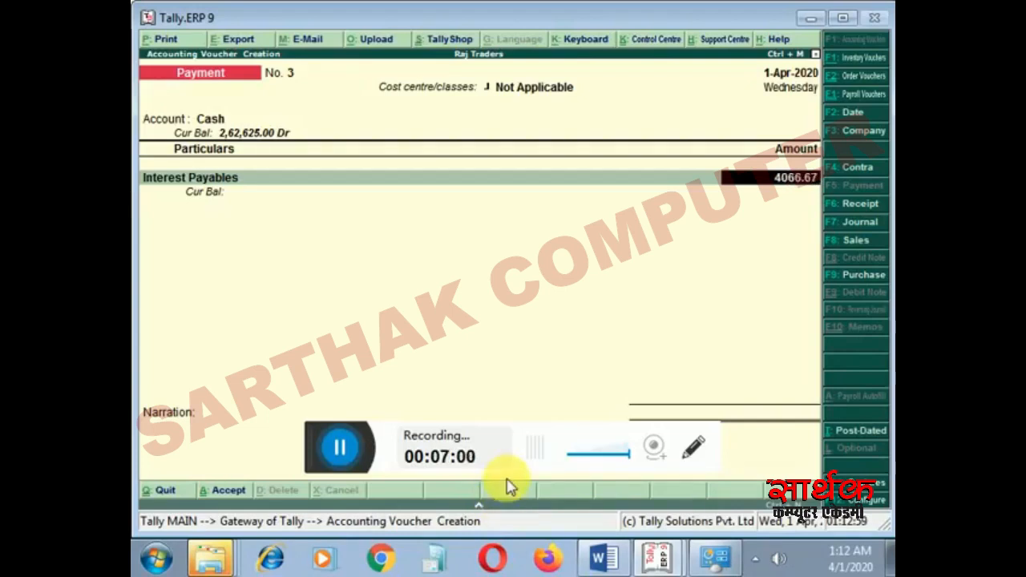
key(Return)
key(Return)
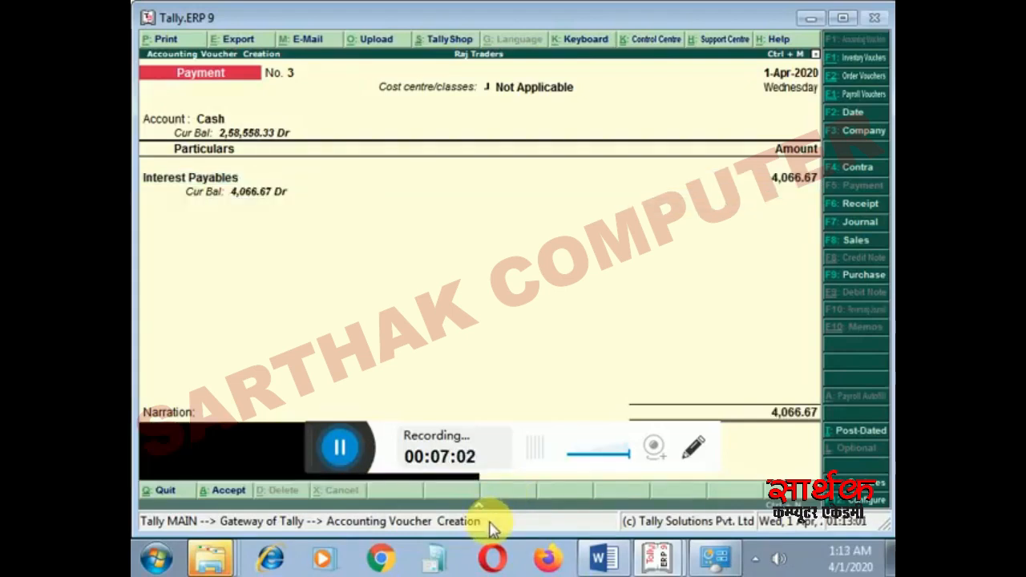
key(Return)
key(Return)
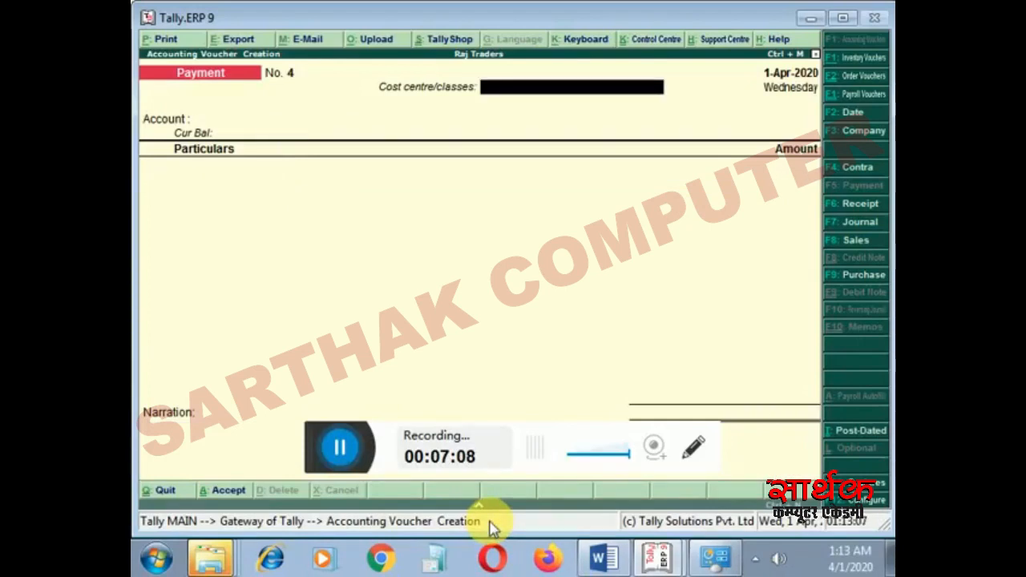
key(Escape)
key(Return)
Step: Reopen the Profit & Loss A/c report to review it with the paid interest recorded
key(Down)
key(Down)
key(Down)
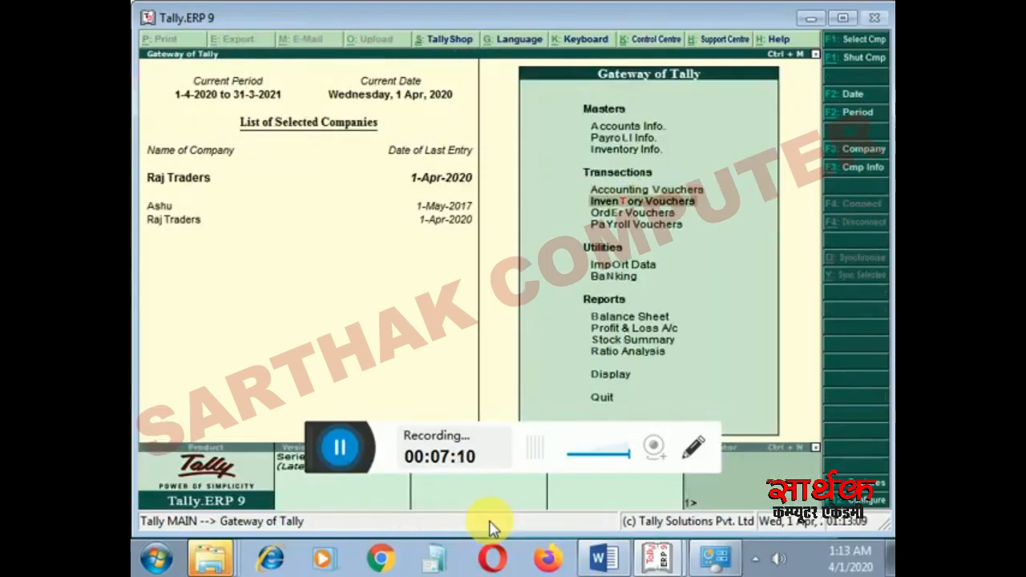
key(Down)
key(Down)
key(Down)
key(Down)
key(Down)
key(Down)
key(Down)
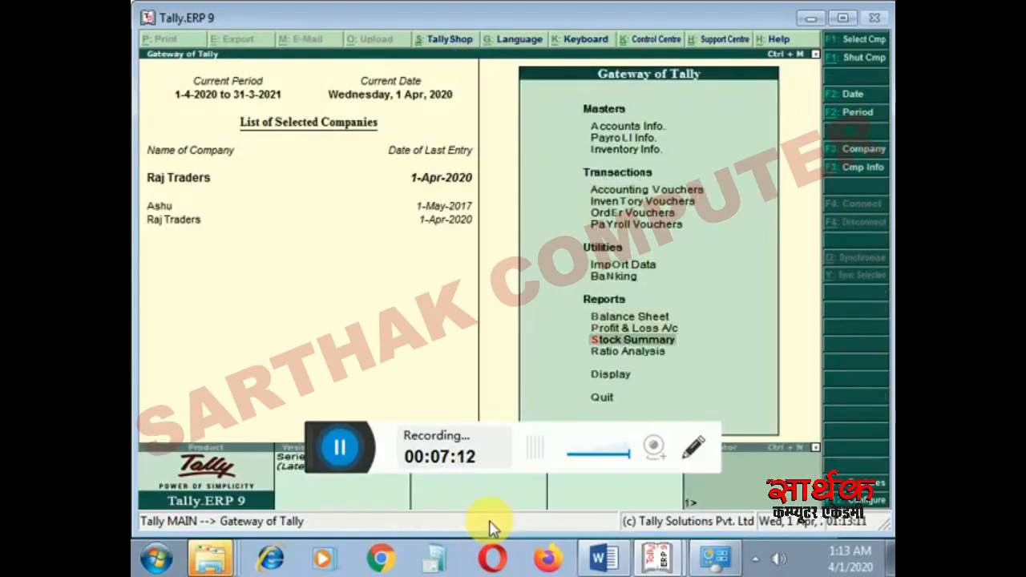
key(Up)
key(Up)
key(Down)
key(Up)
key(Up)
key(Return)
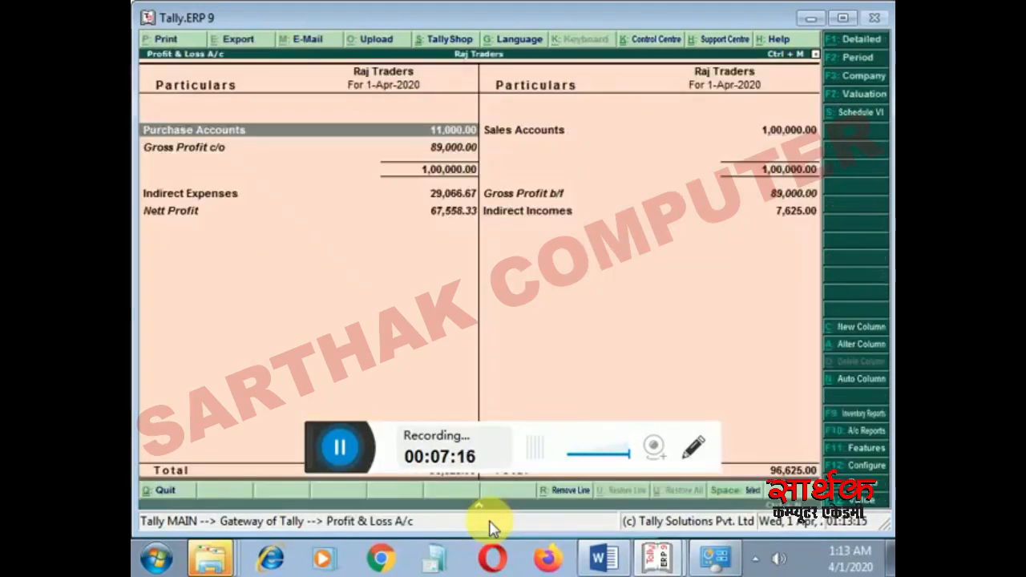
Step: Examine the ledgers under Indirect Expenses for the paid interest
key(Down)
key(Down)
key(Down)
key(Up)
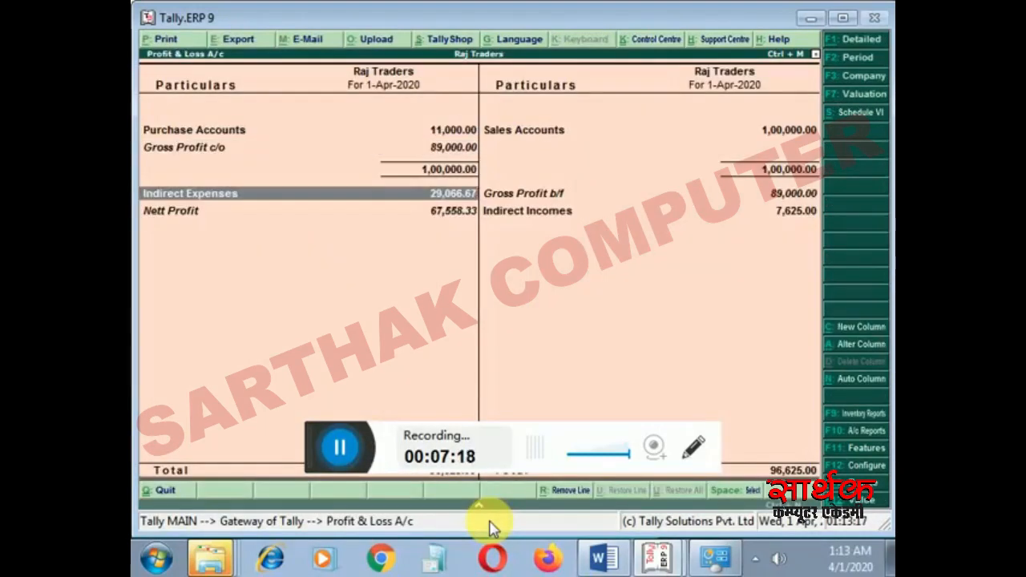
key(Return)
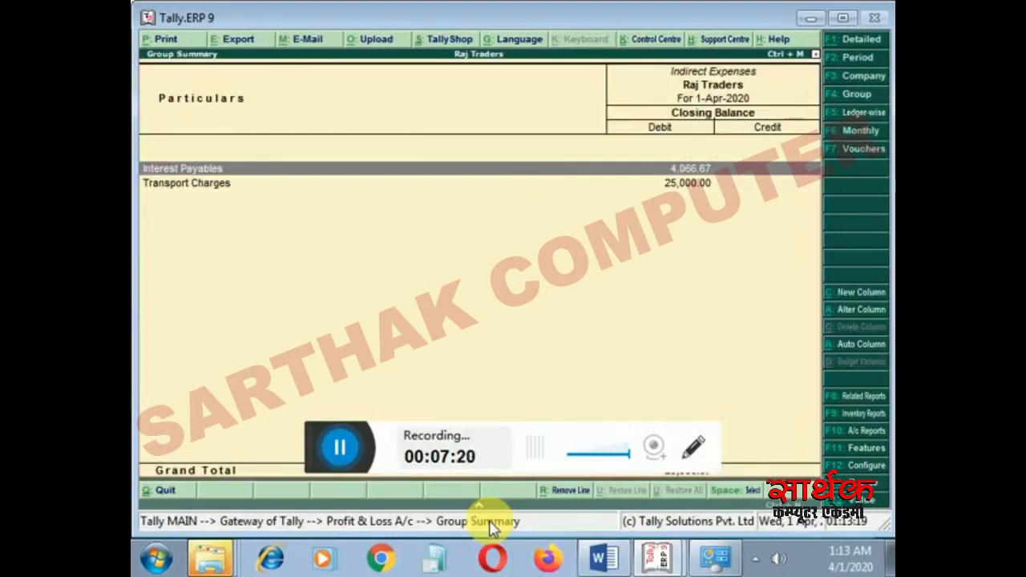
Step: Return to the Profit & Loss A/c and examine the ledgers under Indirect Incomes
key(Escape)
key(Right)
key(Down)
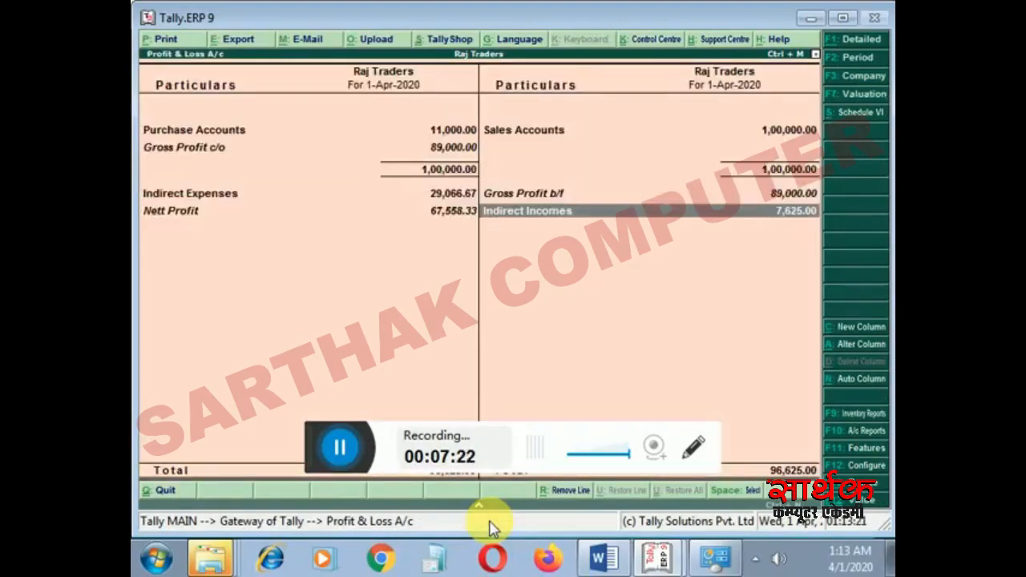
key(Return)
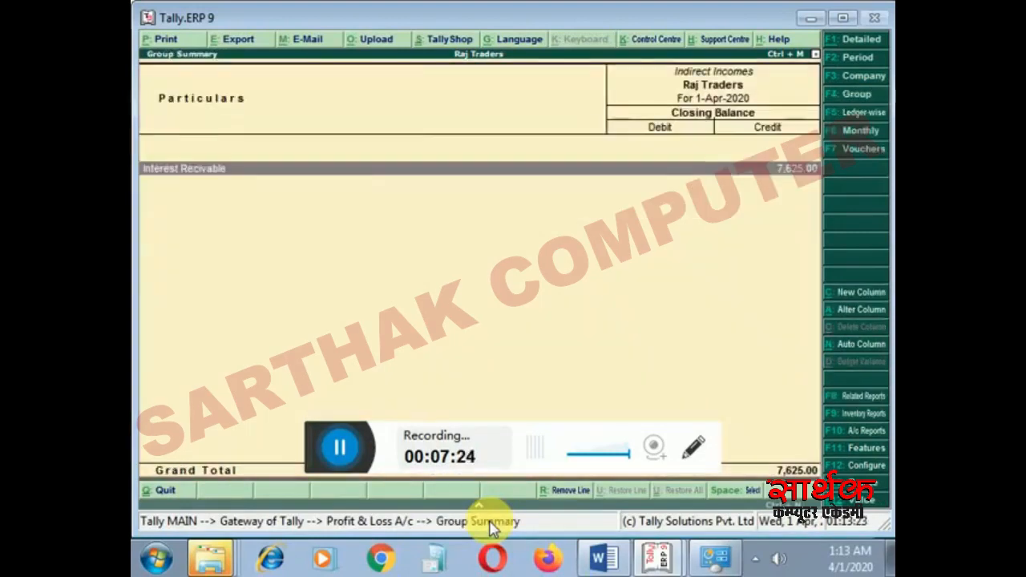
Step: Leave the Profit & Loss A/c report and switch to the Word document to check the Unit-3 topic list
key(Escape)
key(Escape)
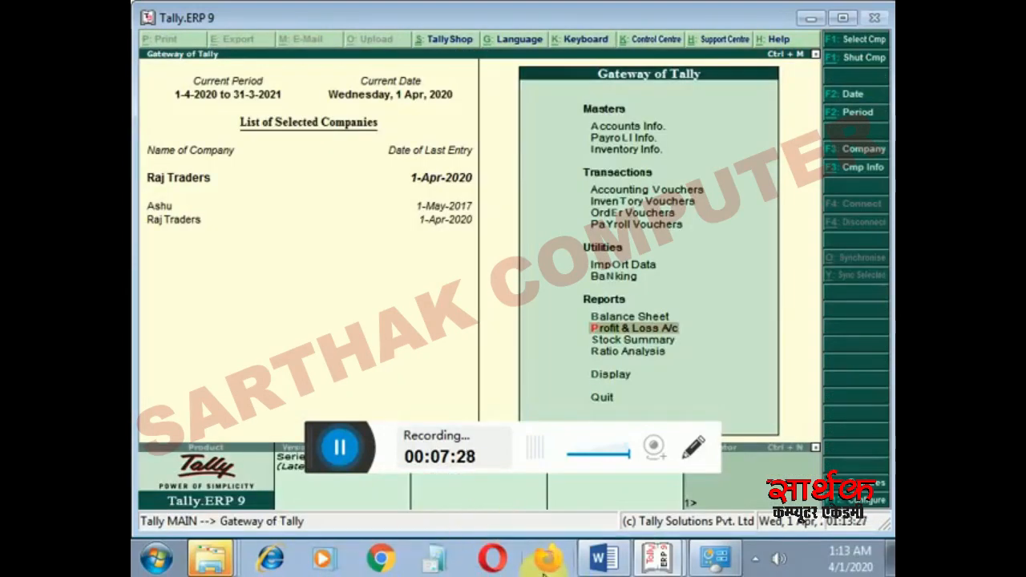
click(593, 559)
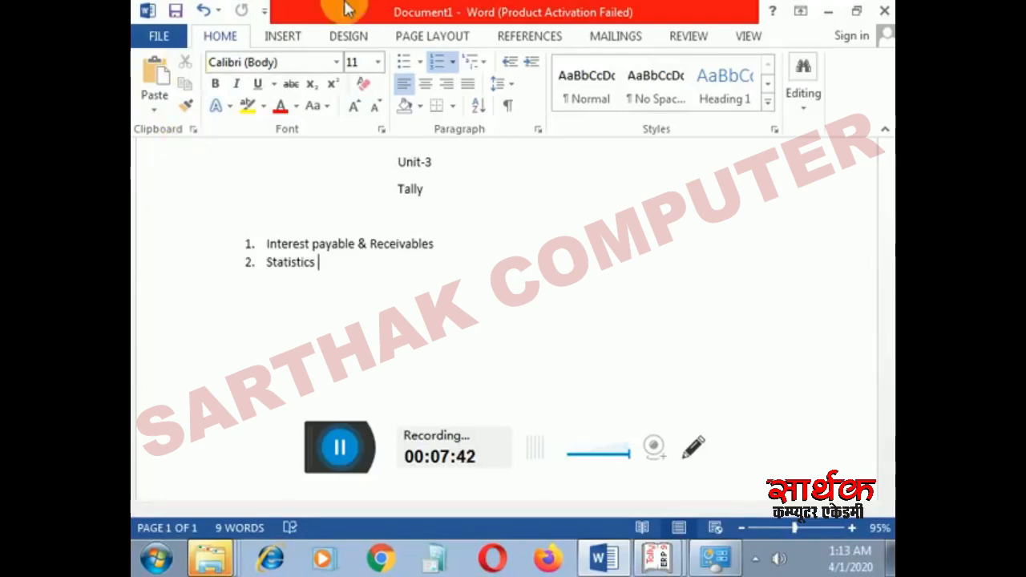
Step: Switch back to Tally.ERP 9 and open the Statistics report among the Statements of Accounts for Raj Traders
click(661, 551)
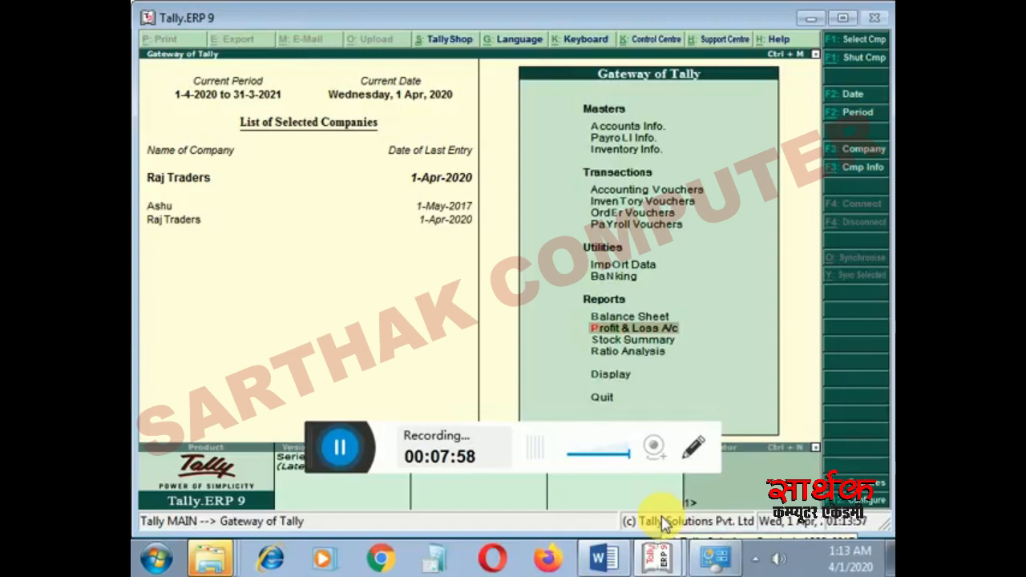
key(Down)
key(Down)
key(Down)
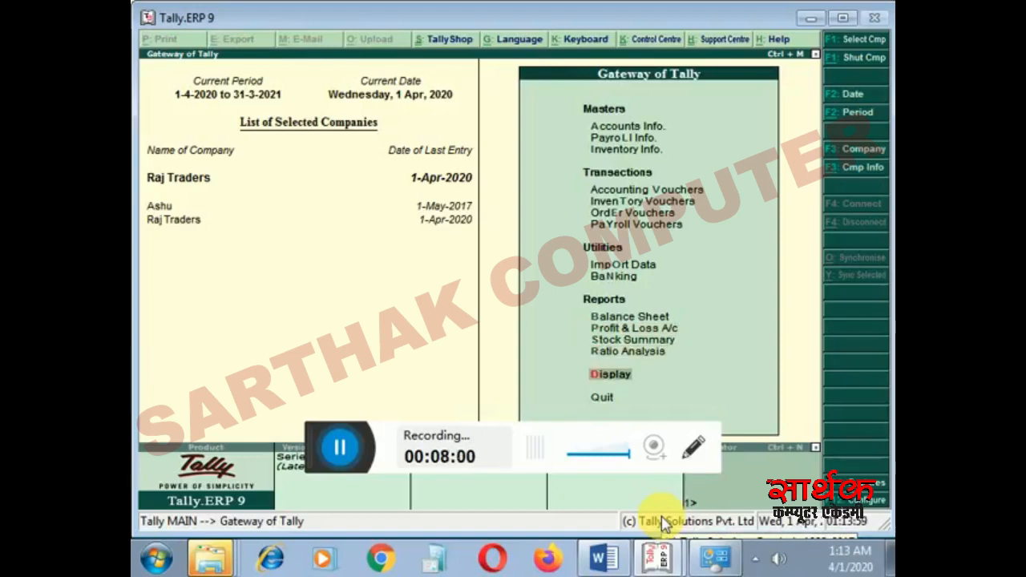
key(Return)
key(Down)
key(Down)
key(Down)
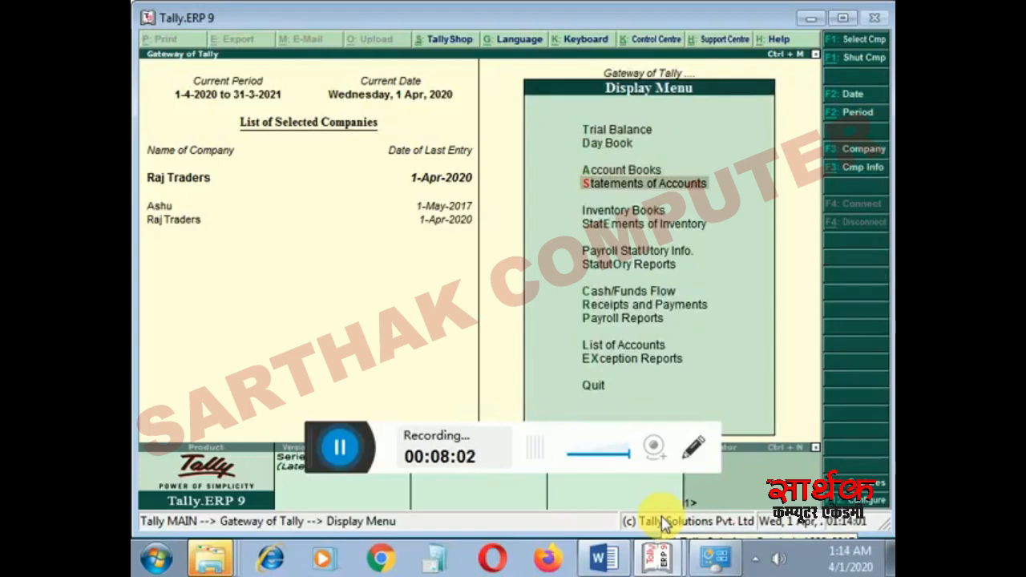
key(Return)
key(Down)
key(Down)
key(Down)
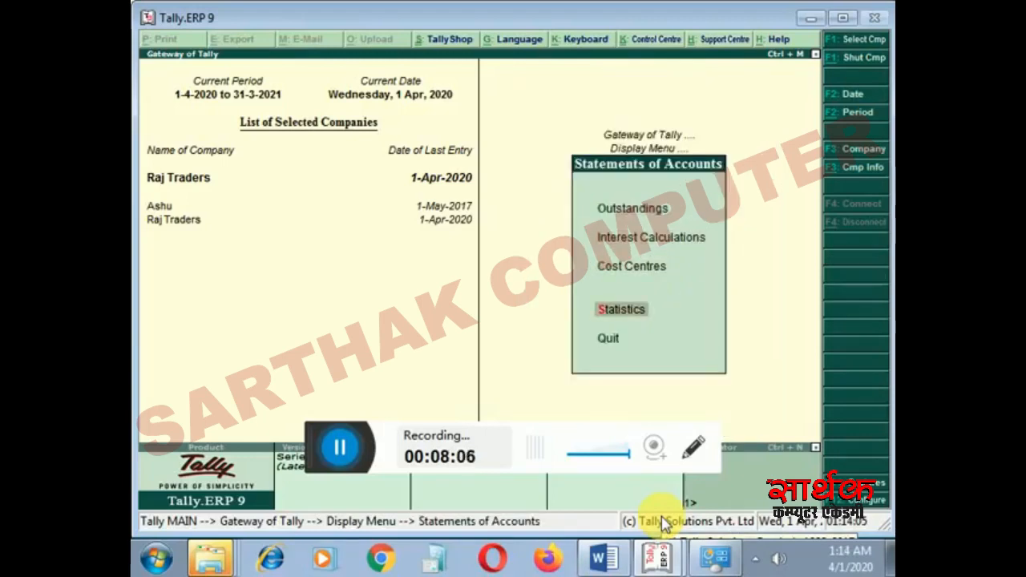
key(Return)
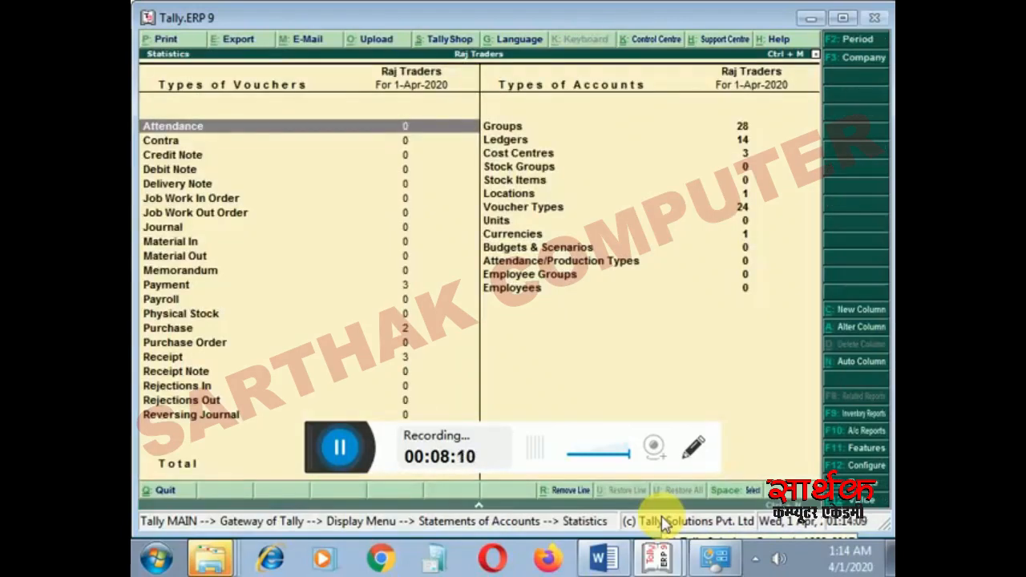
Step: Examine the voucher types and their counts in the Statistics report, from Attendance down to Payment
key(Down)
key(Down)
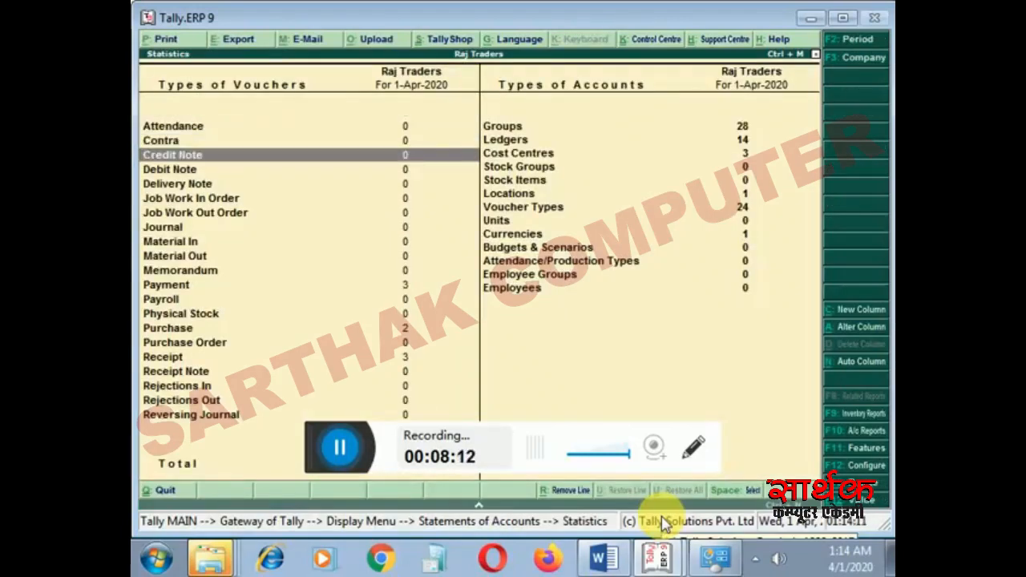
key(Down)
key(Down)
key(Down)
key(Down)
key(Down)
key(Down)
key(Down)
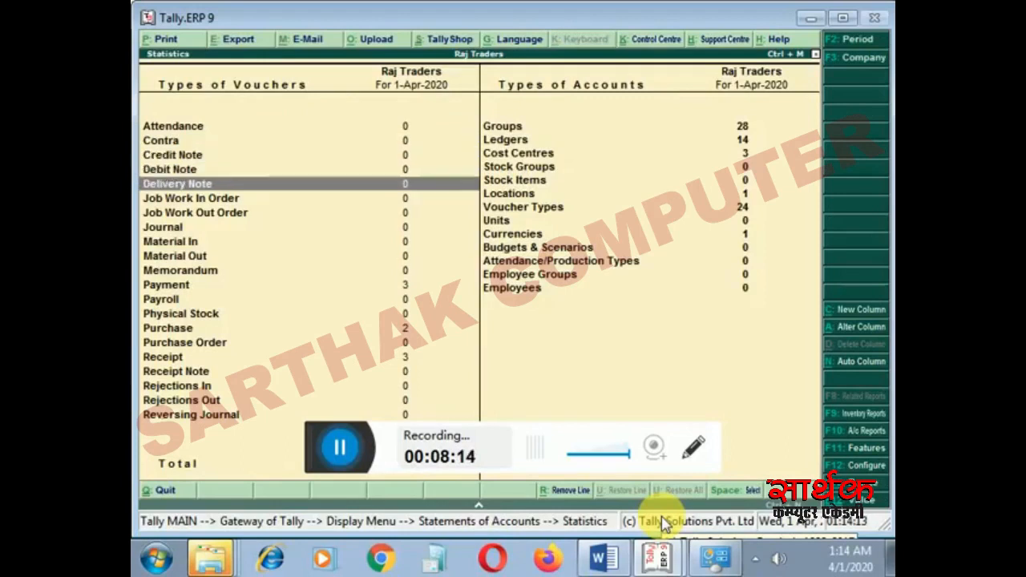
key(Down)
key(Down)
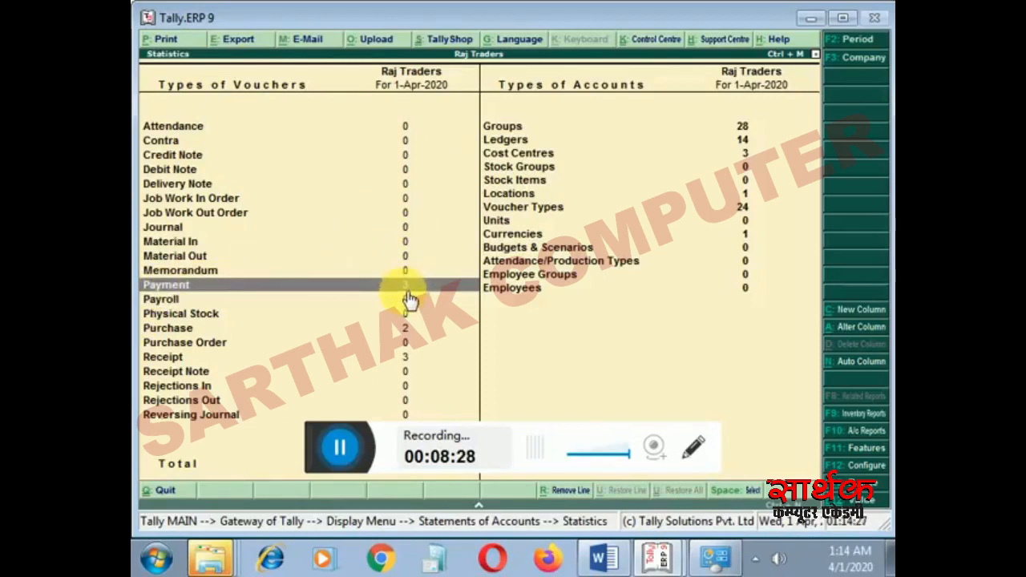
Step: Examine the individual Payment vouchers recorded for April, and return to the Statistics report
key(Return)
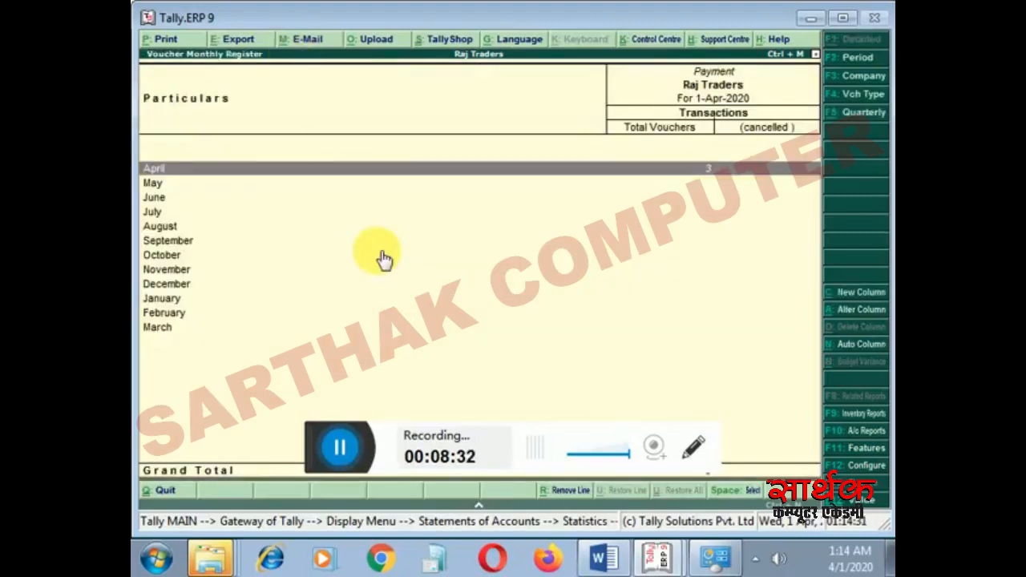
key(Return)
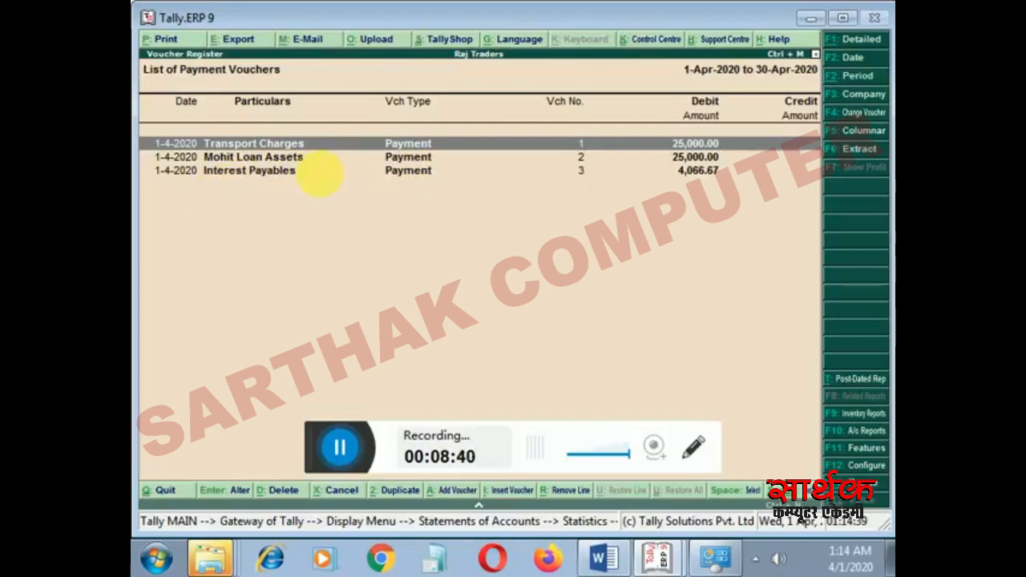
key(Escape)
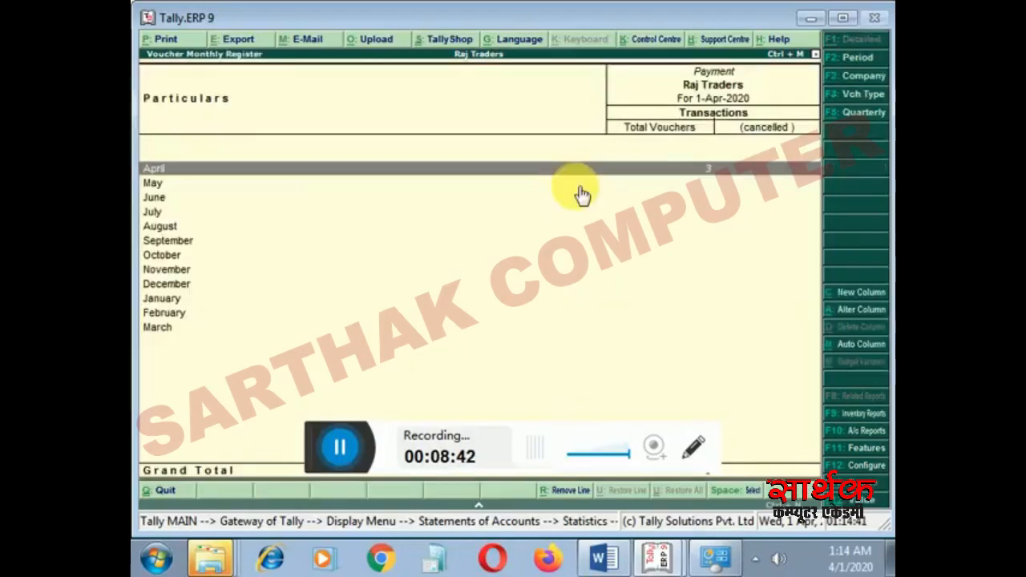
key(Escape)
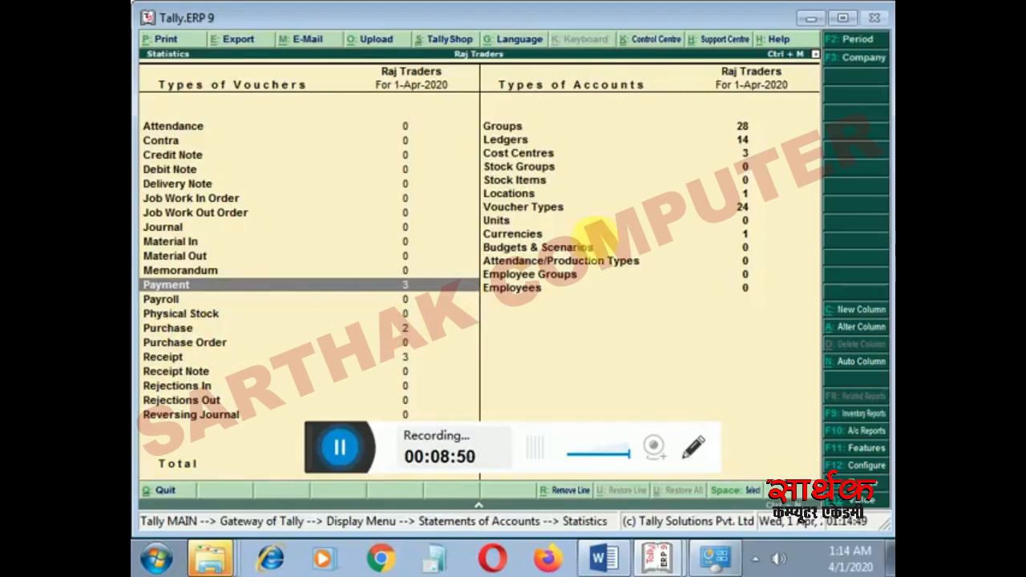
Step: Examine the full list of account groups from the Statistics report, and return to the report
click(515, 140)
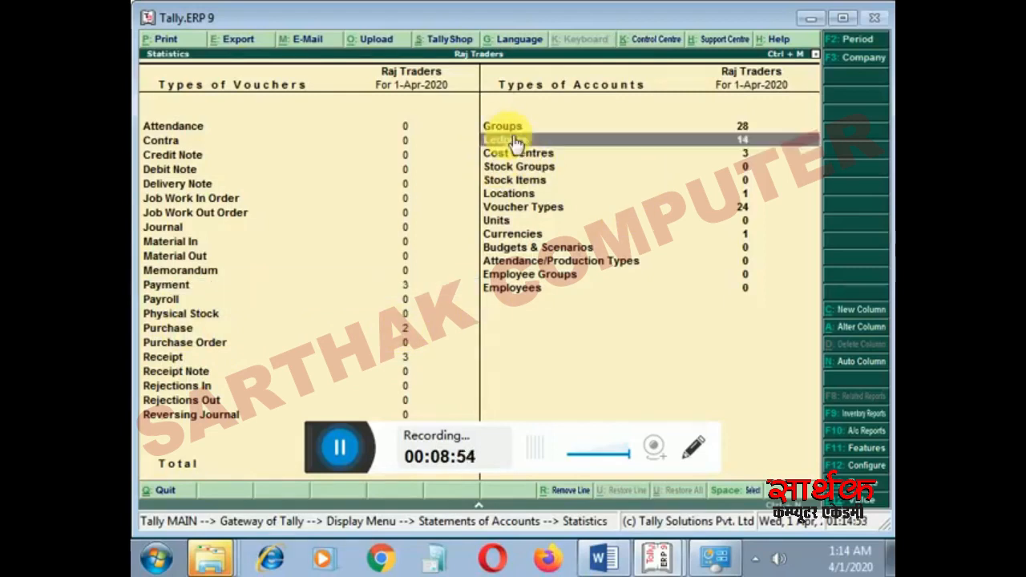
key(Up)
key(Return)
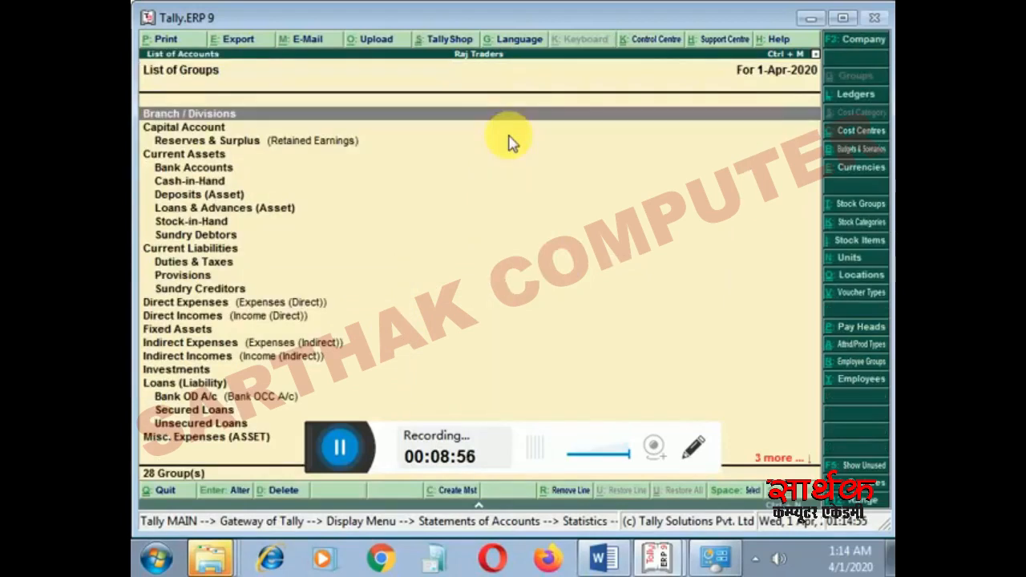
key(Down)
key(Down)
key(Down)
key(Down)
key(Down)
key(Down)
key(Down)
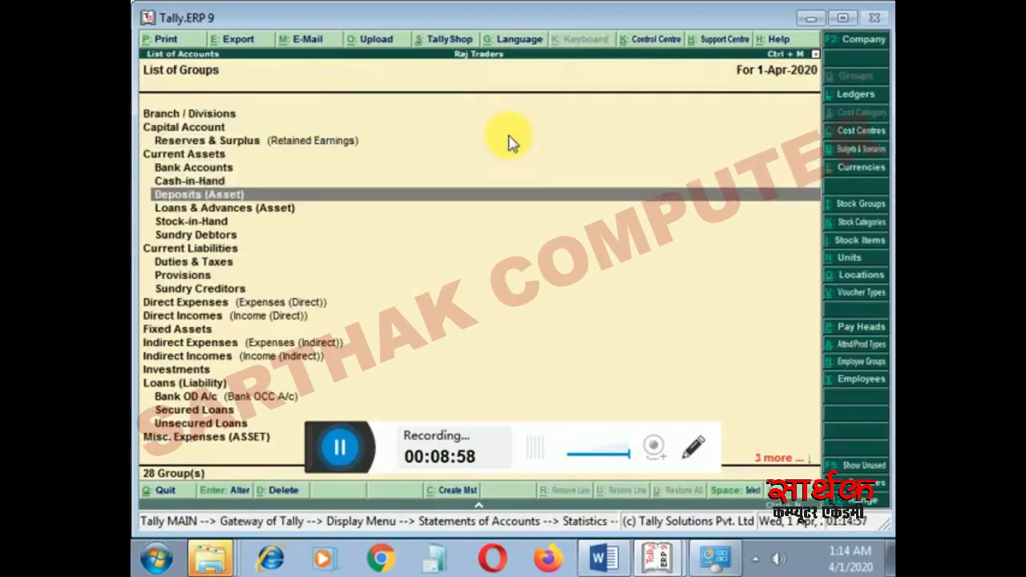
key(Down)
key(Down)
key(Down)
key(Down)
key(Down)
key(Down)
key(Down)
key(Down)
key(Down)
key(Down)
key(Down)
key(Down)
key(Down)
key(Down)
key(Down)
key(Down)
key(Down)
key(Down)
key(Down)
key(Down)
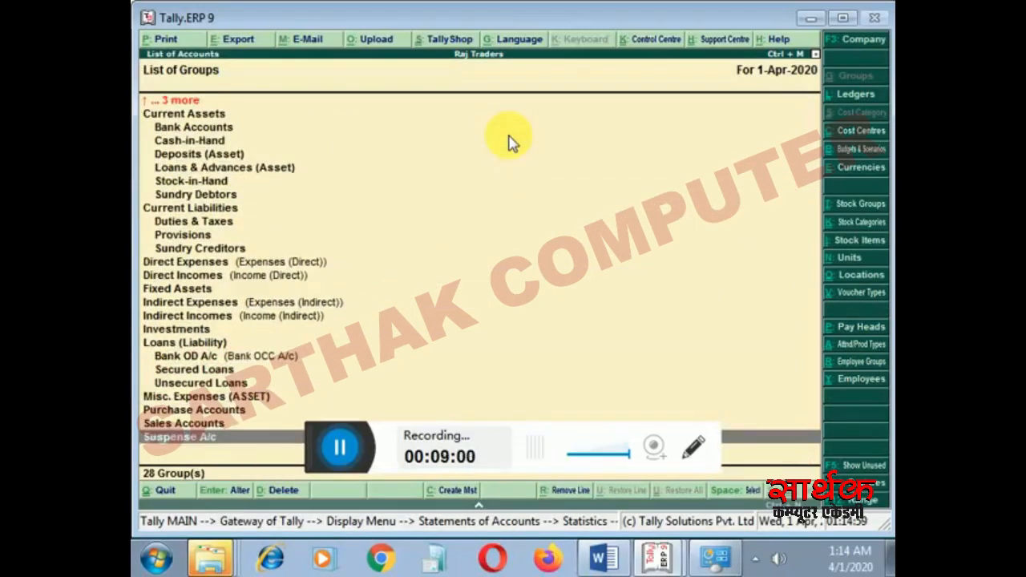
key(Up)
key(Up)
key(Up)
key(Up)
key(Up)
key(Up)
key(Up)
key(Up)
key(Up)
key(Up)
key(Up)
key(Up)
key(Up)
key(Up)
key(Up)
key(Up)
key(Up)
key(Up)
key(Up)
key(Up)
key(Up)
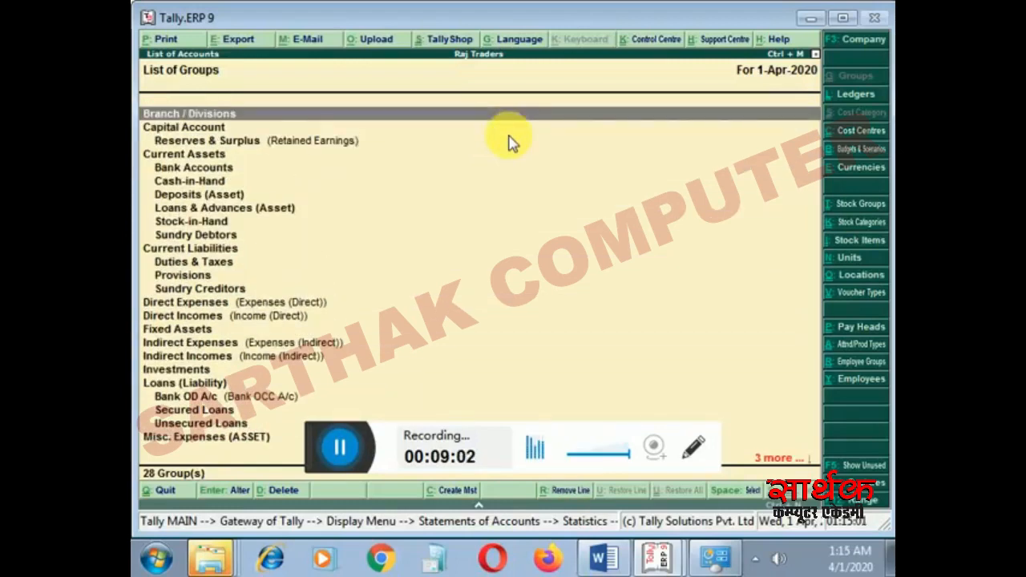
key(Escape)
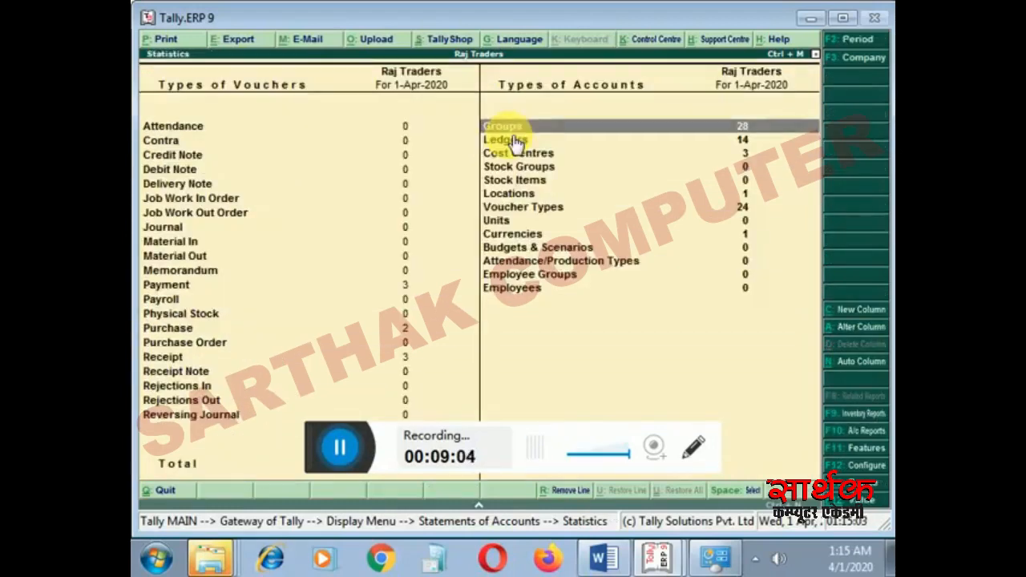
Step: Open the list of ledgers from the Statistics report and examine it from Branch / Divisions down to Unsecured Loans
key(Down)
key(Return)
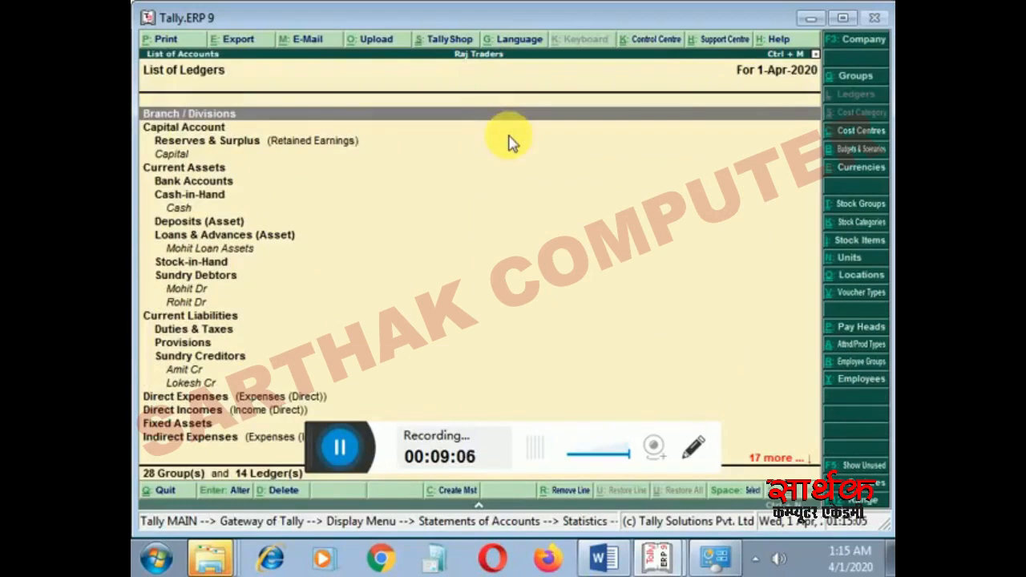
key(Down)
key(Down)
key(Down)
key(Down)
key(Down)
key(Down)
key(Down)
key(Down)
key(Down)
key(Down)
key(Down)
key(Down)
key(Down)
key(Down)
key(Down)
key(Down)
key(Down)
key(Down)
key(Down)
key(Down)
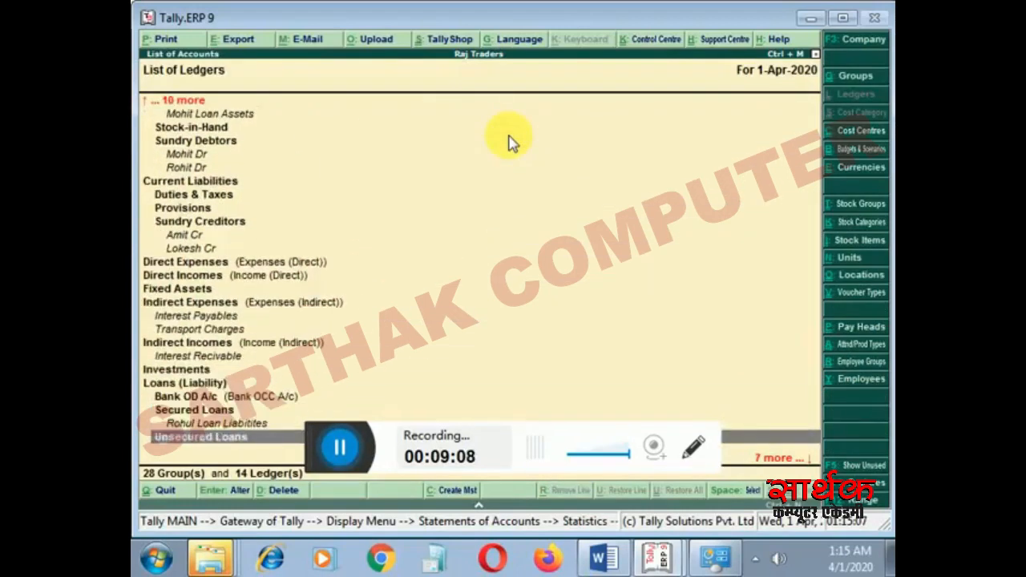
key(Up)
key(Up)
key(Up)
key(Up)
key(Up)
key(Up)
key(Up)
key(Up)
key(Up)
key(Up)
key(Up)
key(Up)
key(Up)
key(Up)
key(Up)
key(Up)
key(Up)
key(Up)
key(Up)
key(Up)
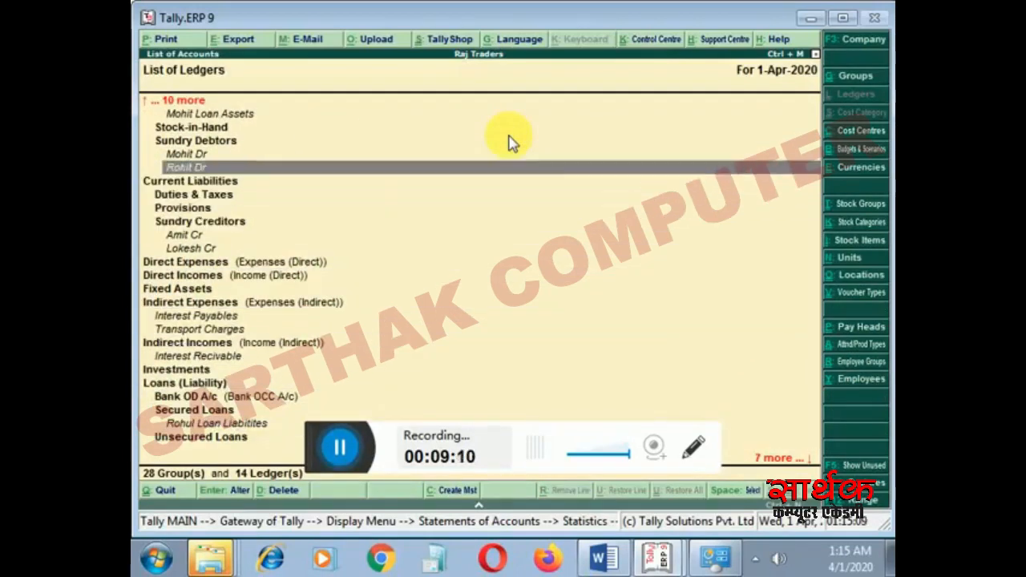
Step: Examine the ledgers under the Current Assets and Current Liabilities groups, including Cash, in the list of ledgers
key(Up)
key(Up)
key(Down)
key(Down)
key(Down)
key(Down)
key(Down)
key(Down)
key(Down)
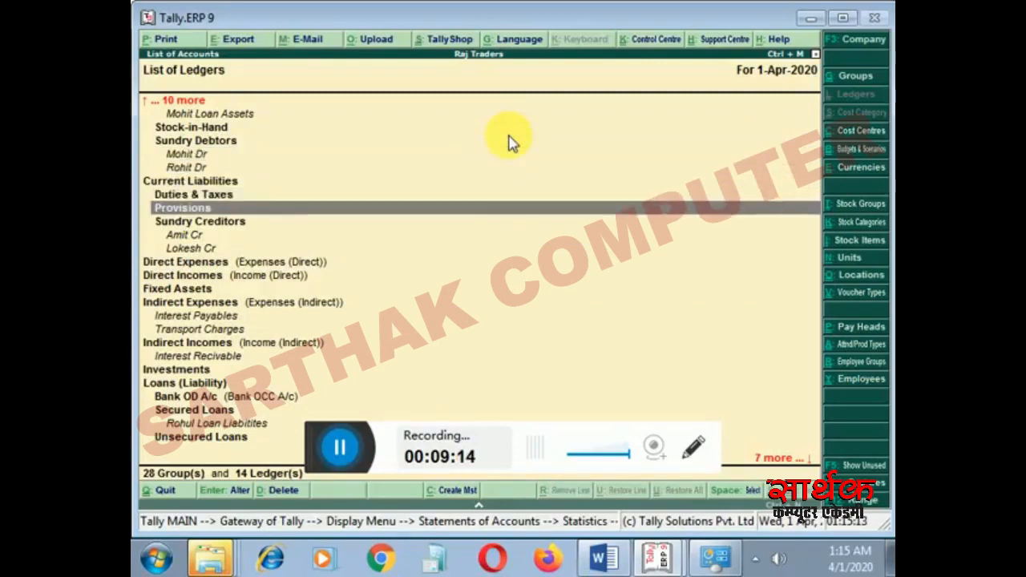
key(Up)
key(Up)
key(Up)
key(Up)
key(Up)
key(Up)
key(Up)
key(Up)
key(Up)
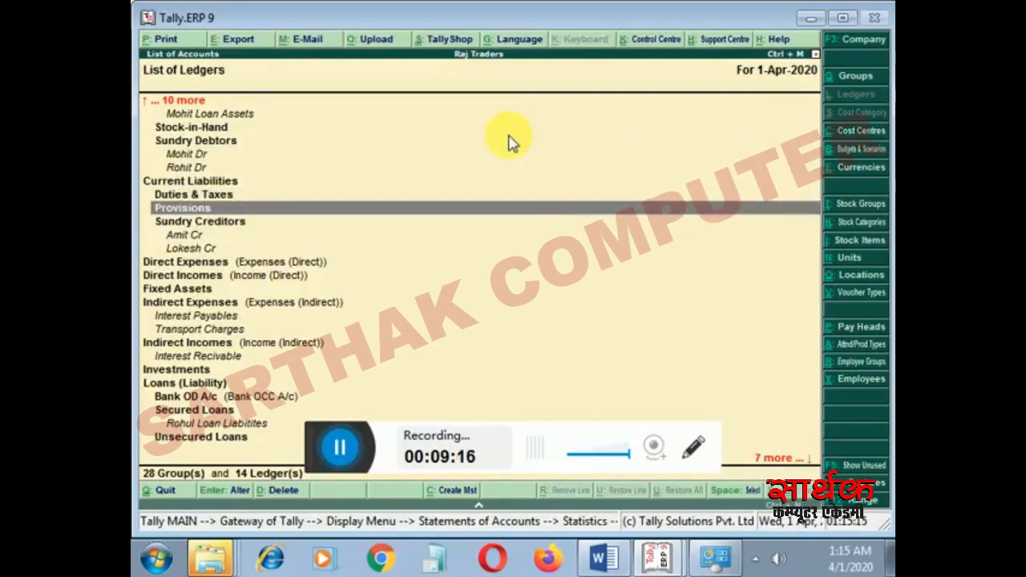
key(Up)
key(Up)
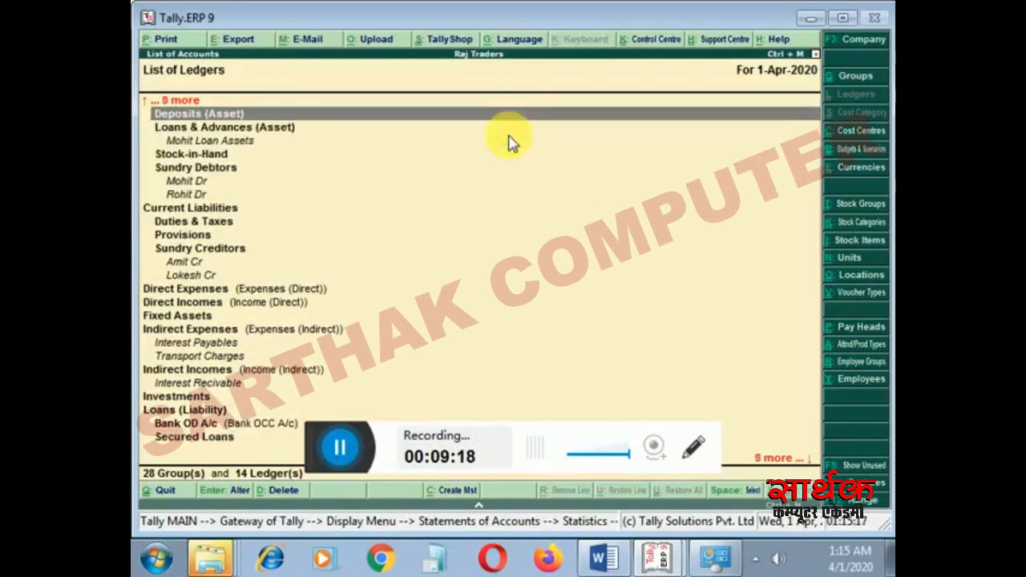
key(Up)
key(Up)
key(Down)
key(Down)
key(Down)
key(Down)
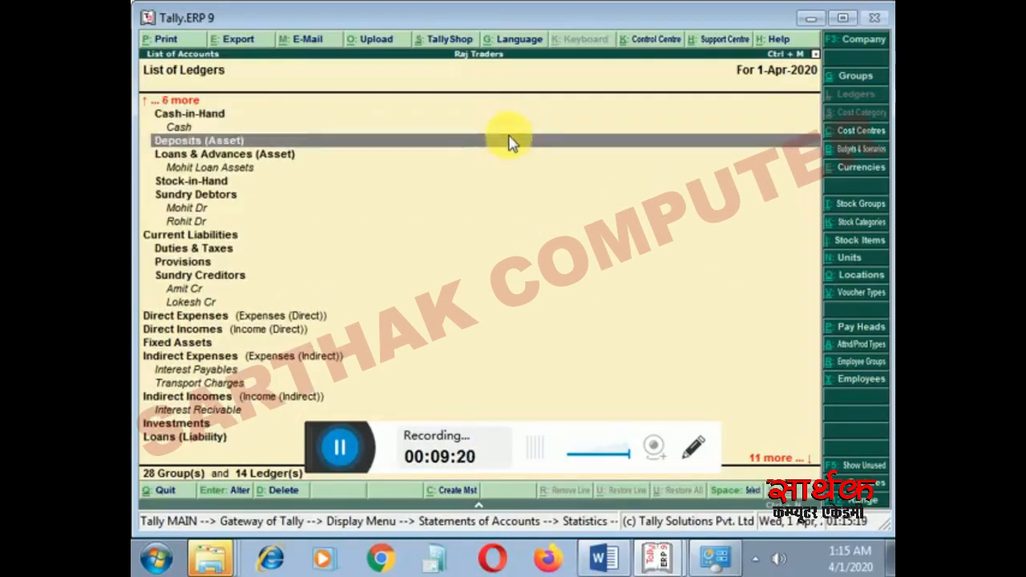
key(Up)
key(Up)
key(Up)
key(Up)
key(Up)
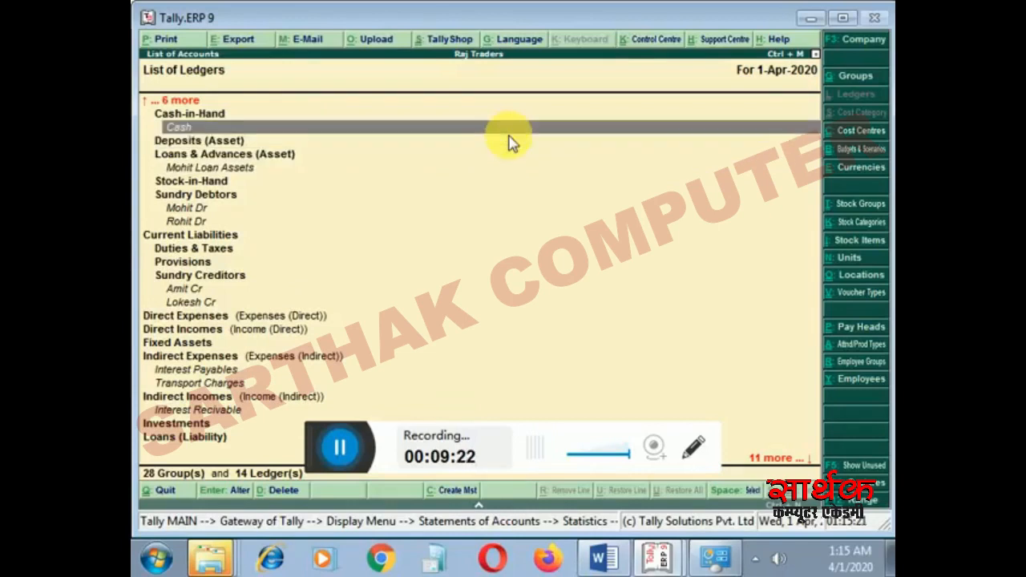
Step: Examine the ledgers from Stock-in-Hand down to the interest ledgers under Indirect Expenses and Indirect Incomes, and return to the Statistics report
key(Down)
key(Down)
key(Down)
key(Down)
key(Down)
key(Down)
key(Down)
key(Down)
key(Down)
key(Down)
key(Down)
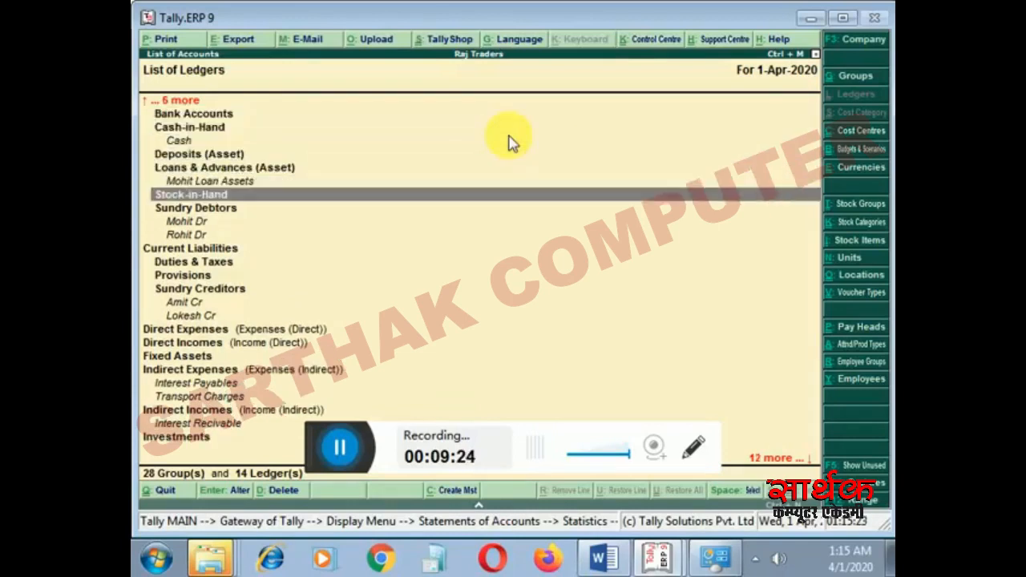
key(Down)
key(Down)
key(Down)
key(Down)
key(Down)
key(Down)
key(Down)
key(Down)
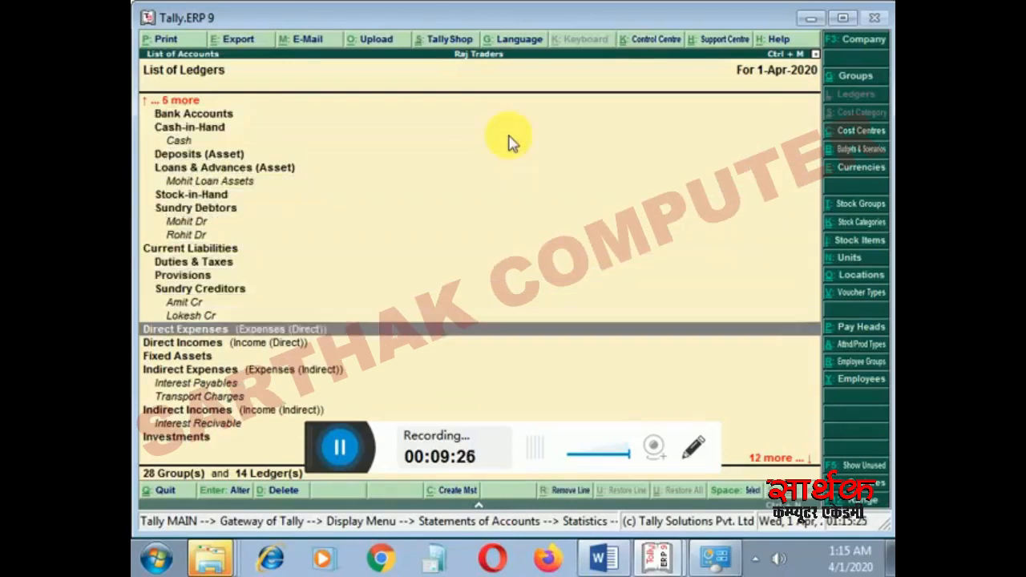
key(Down)
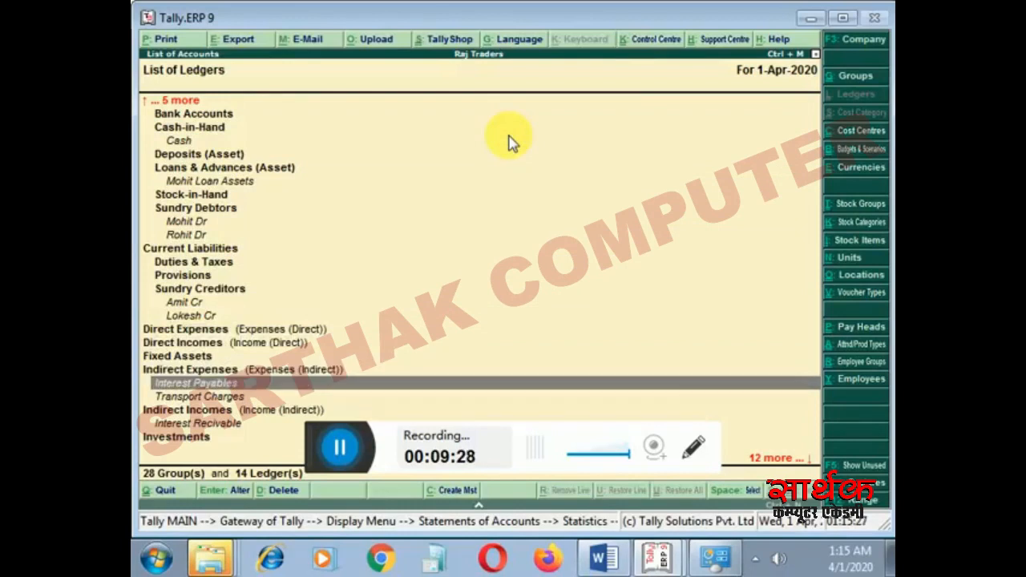
key(Down)
key(Up)
key(Down)
key(Down)
key(Down)
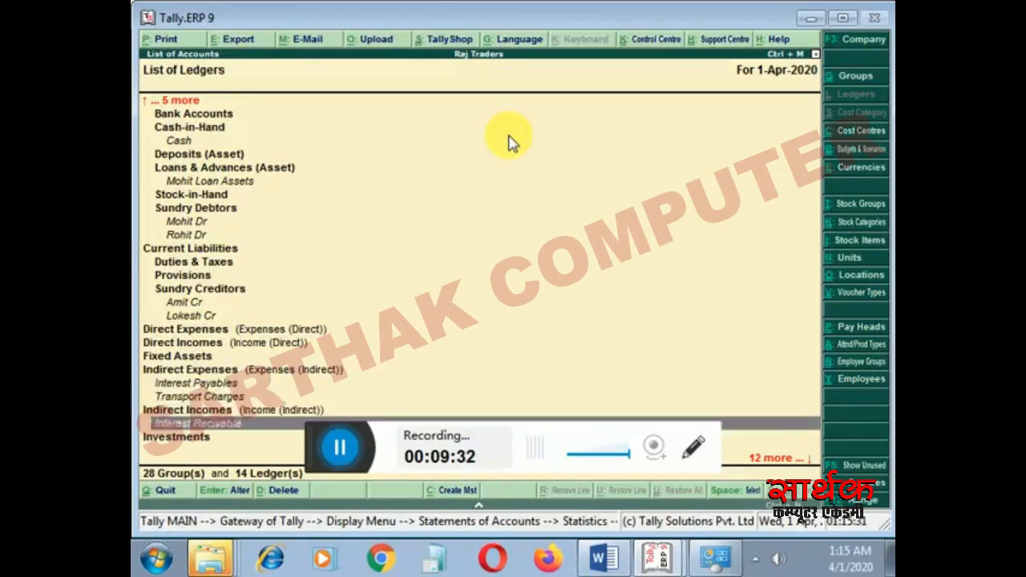
key(Escape)
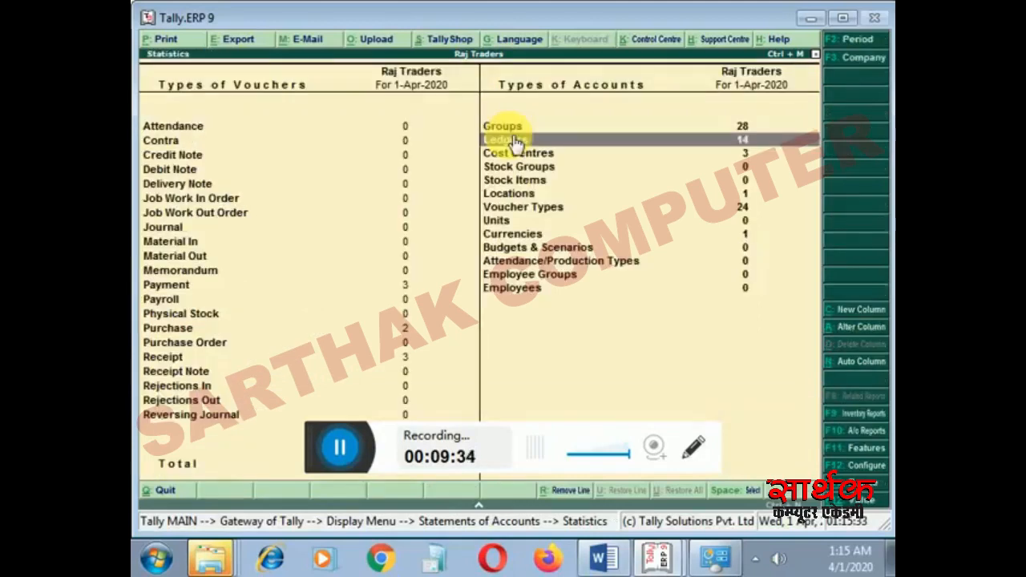
Step: Examine the full list of voucher types from Attendance to Stock Journal, and return to the Statistics report
key(Down)
key(Down)
key(Down)
key(Down)
key(Down)
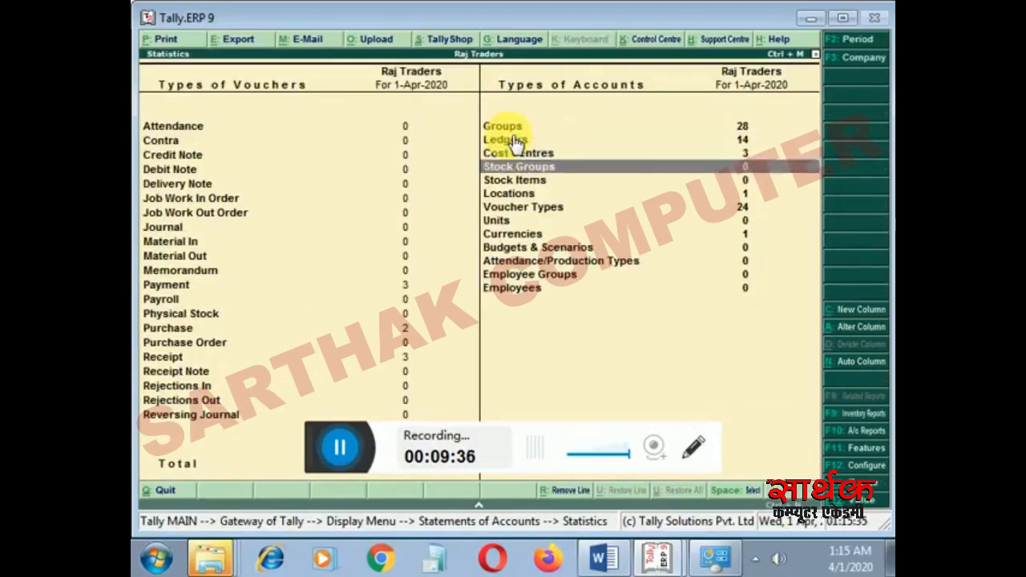
key(Return)
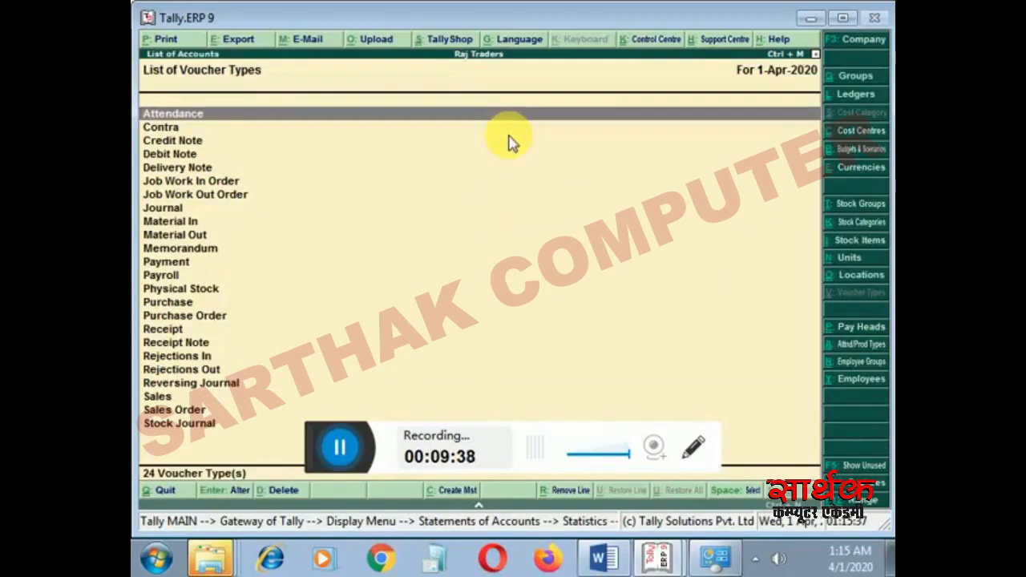
key(Down)
key(Down)
key(Down)
key(Down)
key(Down)
key(Down)
key(Down)
key(Down)
key(Down)
key(Down)
key(Down)
key(Down)
key(Down)
key(Down)
key(Down)
key(Down)
key(Down)
key(Down)
key(Down)
key(Down)
key(Down)
key(Down)
key(Down)
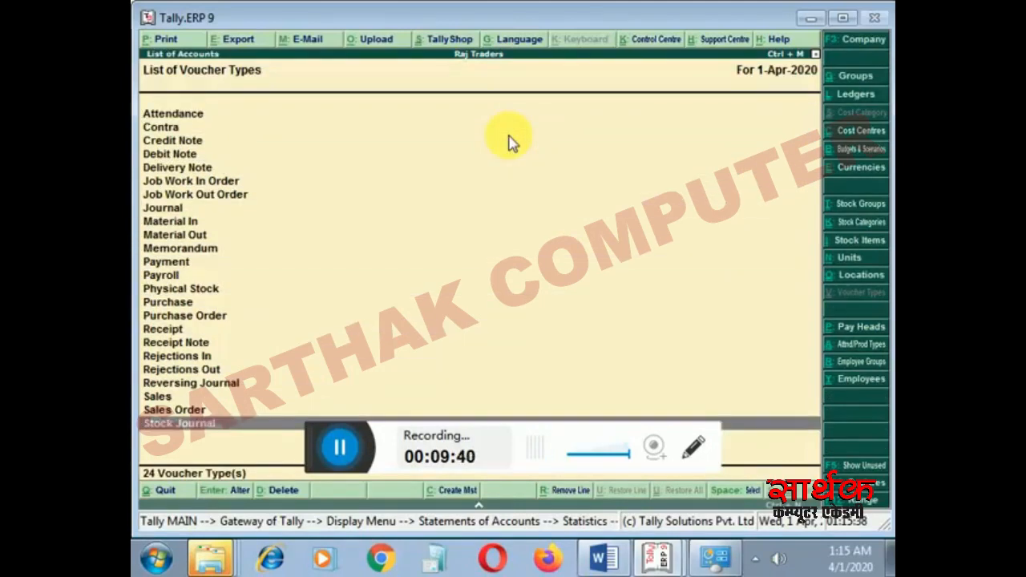
key(Up)
key(Up)
key(Up)
key(Up)
key(Up)
key(Up)
key(Up)
key(Up)
key(Up)
key(Up)
key(Up)
key(Up)
key(Up)
key(Up)
key(Up)
key(Up)
key(Up)
key(Up)
key(Up)
key(Up)
key(Up)
key(Up)
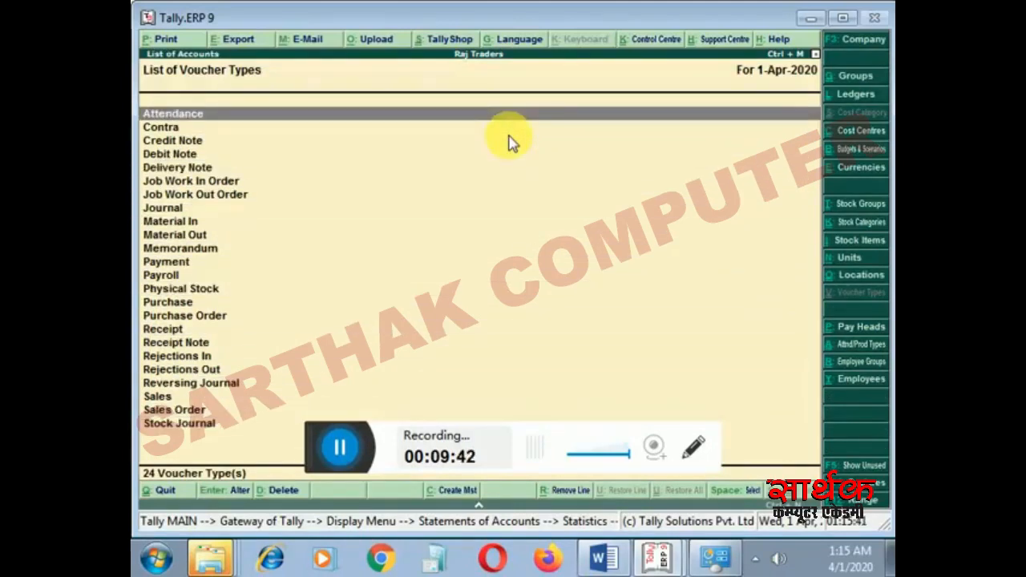
key(Escape)
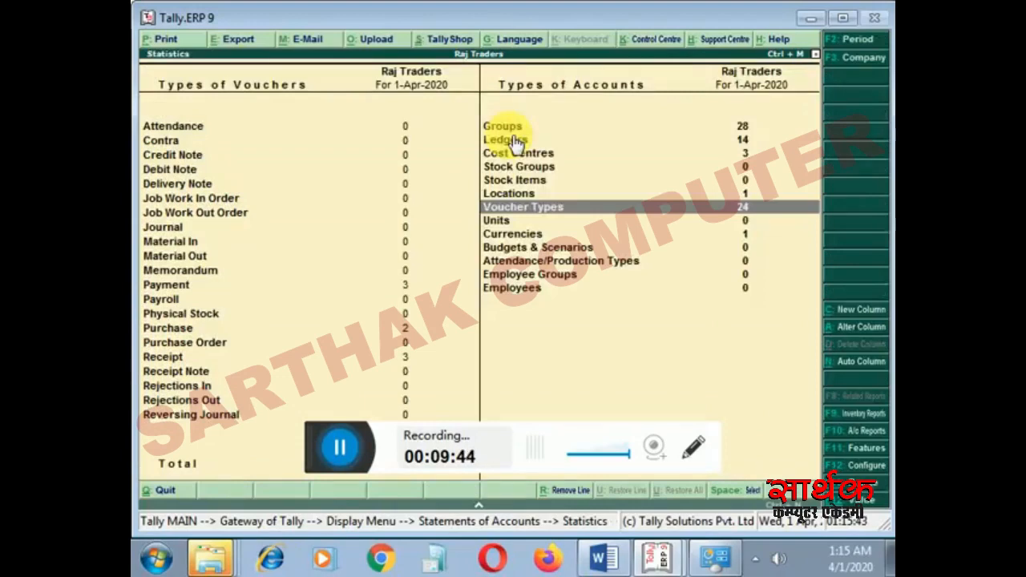
Step: Close the Statistics report and switch to the Word document with the Unit-3 Tally topics
key(Escape)
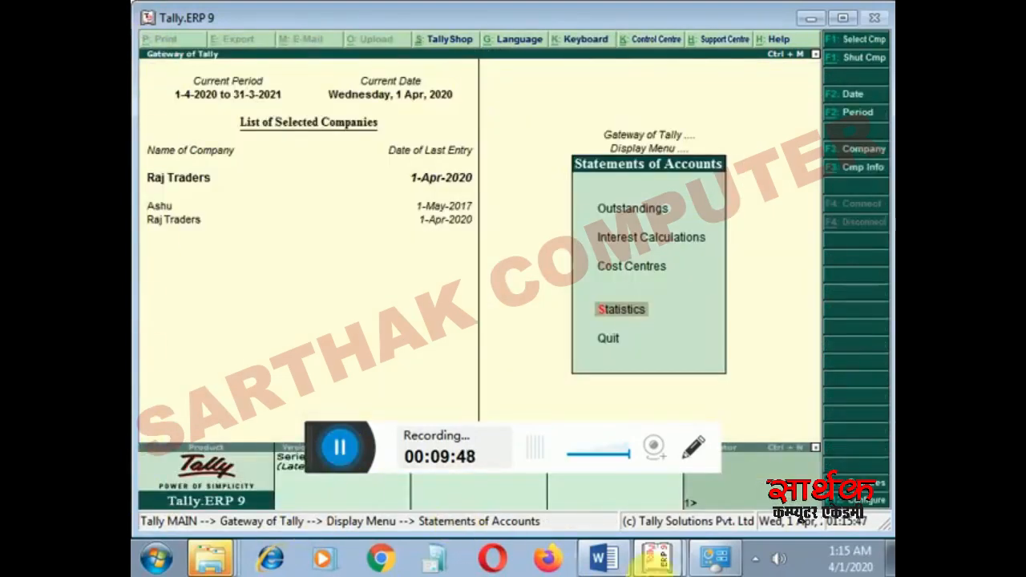
click(622, 565)
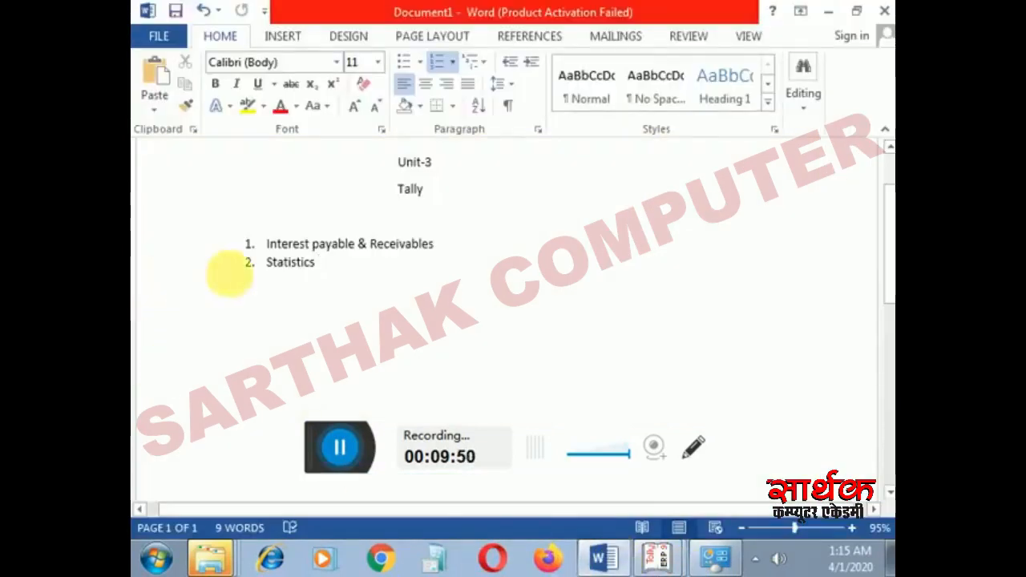